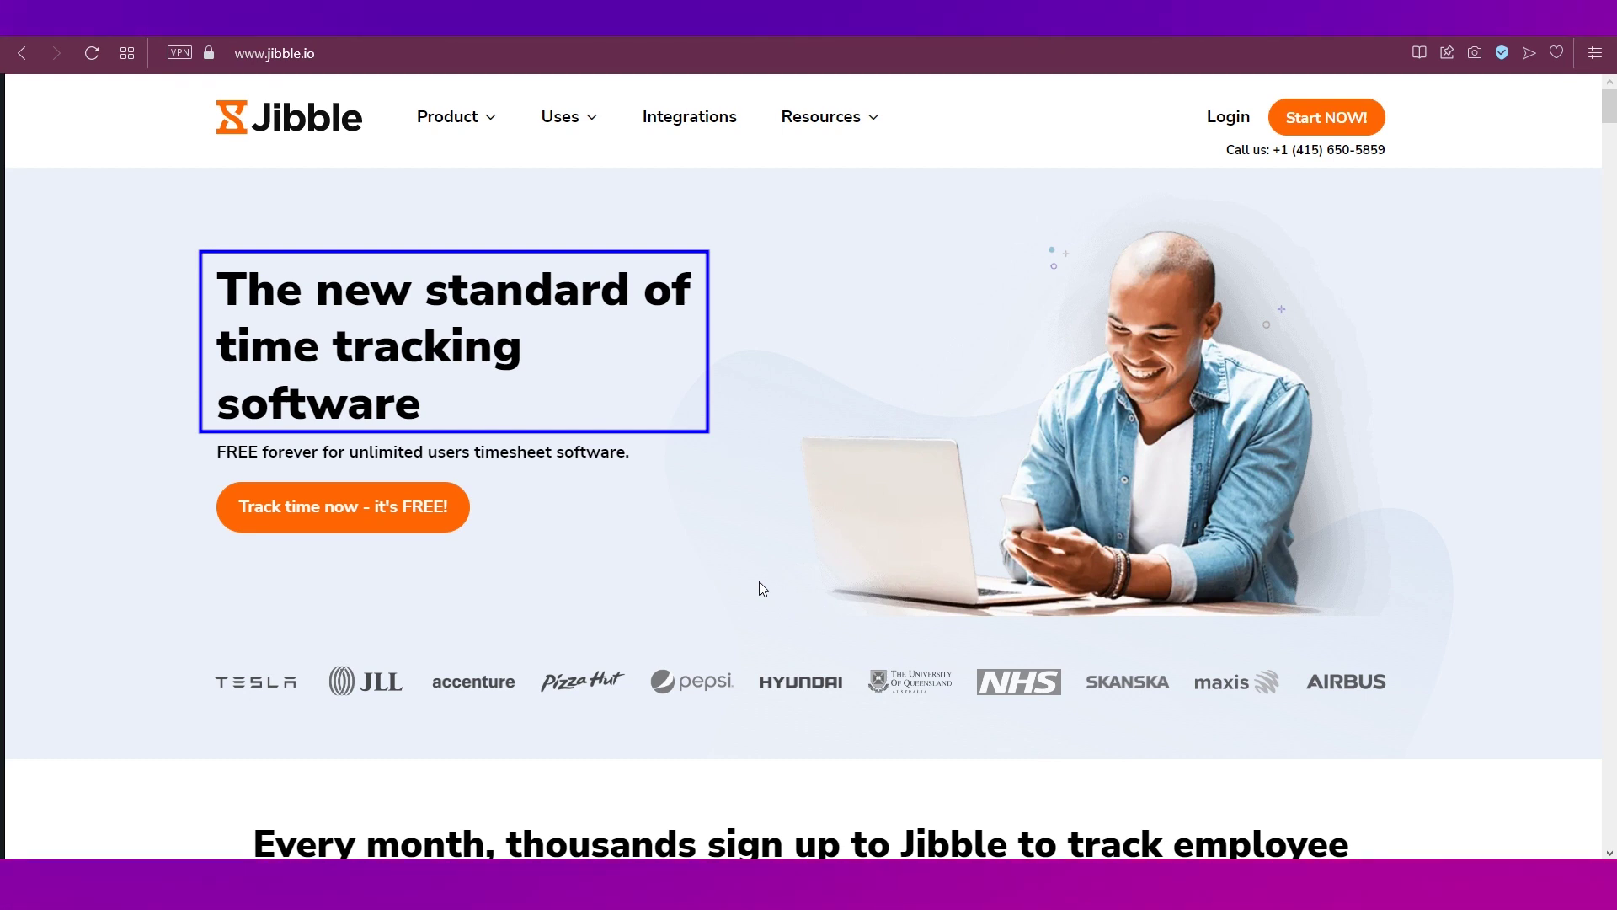
- Start Jibble's free sign-up and choose to create a new organization
{"action": "scroll", "coordinate": [654, 603], "scroll_direction": "down", "scroll_amount": 2}
{"action": "scroll", "coordinate": [658, 611], "scroll_direction": "down", "scroll_amount": 5}
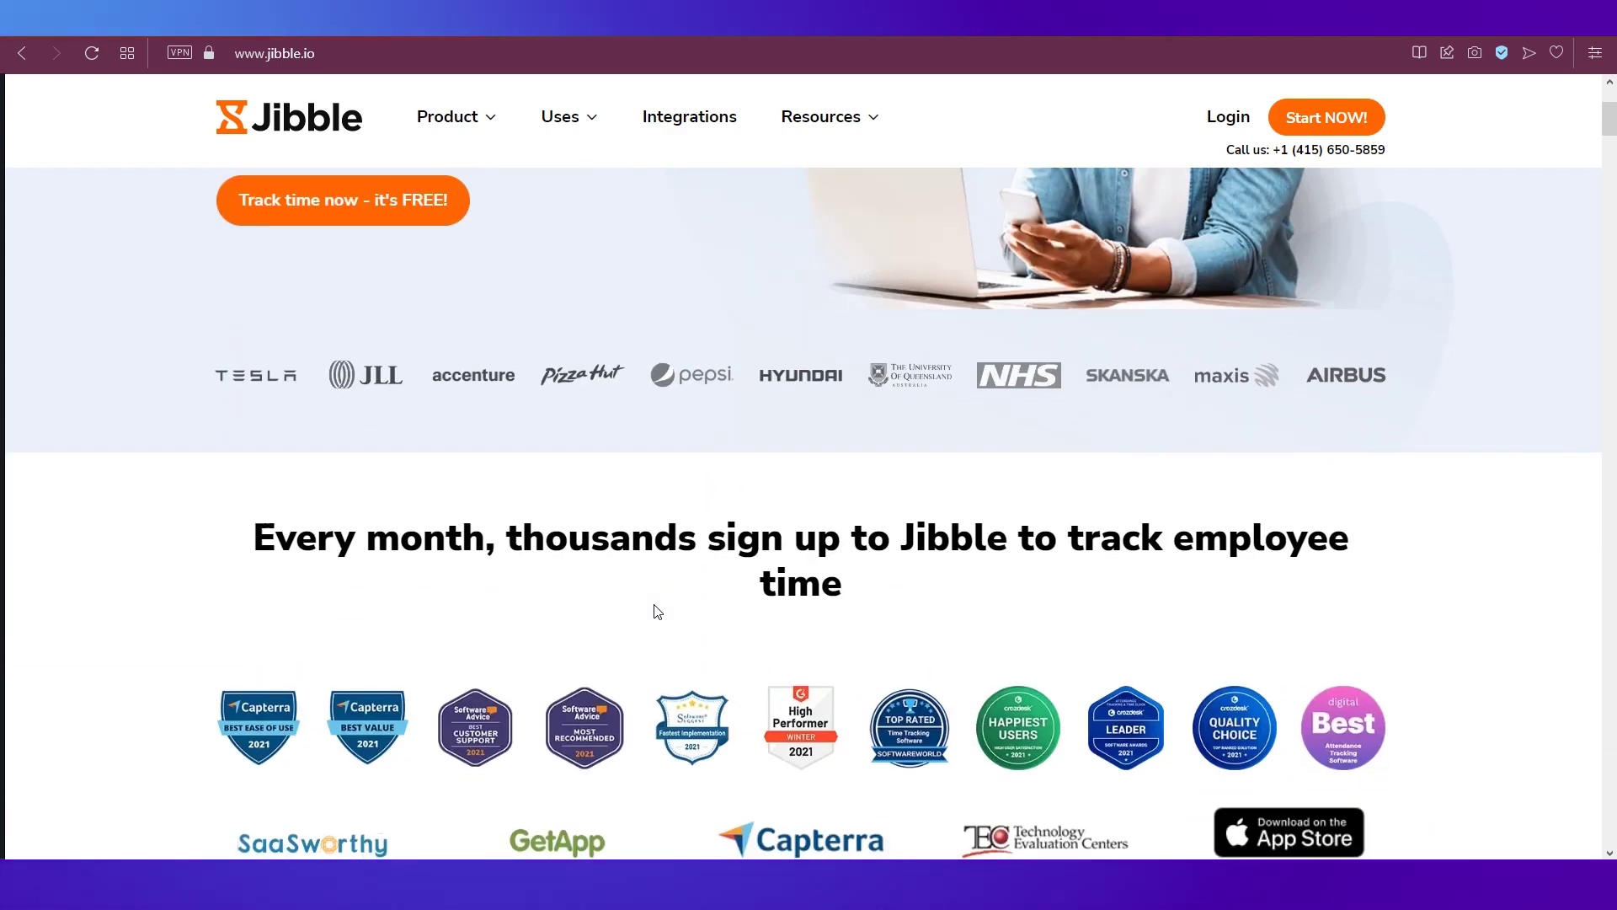
{"action": "scroll", "coordinate": [658, 612], "scroll_direction": "down", "scroll_amount": 5}
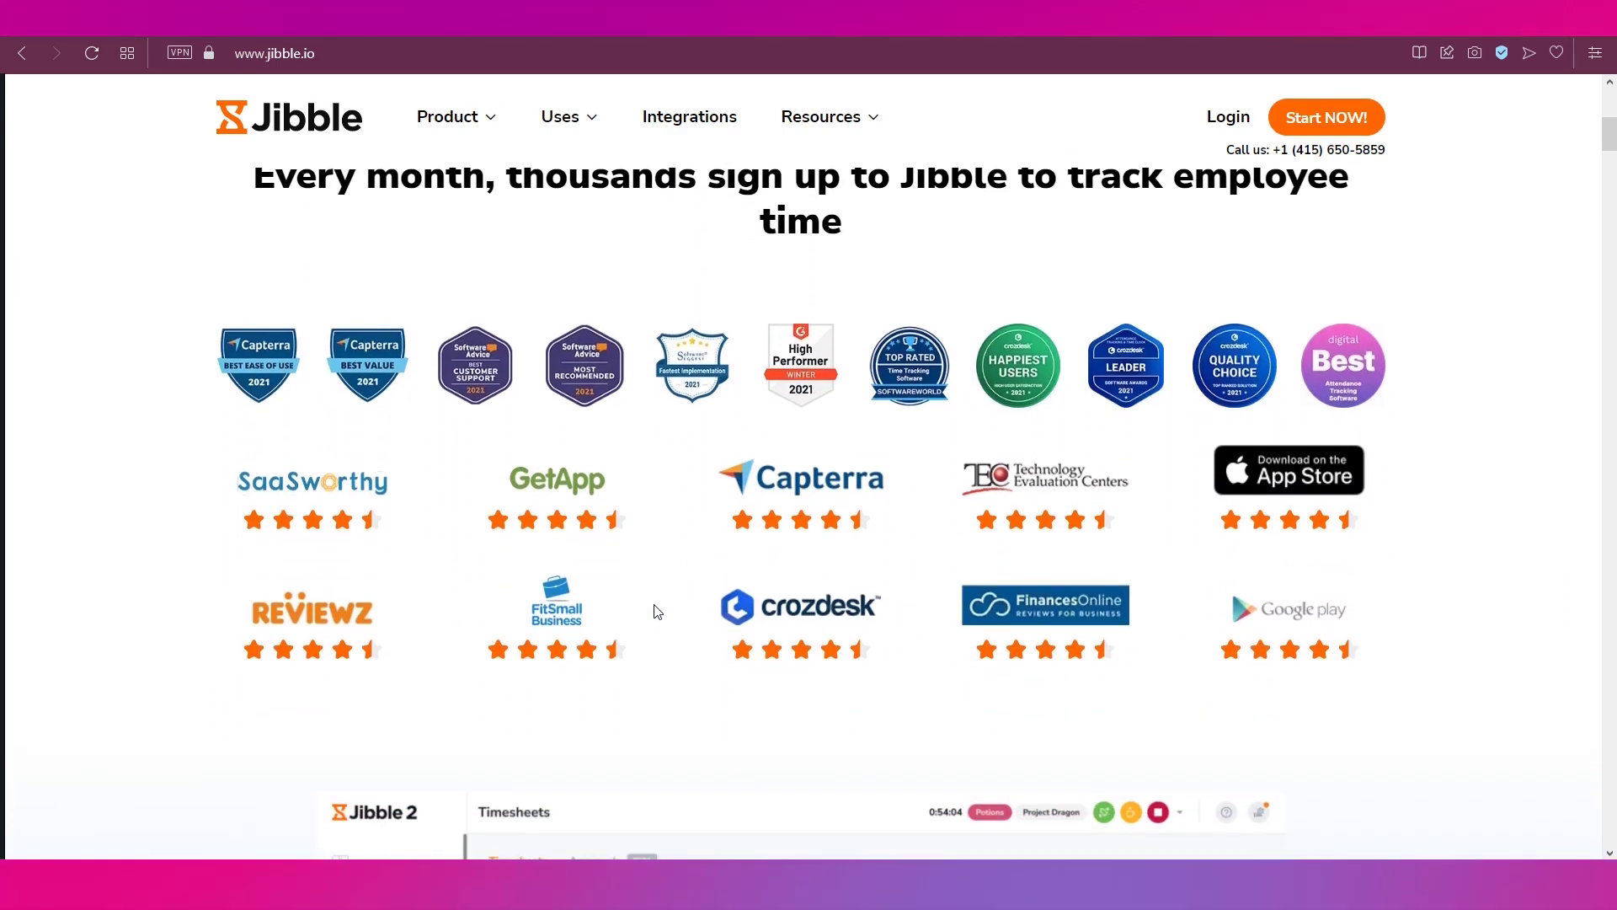
{"action": "scroll", "coordinate": [656, 611], "scroll_direction": "down", "scroll_amount": 3}
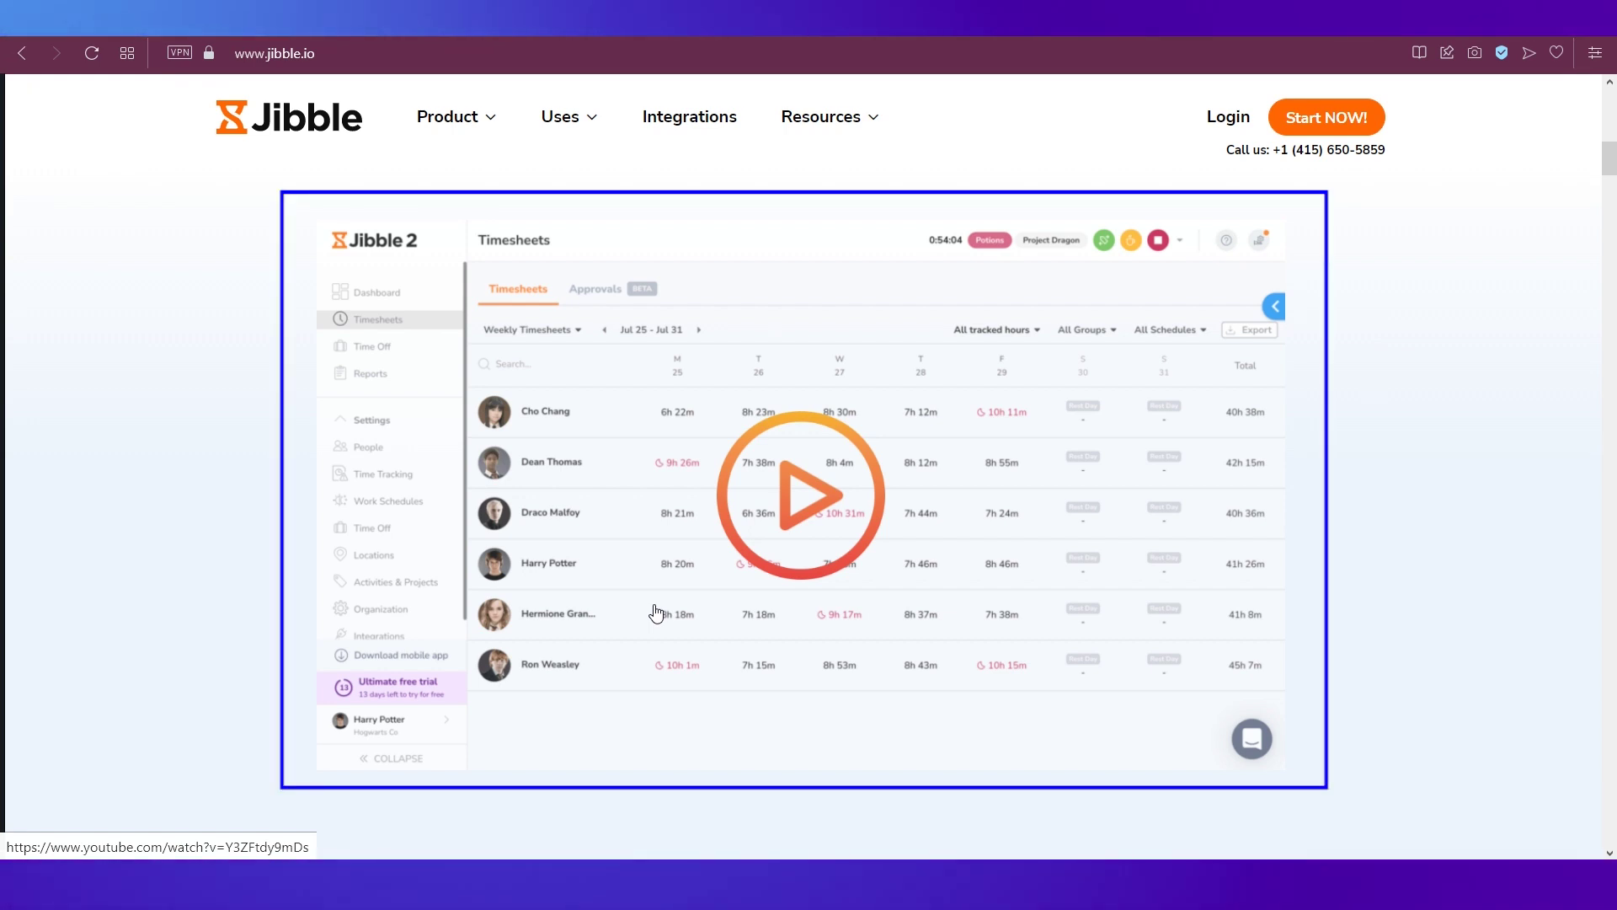
{"action": "scroll", "coordinate": [658, 612], "scroll_direction": "down", "scroll_amount": 4}
{"action": "scroll", "coordinate": [658, 612], "scroll_direction": "down", "scroll_amount": 7}
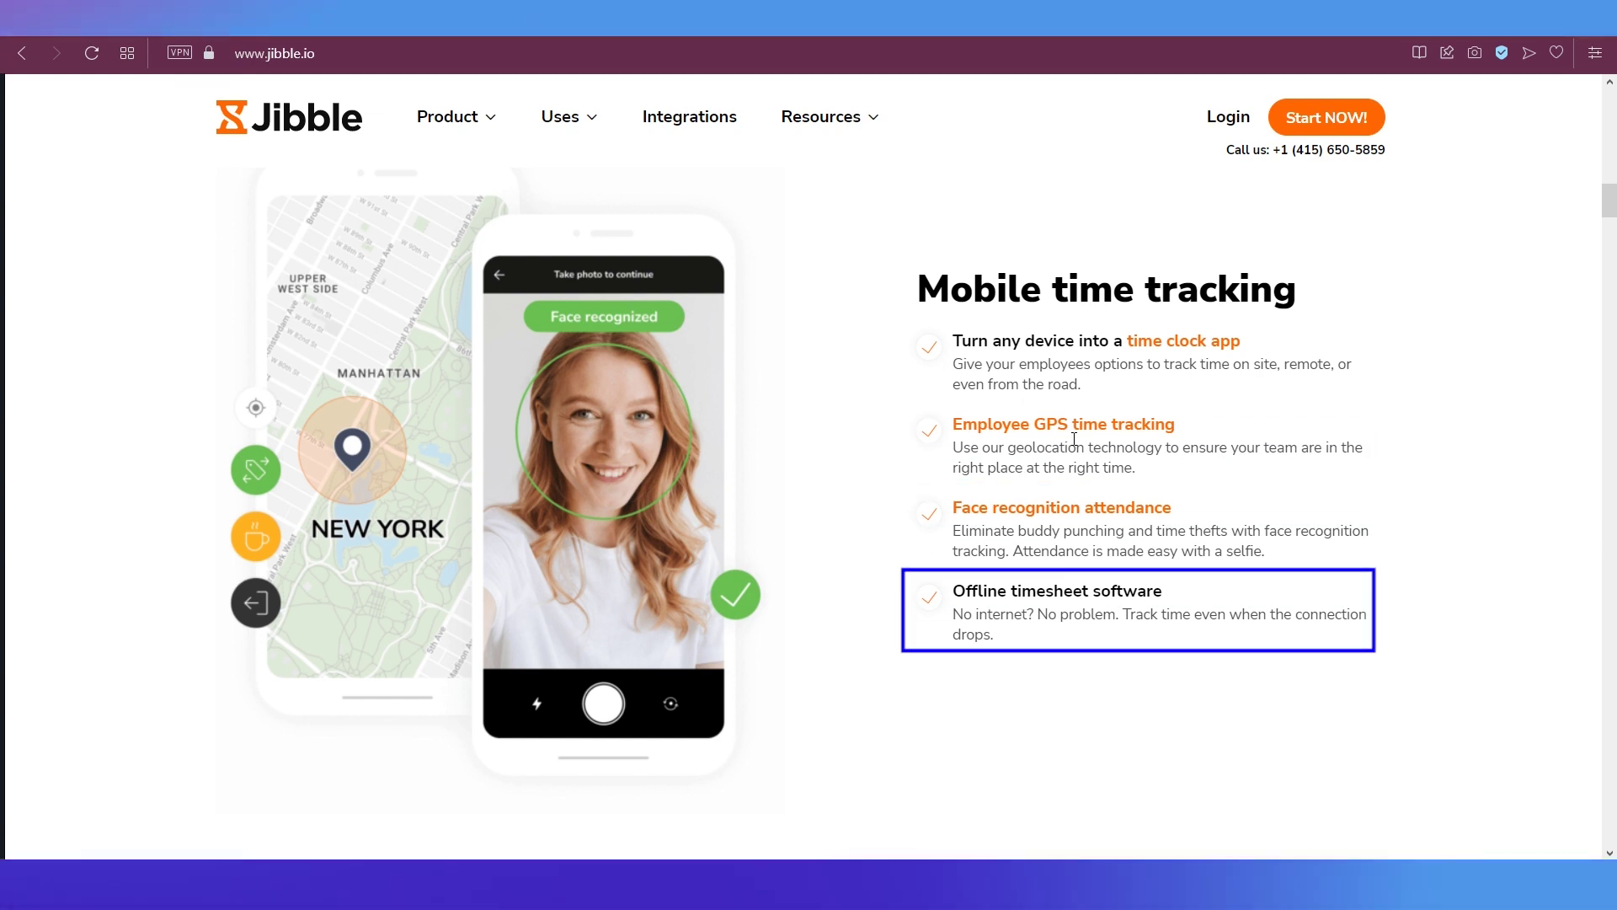
{"action": "scroll", "coordinate": [1074, 438], "scroll_direction": "up", "scroll_amount": 15}
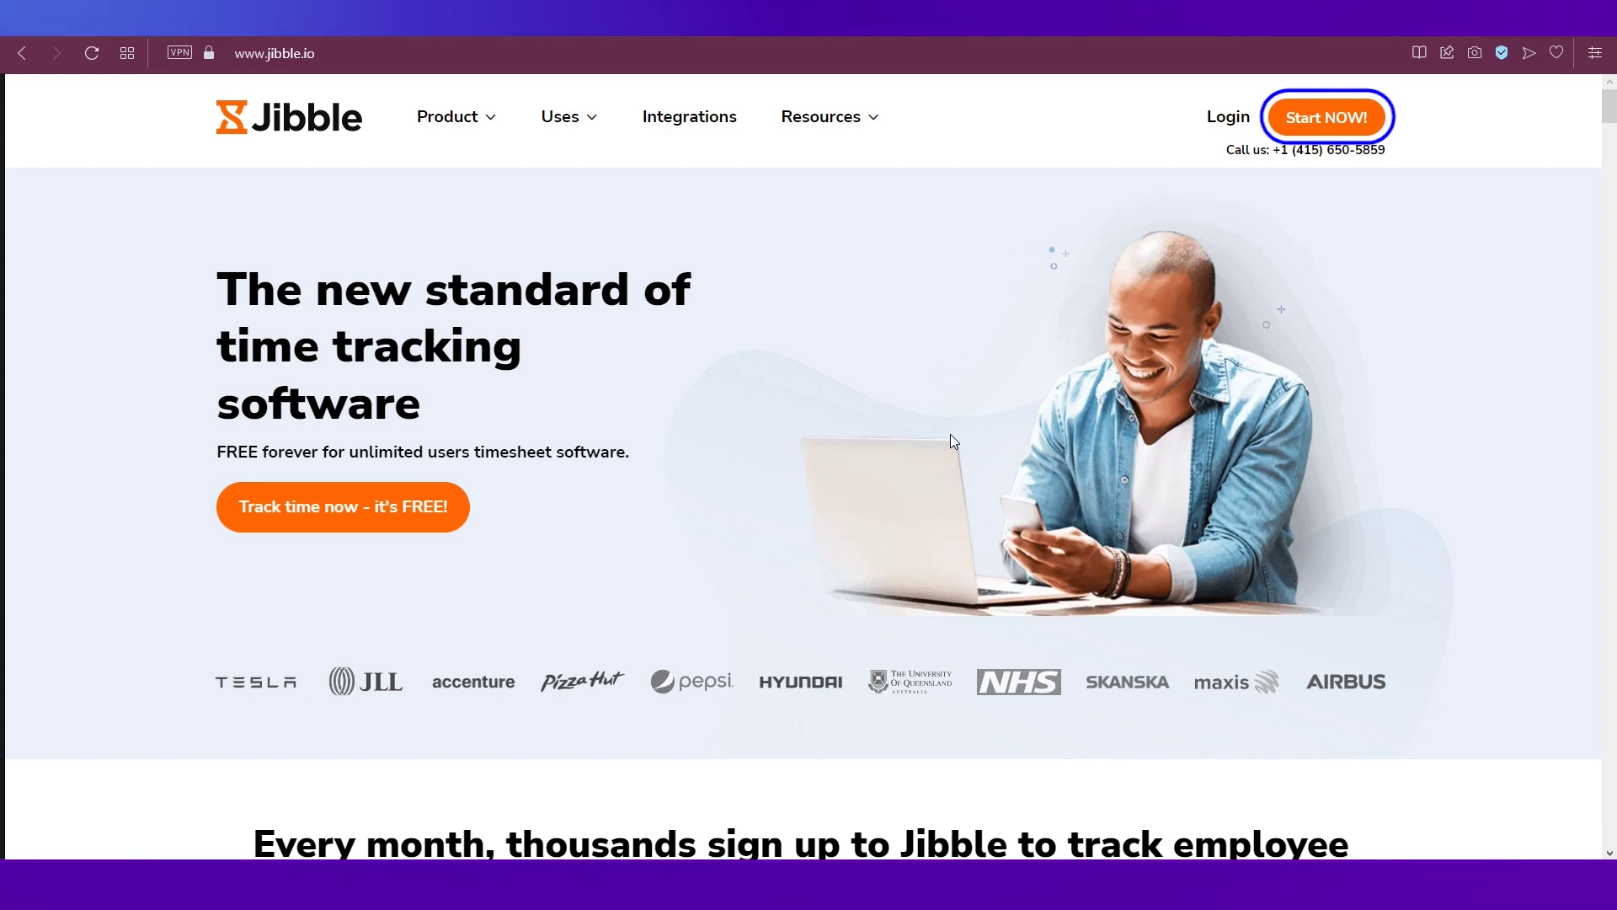
{"action": "left_click", "coordinate": [357, 508]}
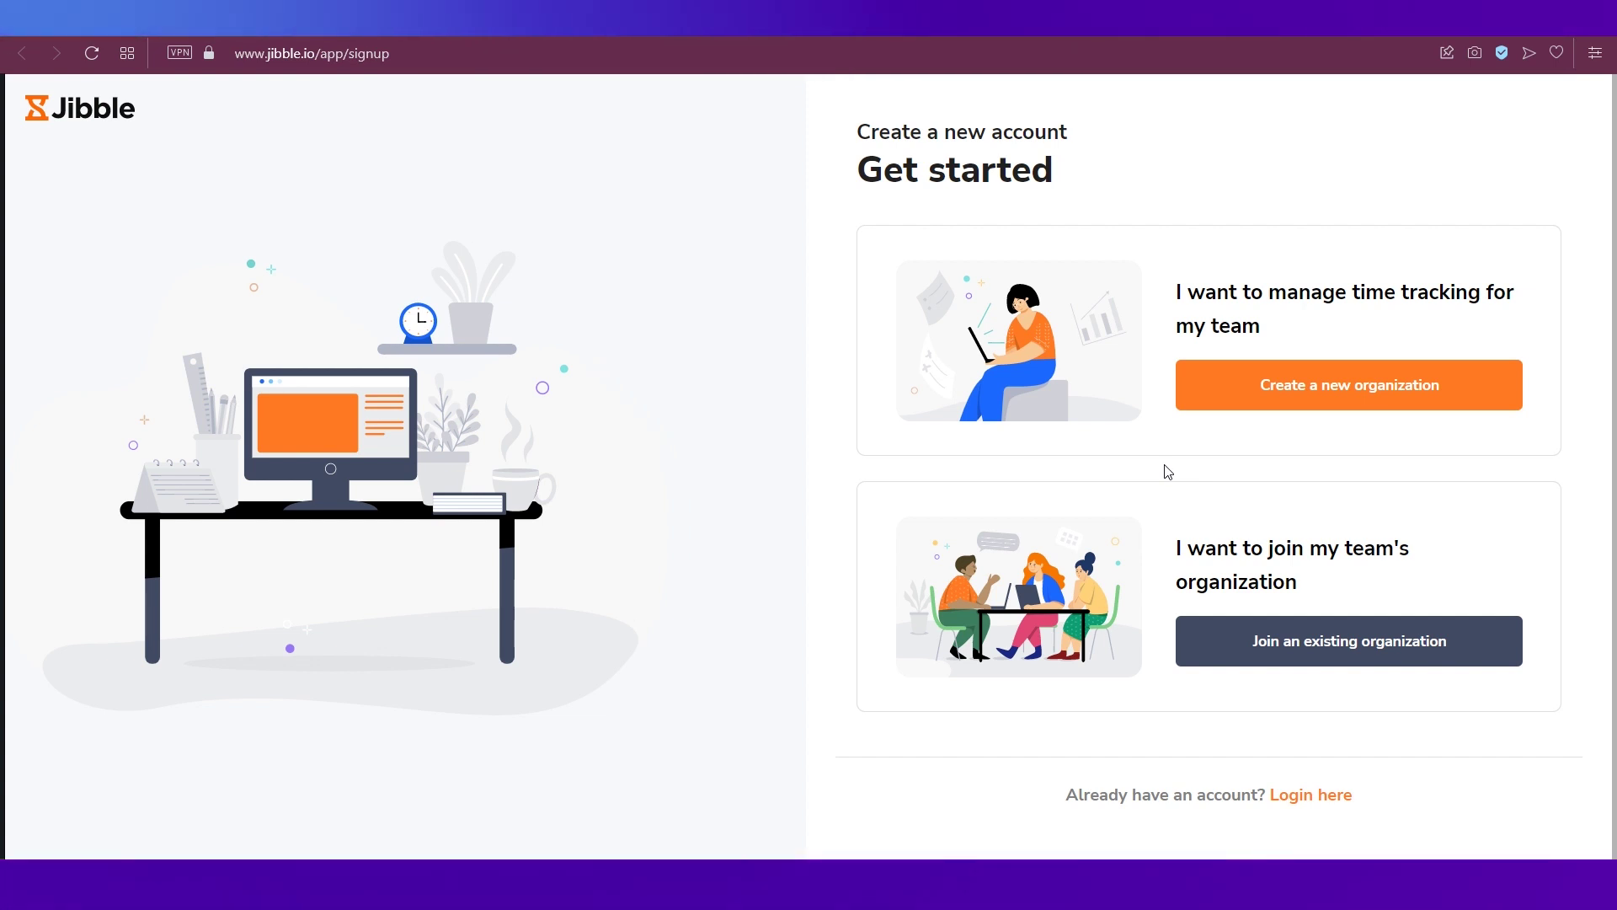
{"action": "key", "text": "Tab"}
{"action": "left_click", "coordinate": [1239, 406]}
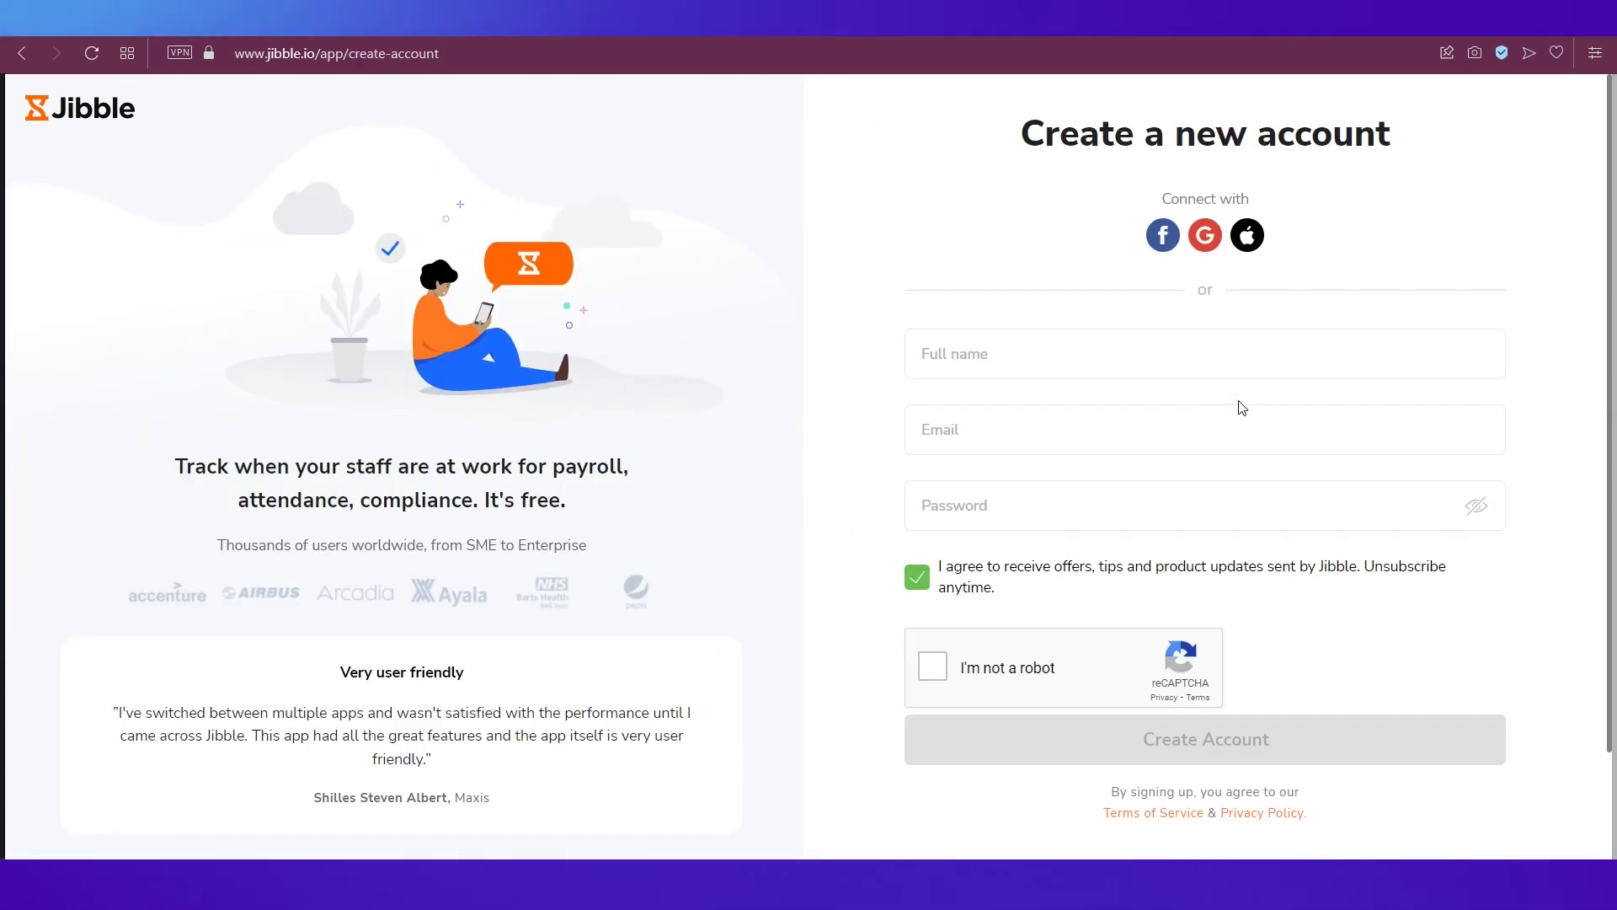
- Fill in the full name, e-mail and account password on the sign-up form
{"action": "left_click", "coordinate": [1053, 354]}
{"action": "key", "text": "Tab"}
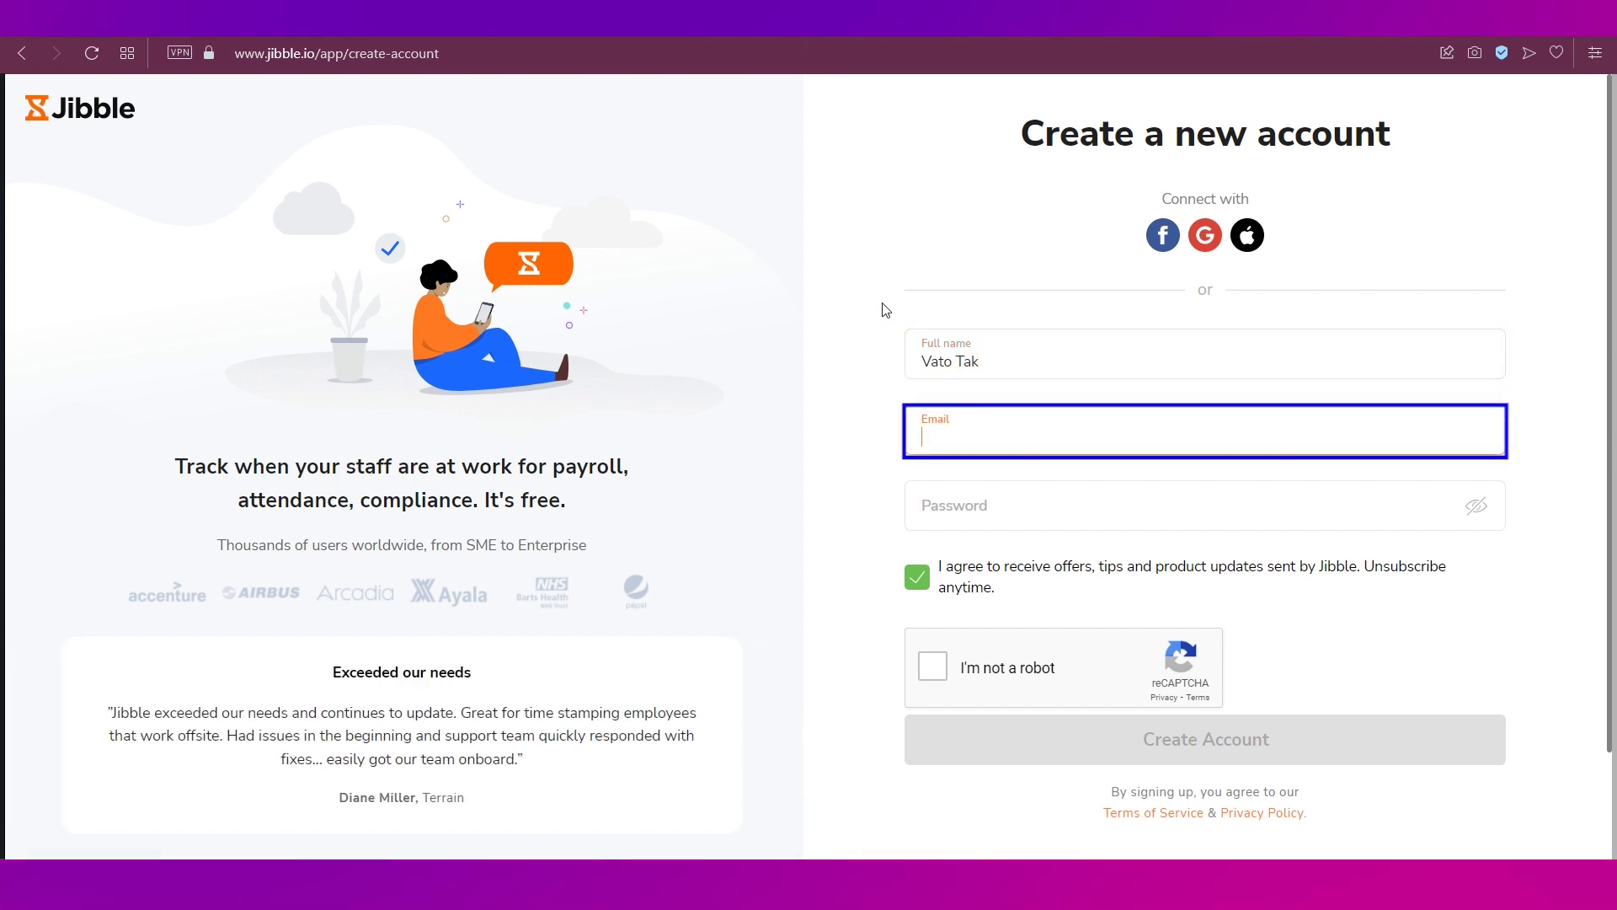
{"action": "key", "text": "Tab"}
{"action": "type", "text": "********"}
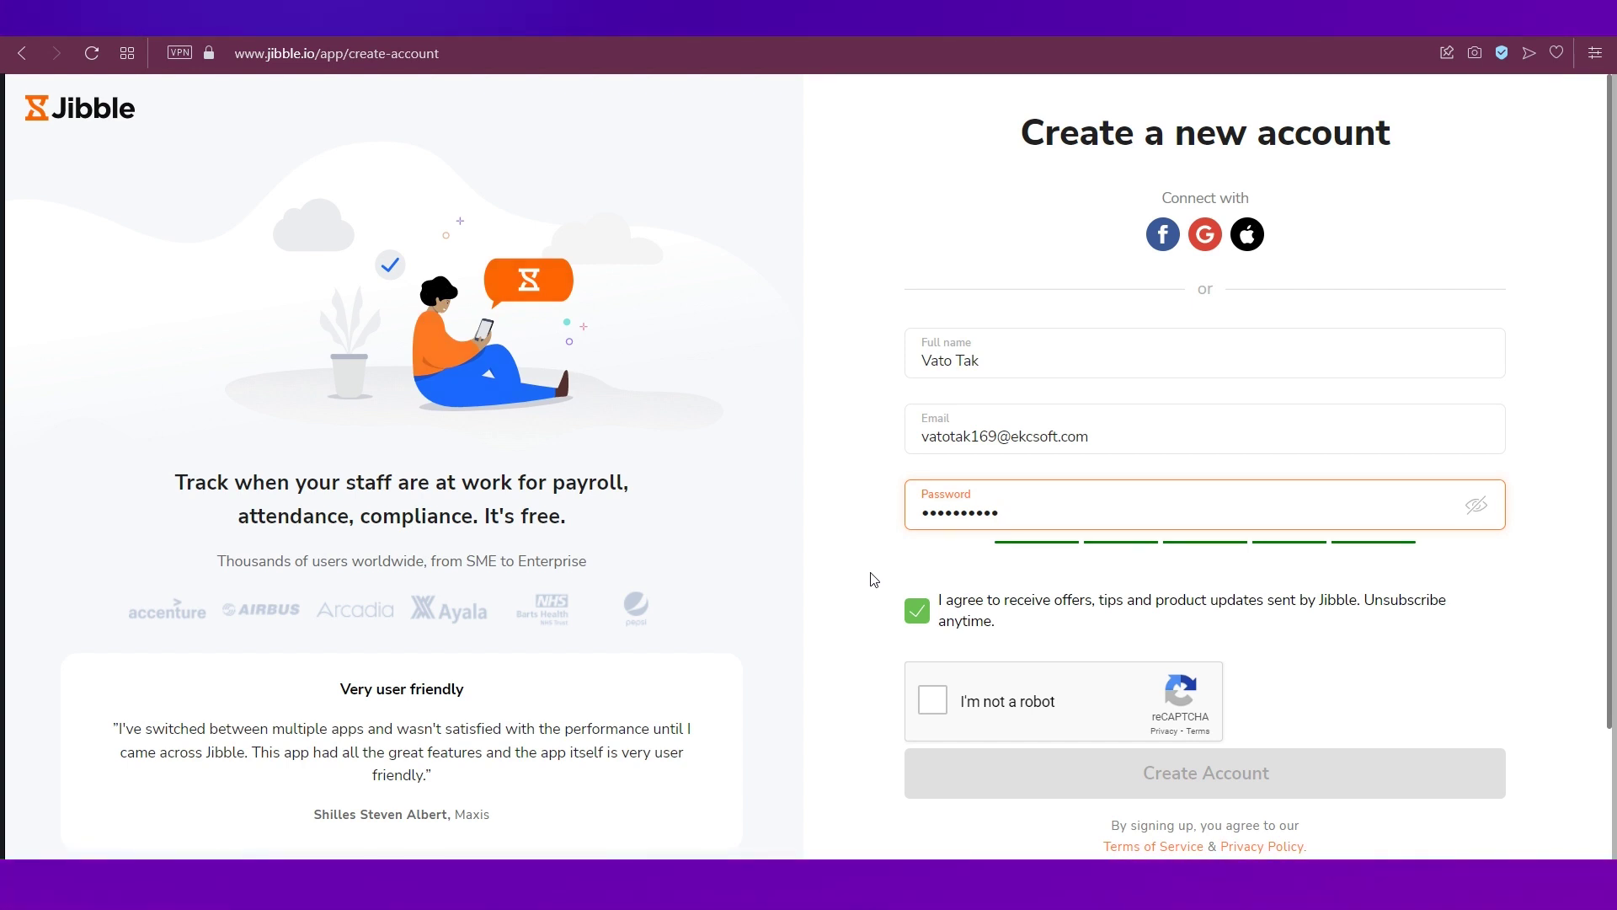
- Decline marketing offers, solve the traffic-light reCAPTCHA and create the account
{"action": "left_click", "coordinate": [915, 608]}
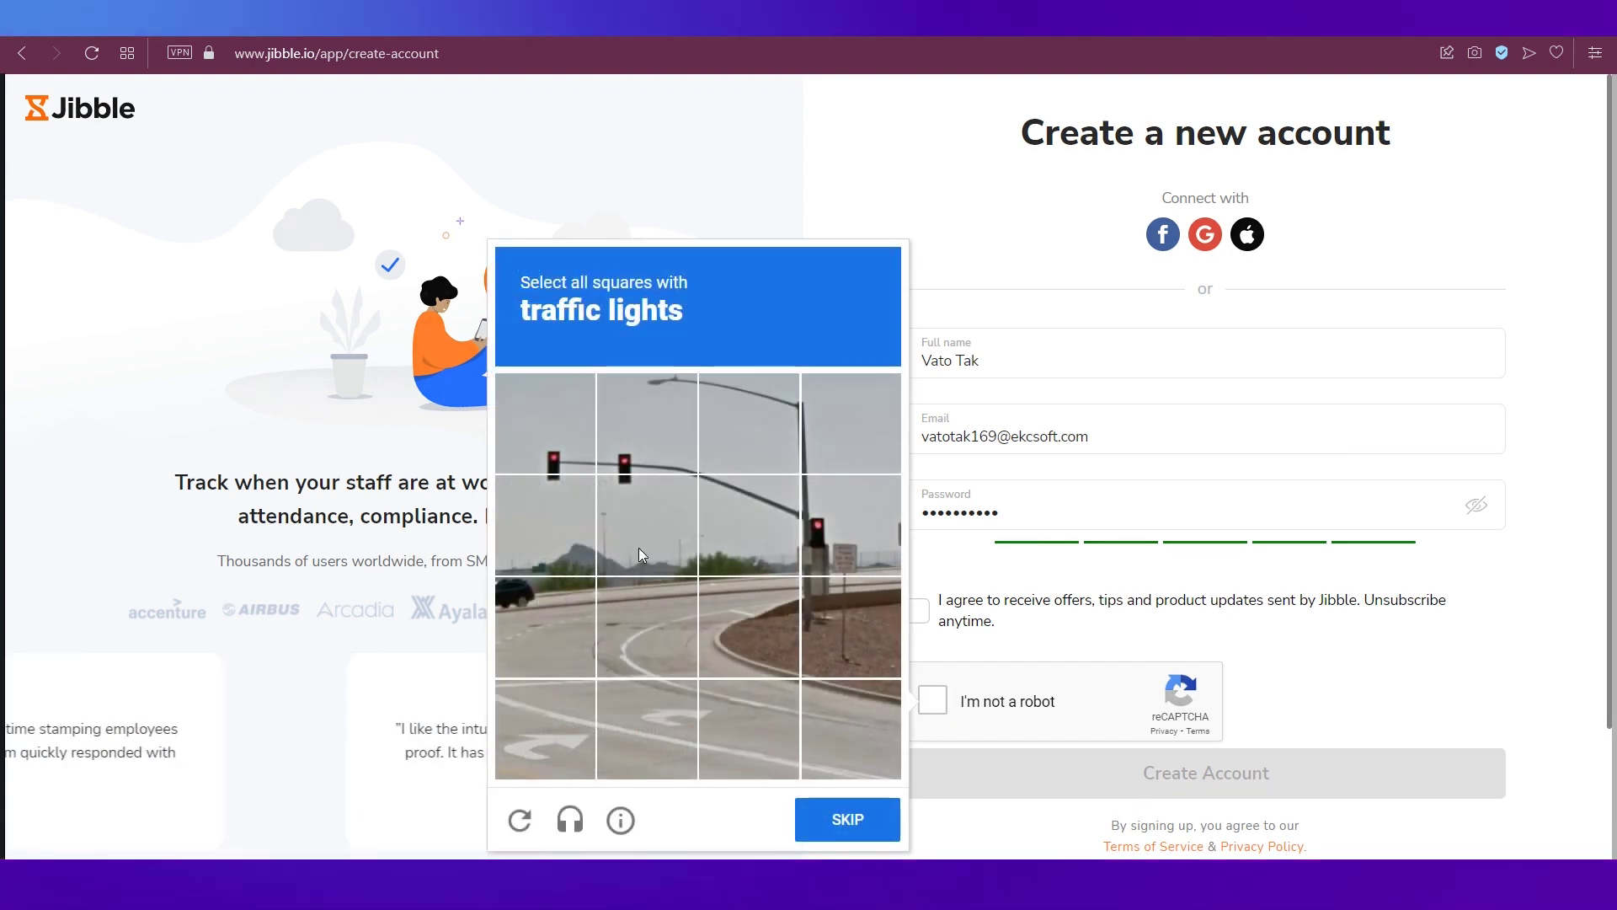
{"action": "left_click", "coordinate": [522, 438]}
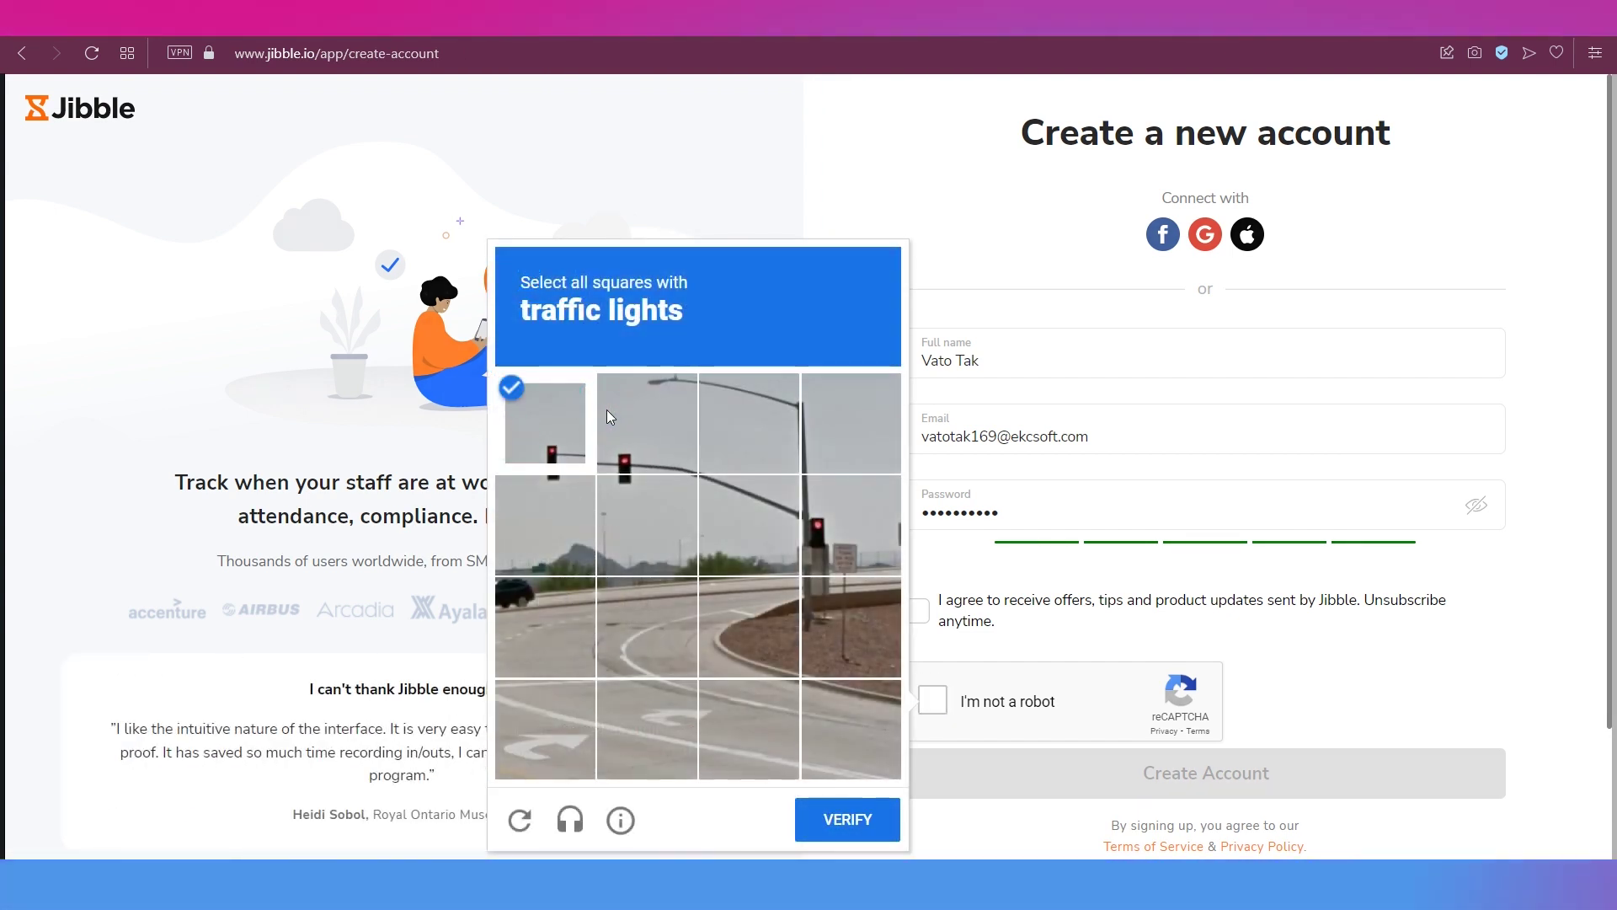
{"action": "left_click", "coordinate": [610, 416]}
{"action": "left_click", "coordinate": [848, 818]}
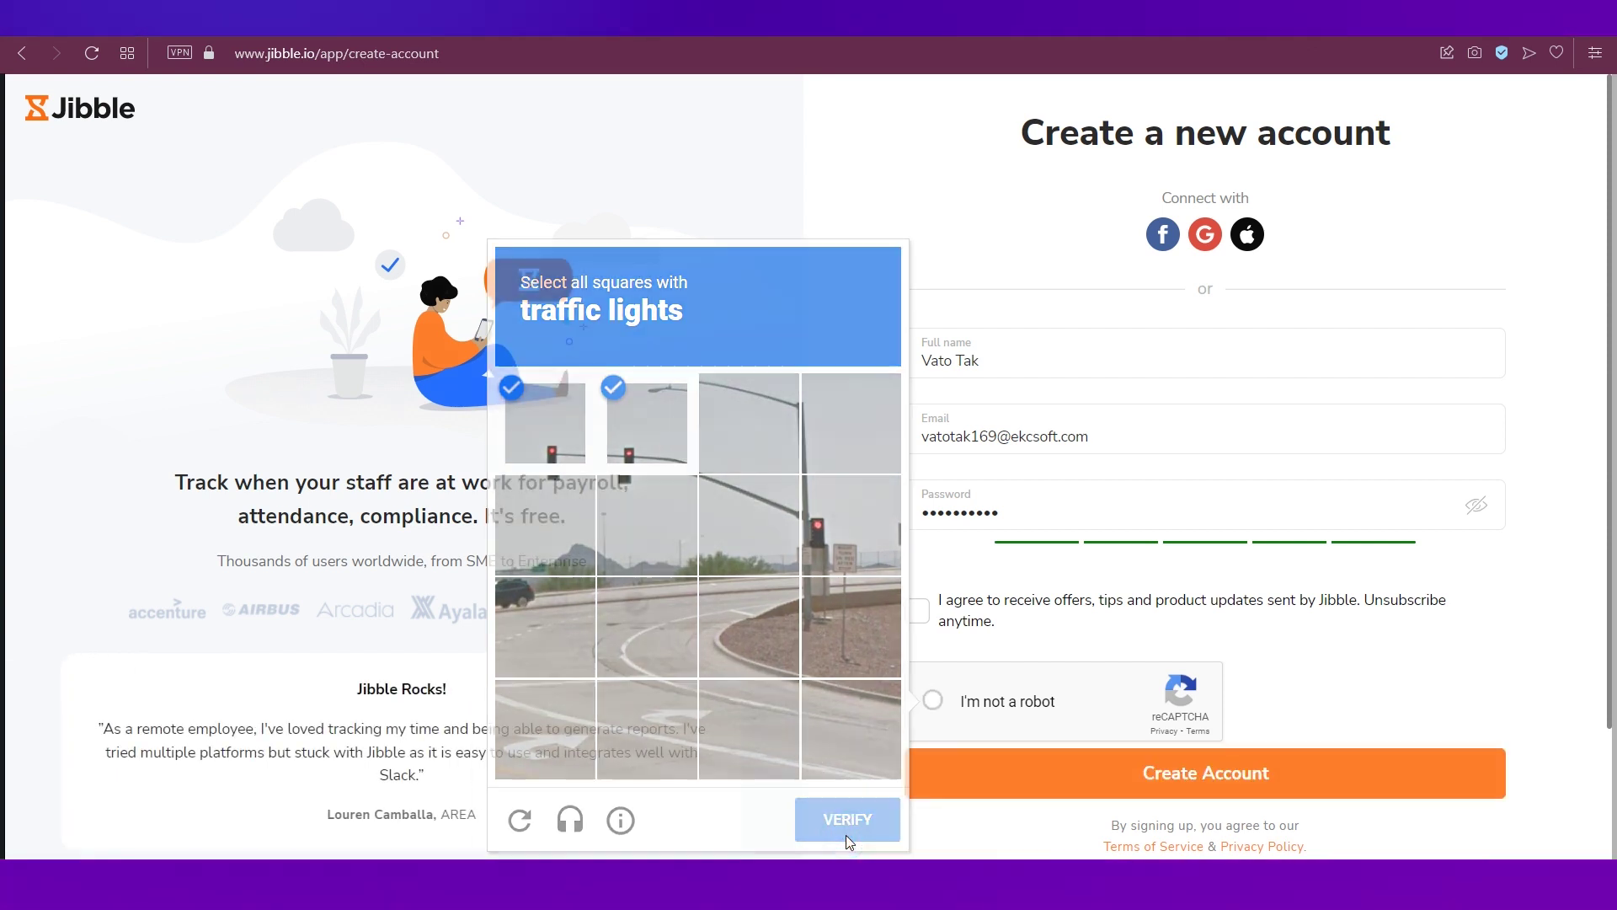
{"action": "scroll", "coordinate": [1017, 743], "scroll_direction": "down", "scroll_amount": 1}
{"action": "left_click", "coordinate": [1055, 716]}
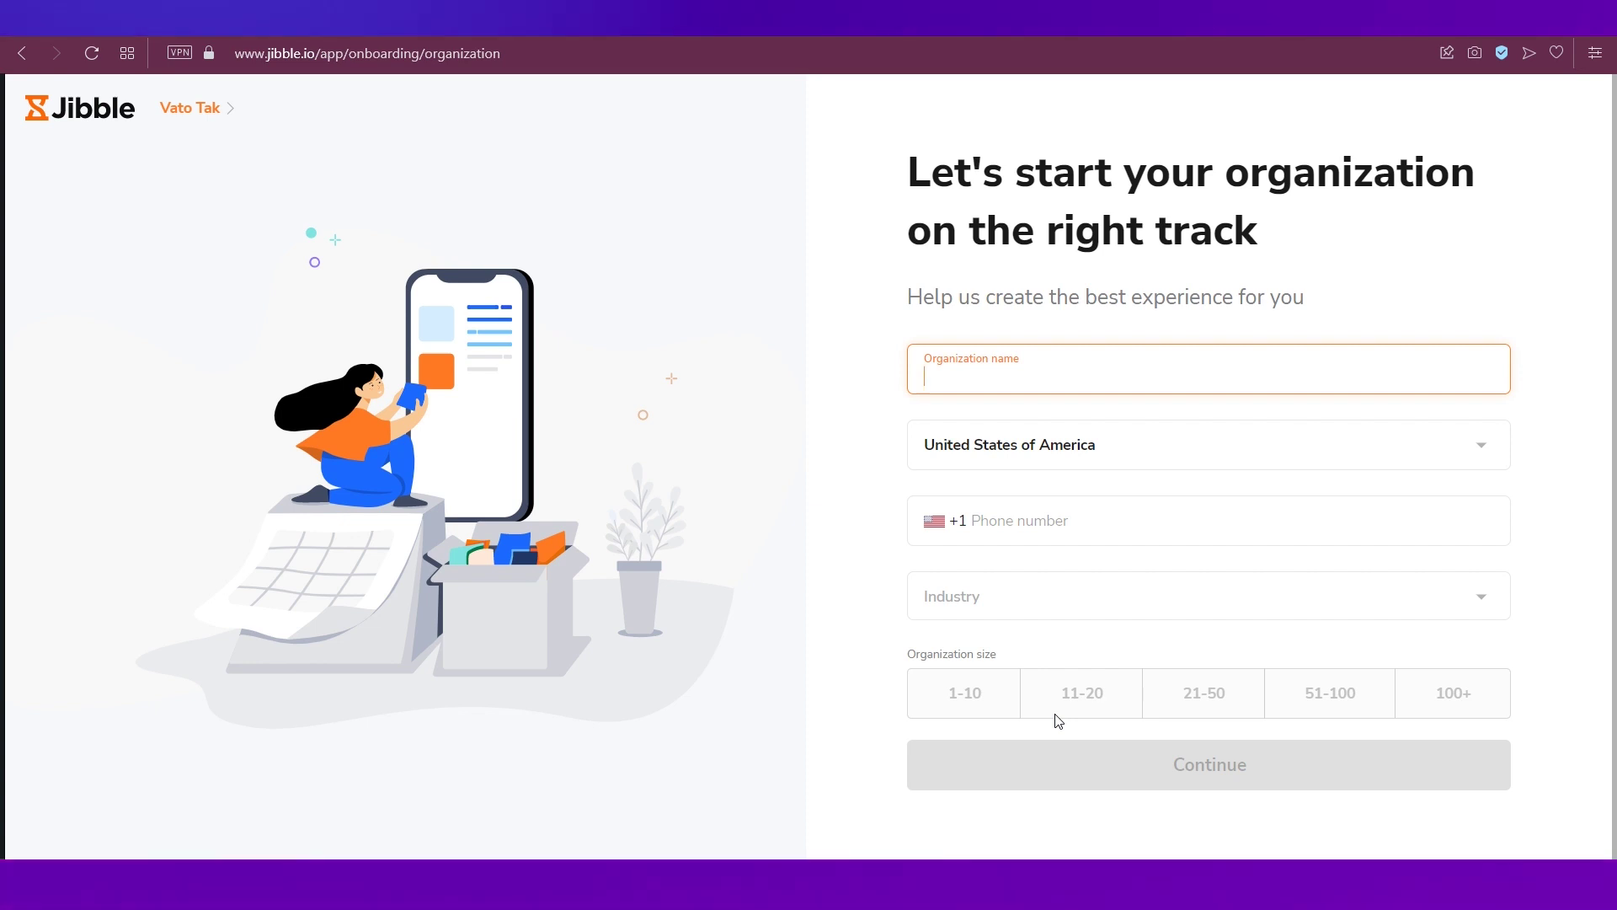
- Enter CompanyXYZ, the organization phone number, Software or Internet industry and 1-10 size
{"action": "type", "text": "Compan"}
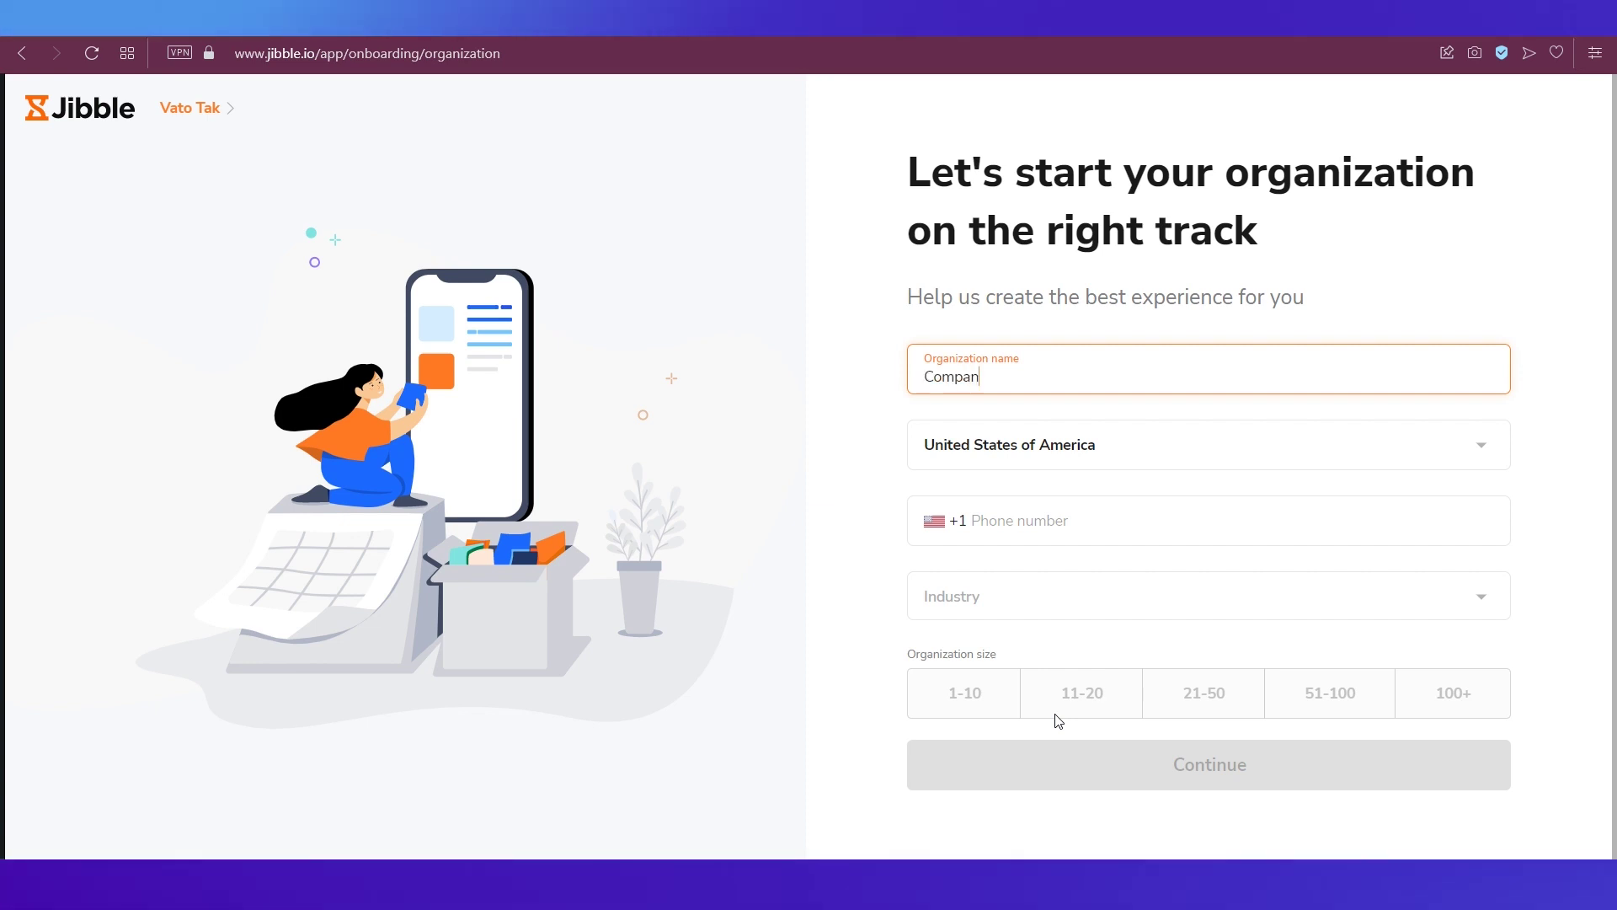
{"action": "type", "text": "yXYZ"}
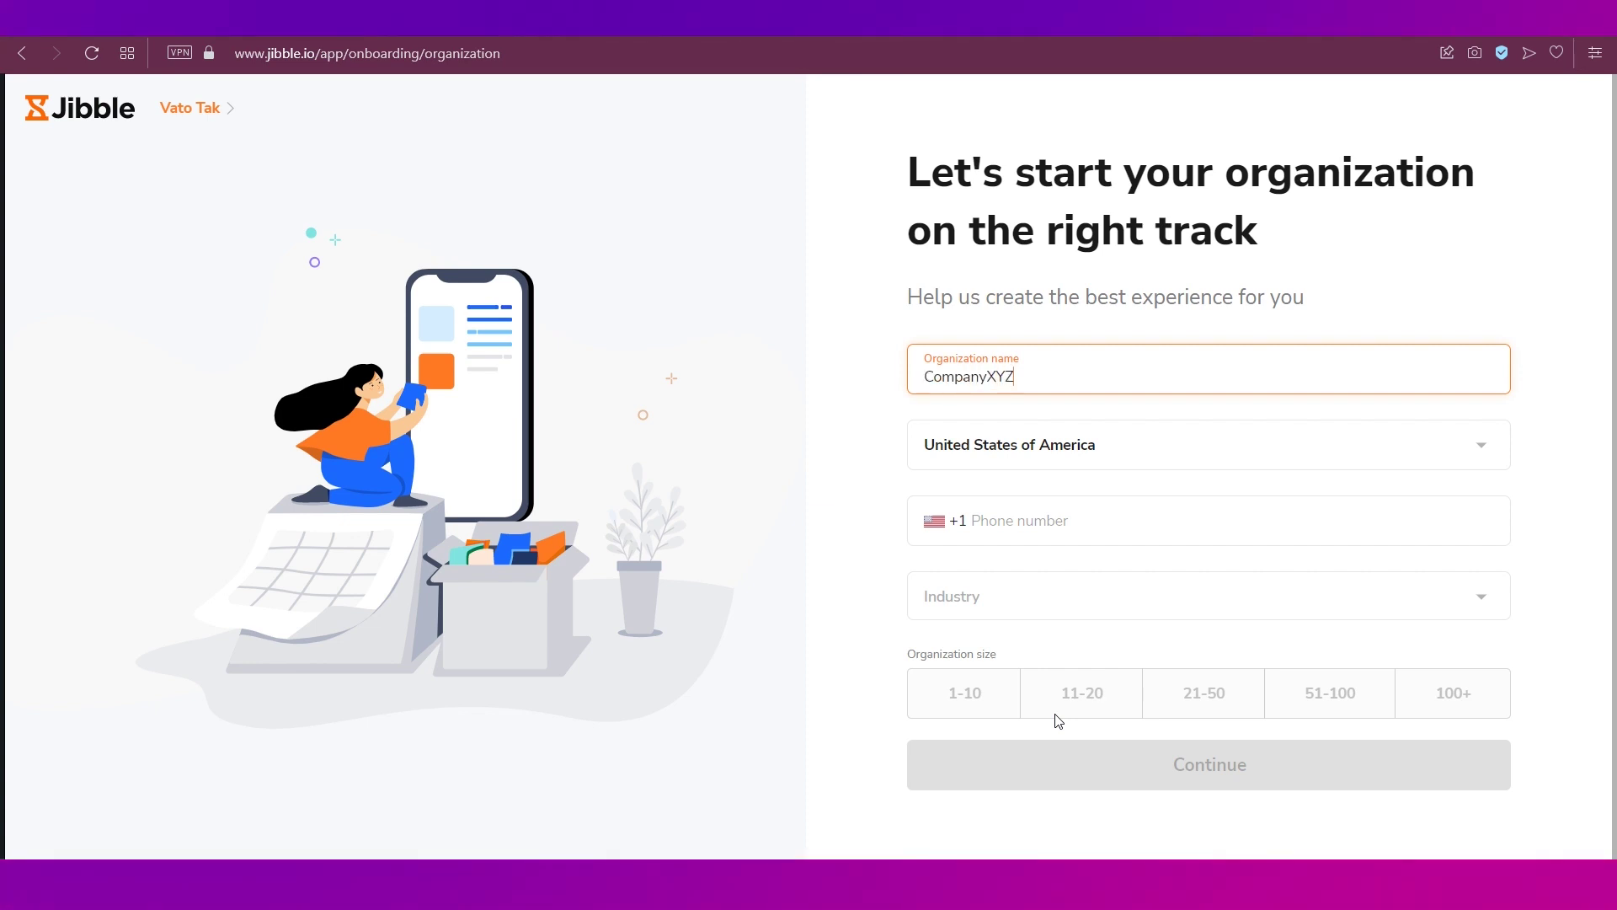
{"action": "left_click", "coordinate": [1051, 519]}
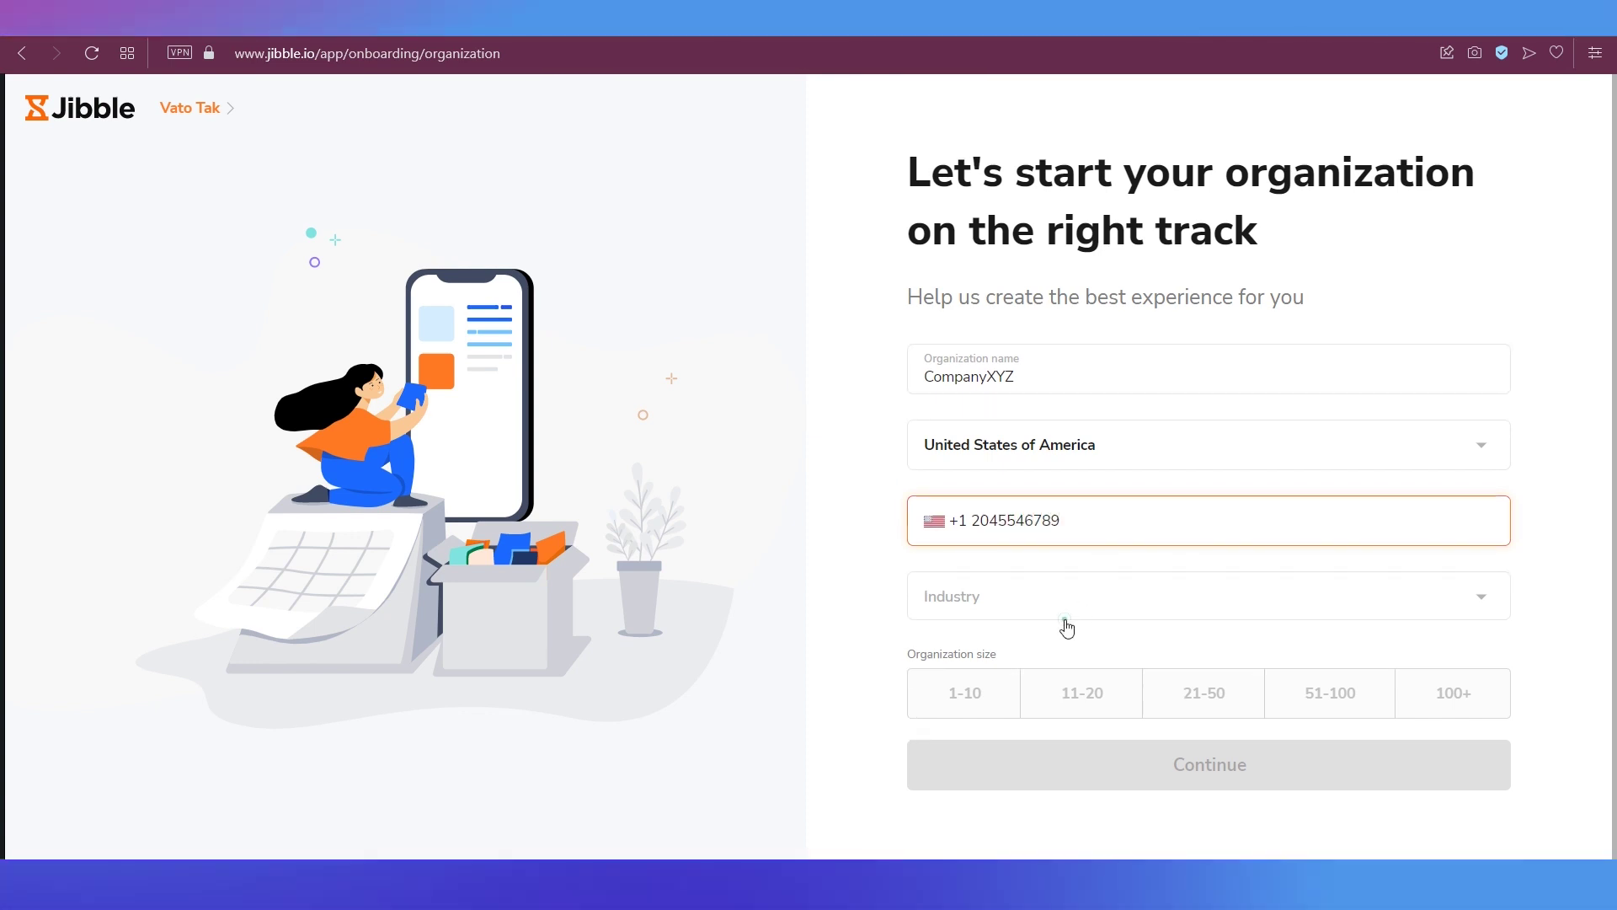
{"action": "left_click", "coordinate": [1061, 617]}
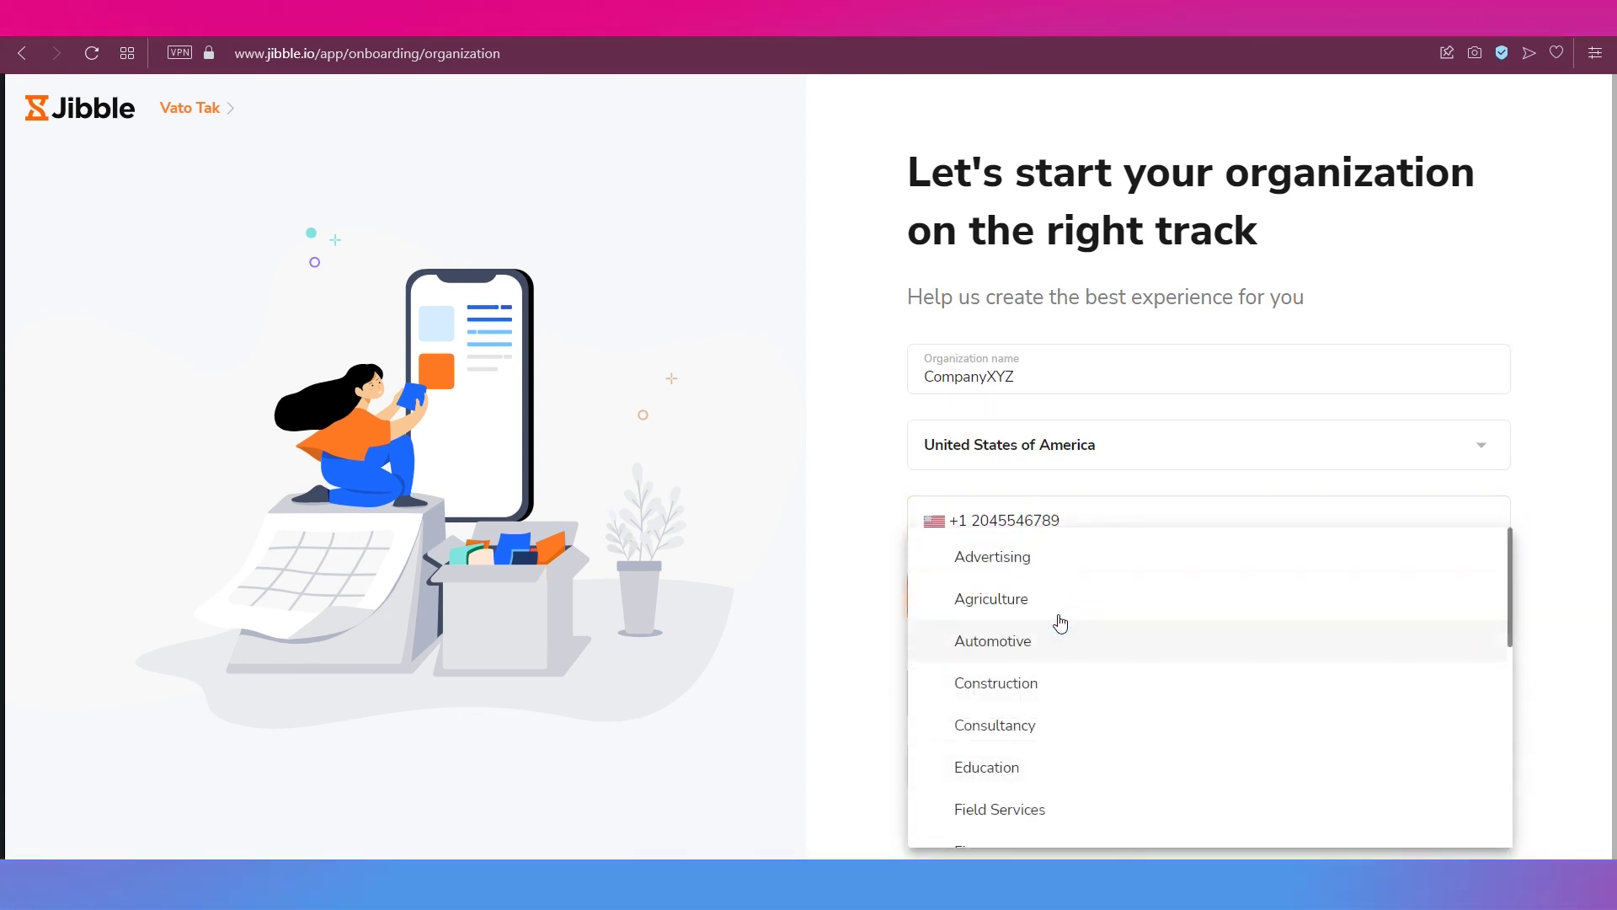
{"action": "scroll", "coordinate": [1017, 644], "scroll_direction": "down", "scroll_amount": 5}
{"action": "left_click", "coordinate": [1013, 755]}
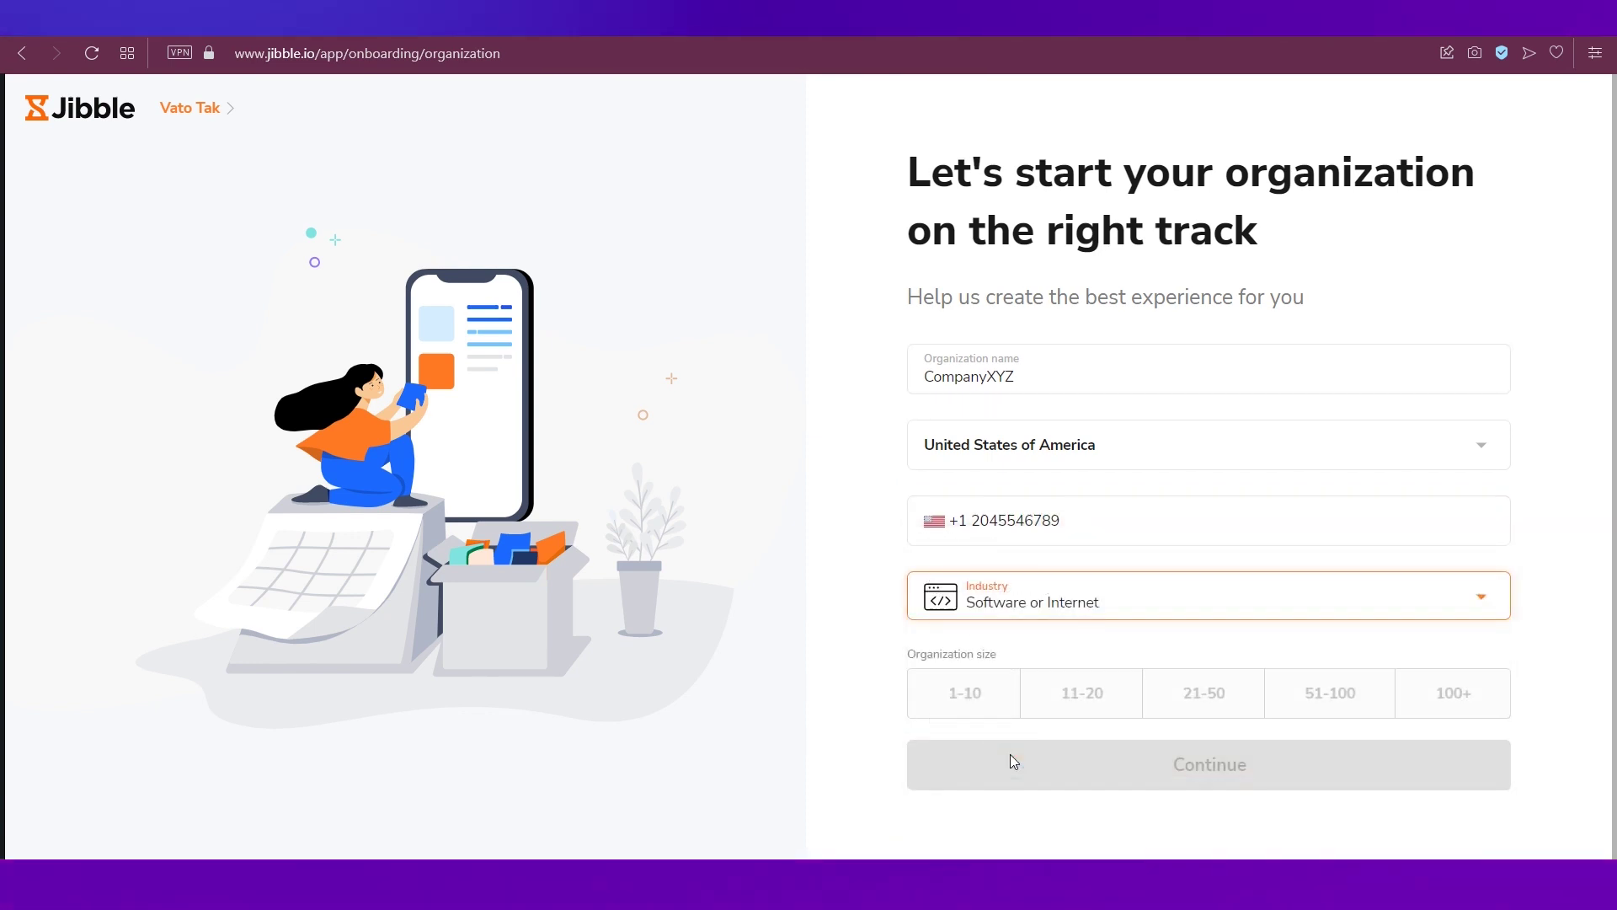
{"action": "left_click", "coordinate": [968, 699]}
{"action": "left_click", "coordinate": [1126, 762]}
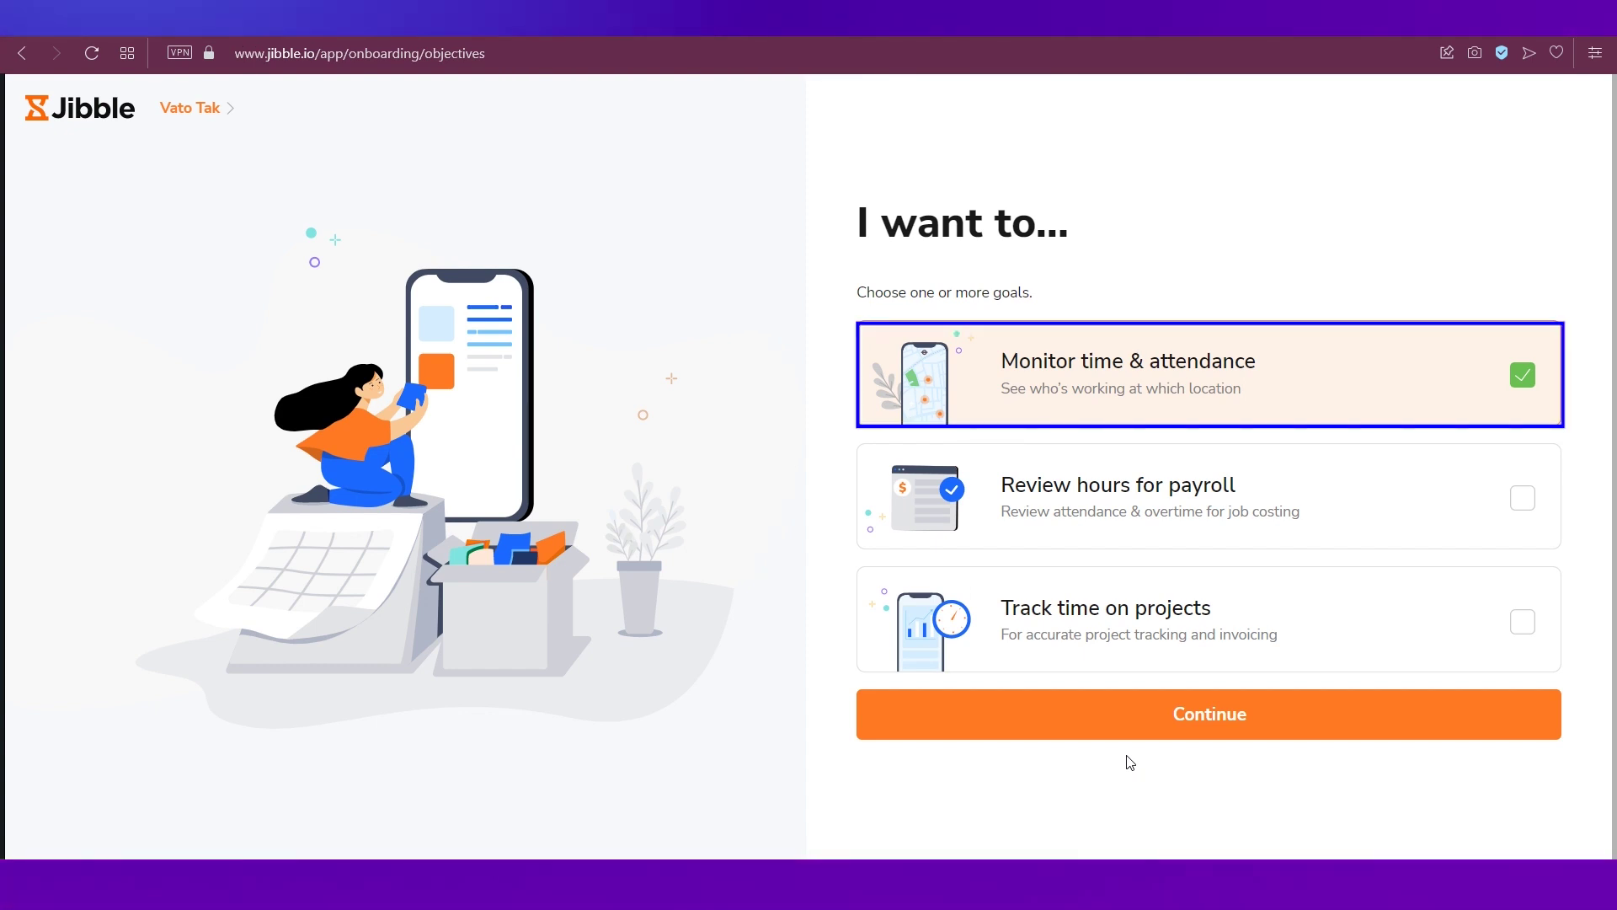
- Select all three goals, including reviewing payroll hours and tracking project time
{"action": "key", "text": "Tab"}
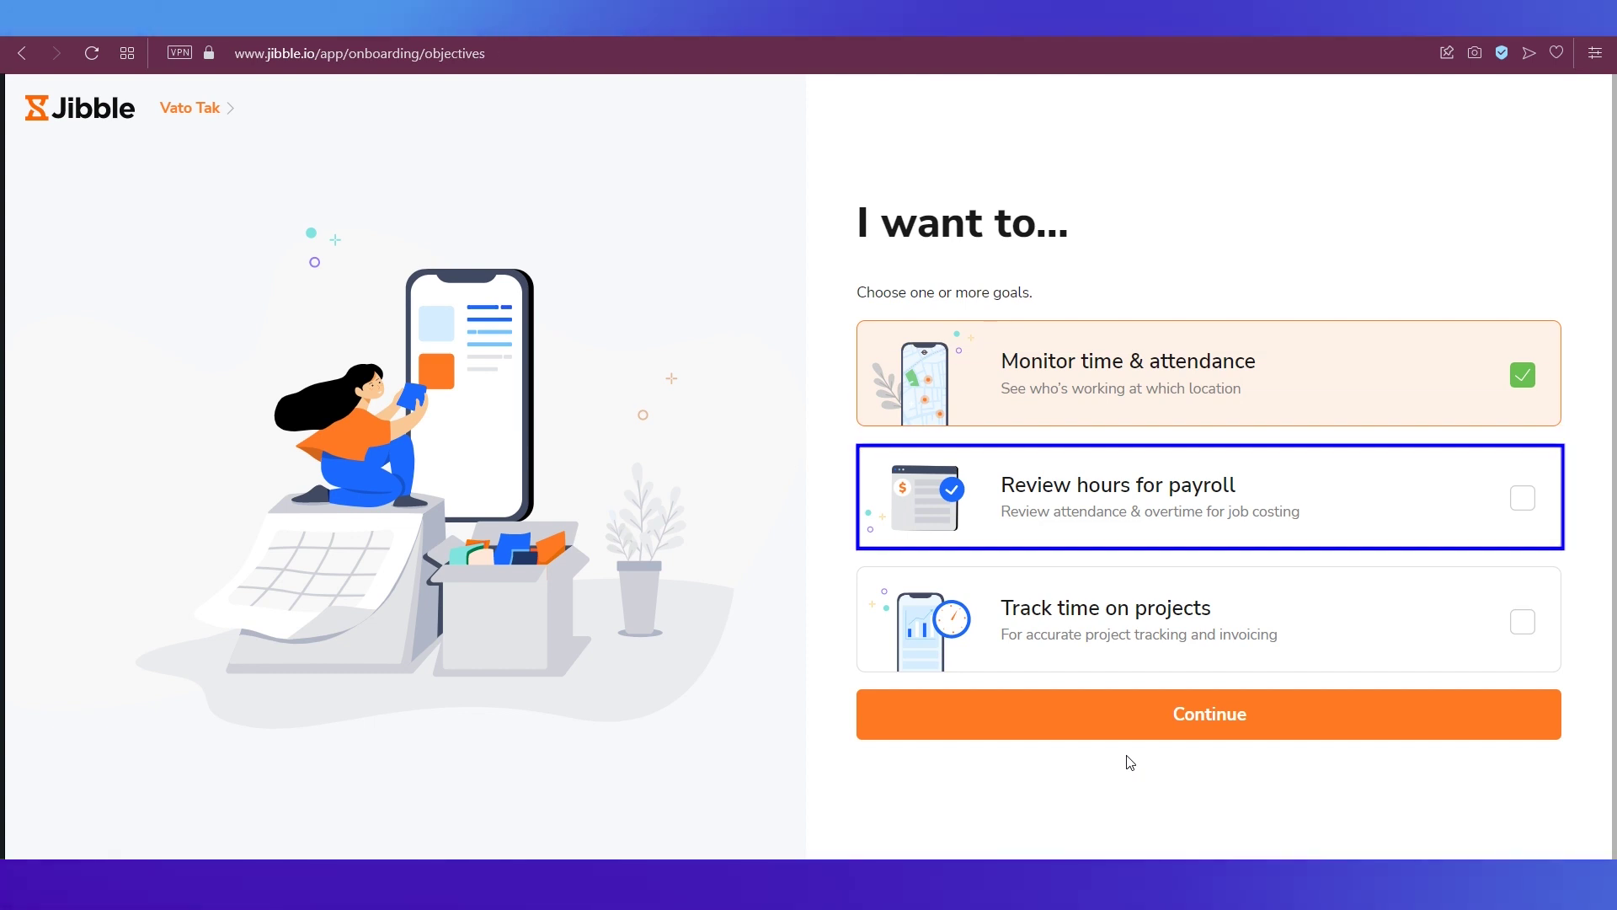
{"action": "key", "text": "Tab"}
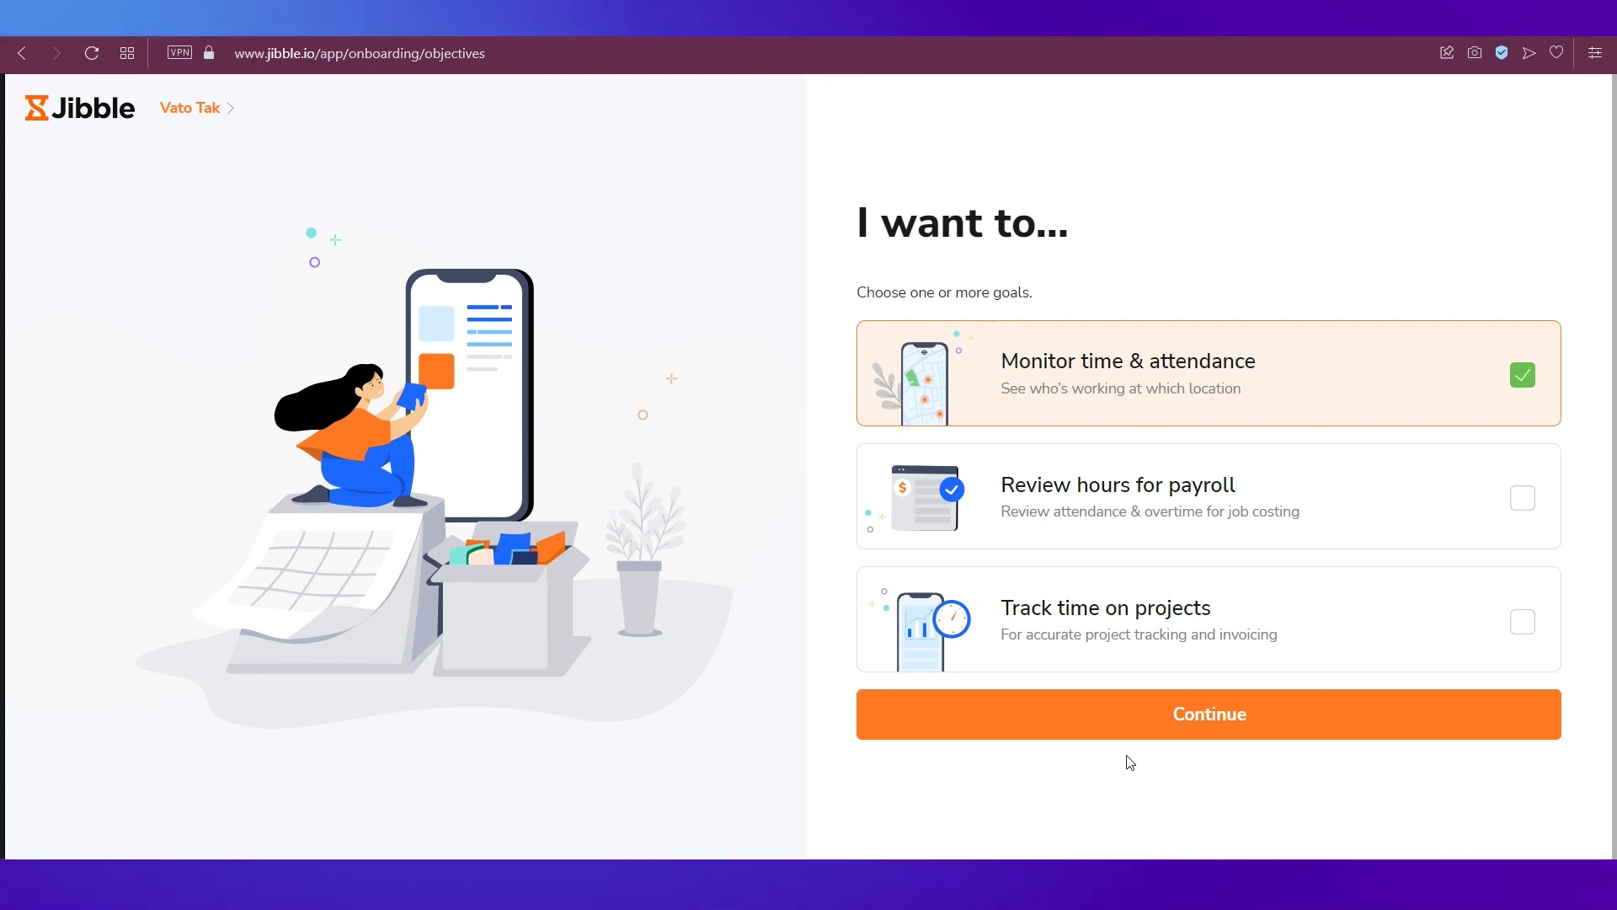
{"action": "left_click", "coordinate": [1521, 500]}
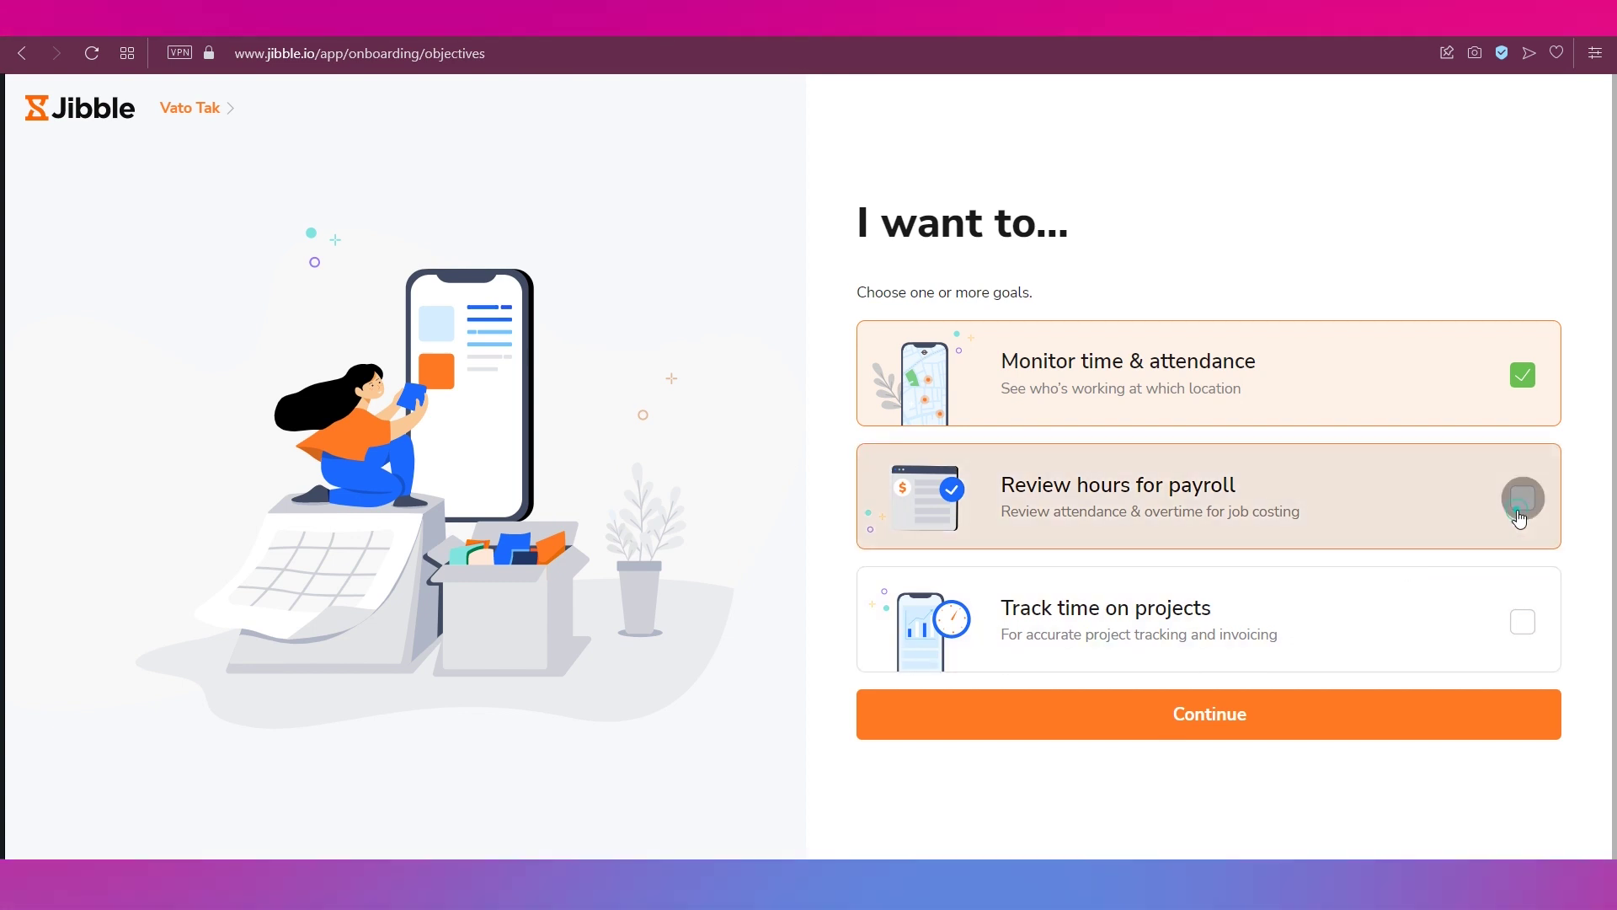
{"action": "left_click", "coordinate": [1523, 621]}
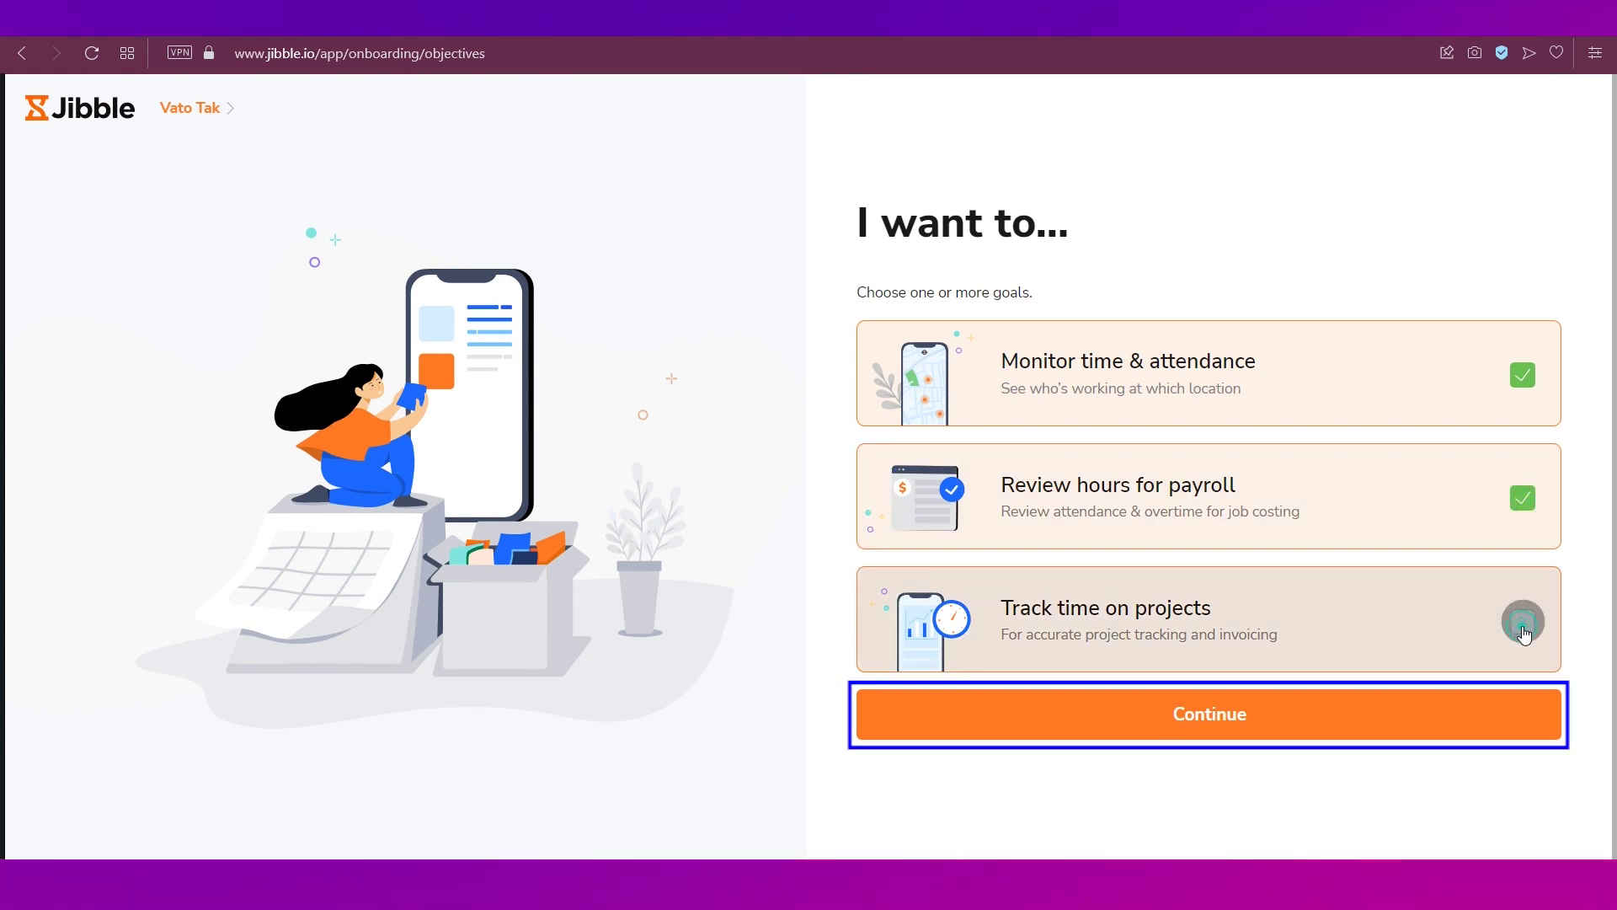
{"action": "left_click", "coordinate": [1286, 723]}
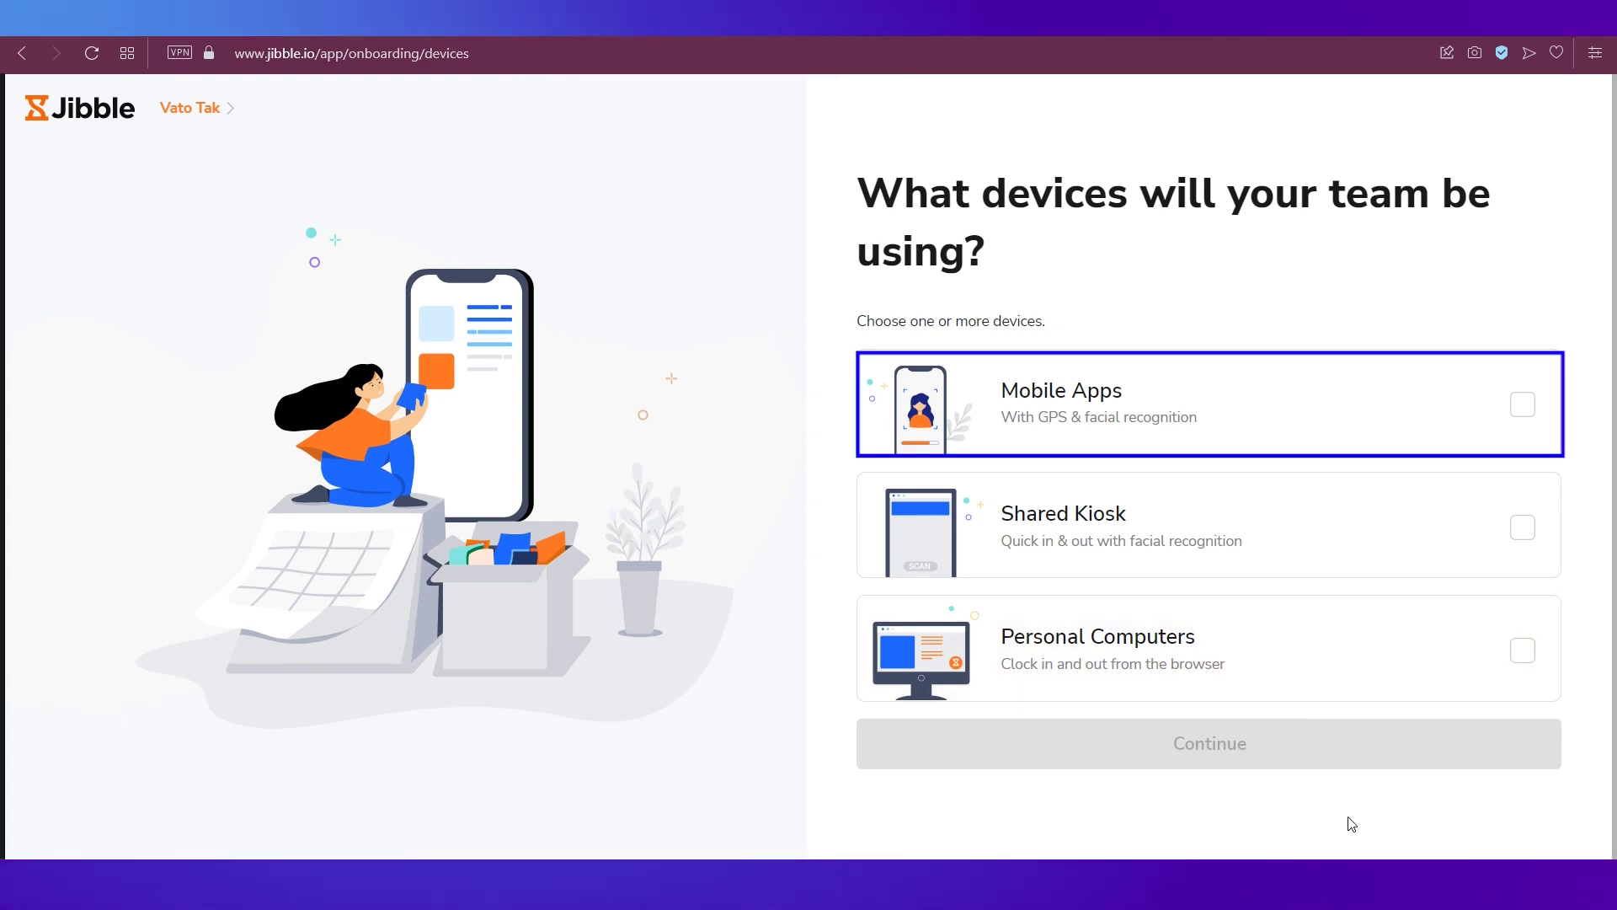
- Choose Mobile Apps, Shared Kiosk and Personal Computers, then answer Search engine
{"action": "key", "text": "Tab"}
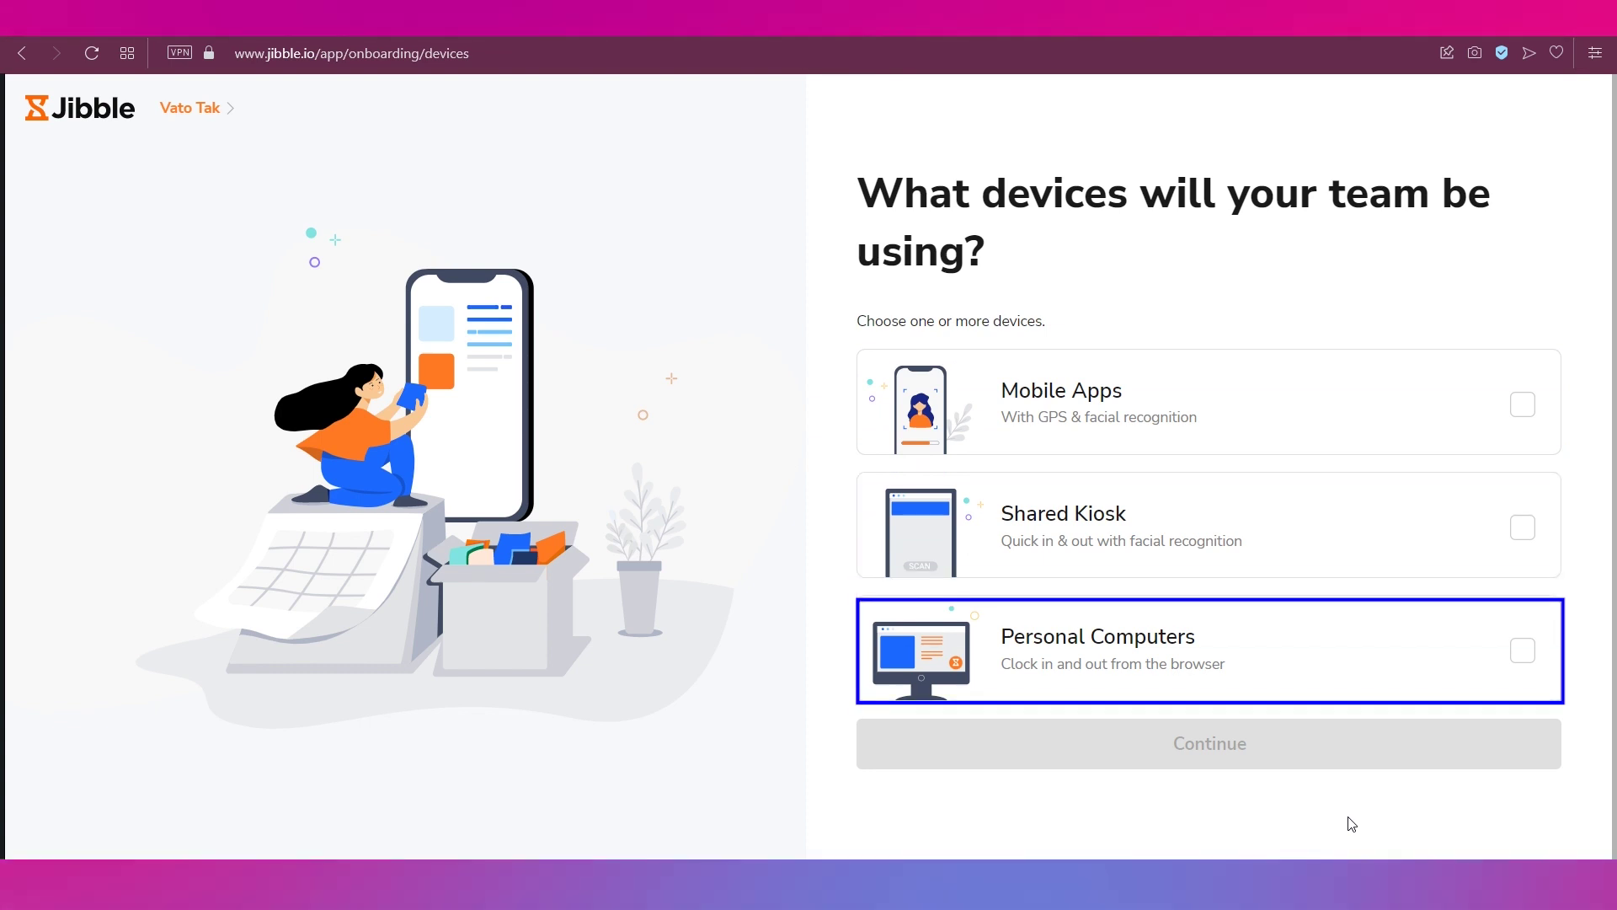
{"action": "left_click", "coordinate": [1521, 411]}
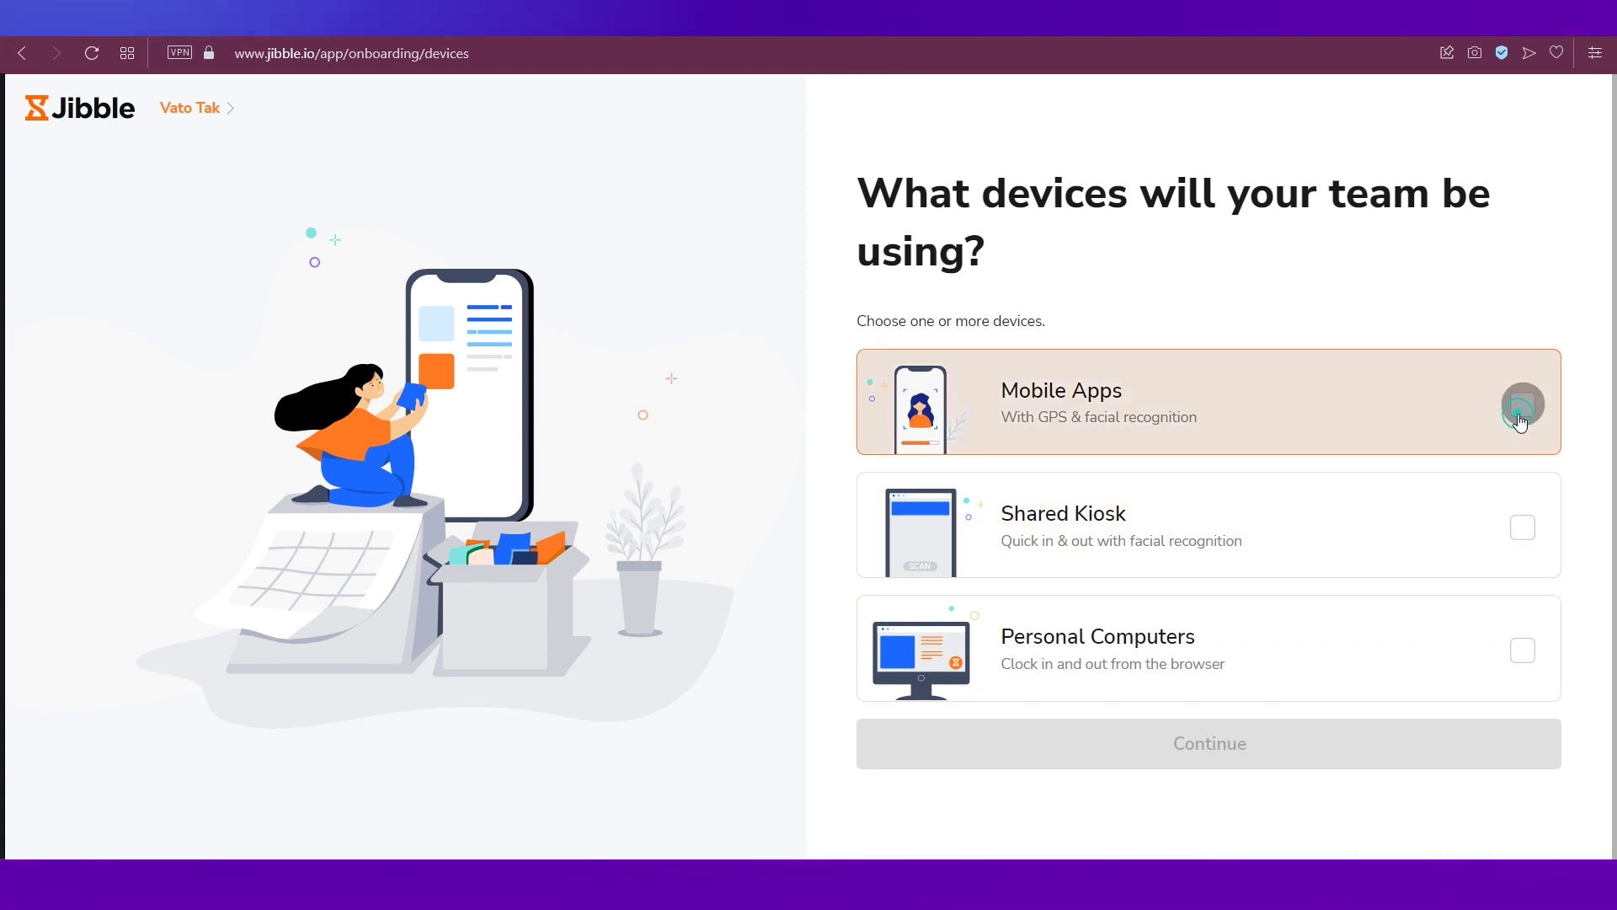
{"action": "left_click", "coordinate": [1520, 529]}
{"action": "left_click", "coordinate": [1520, 650]}
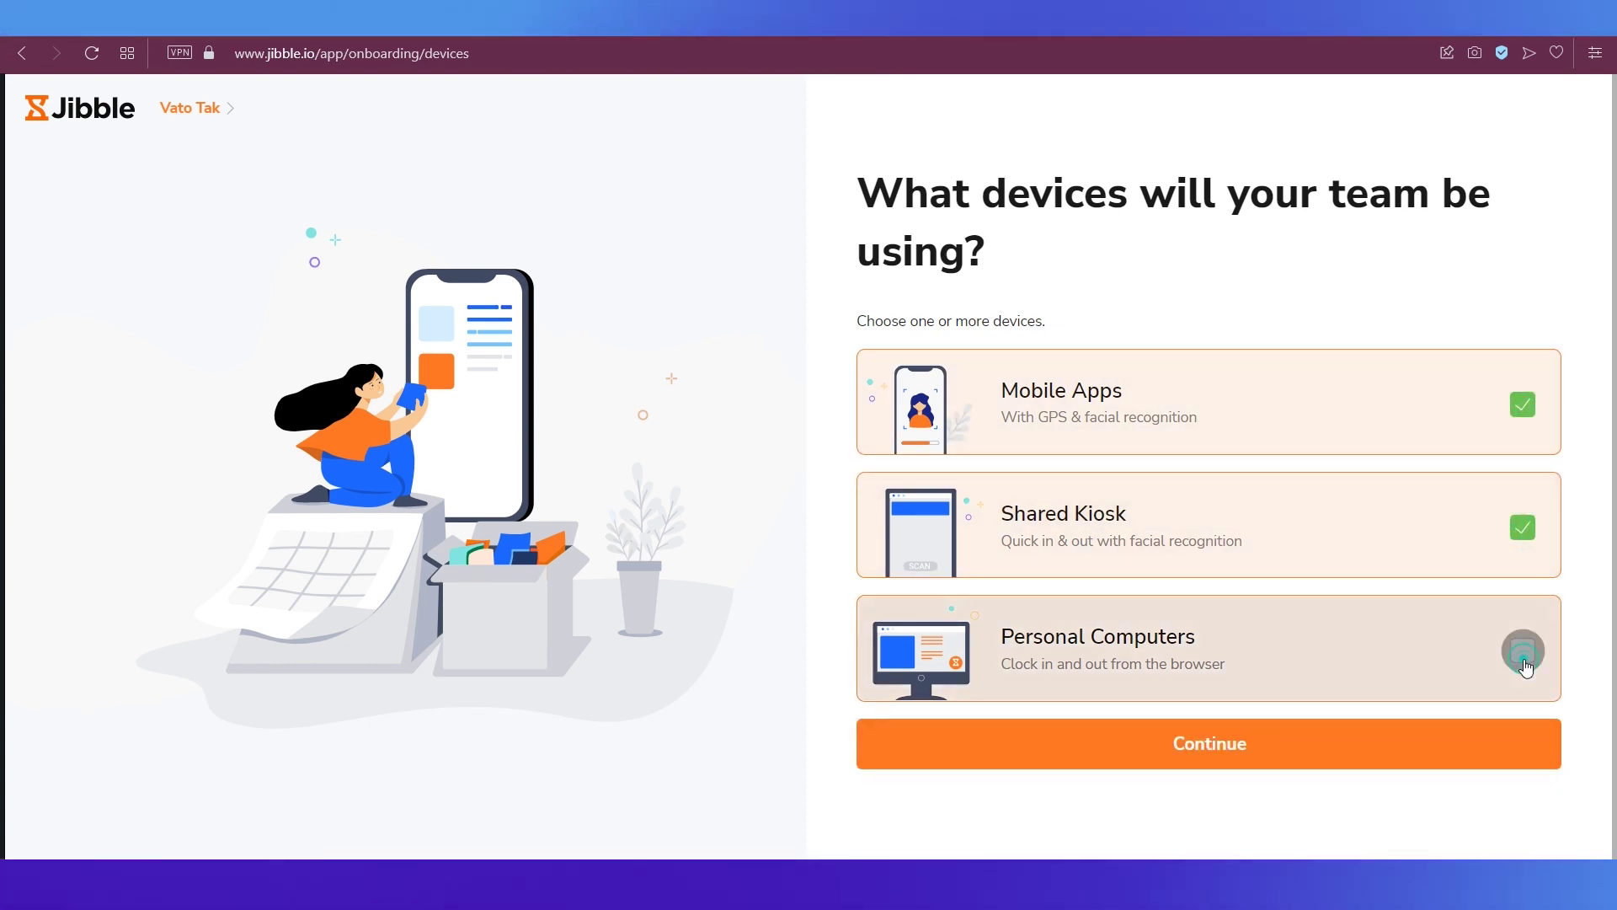
{"action": "left_click", "coordinate": [1331, 752]}
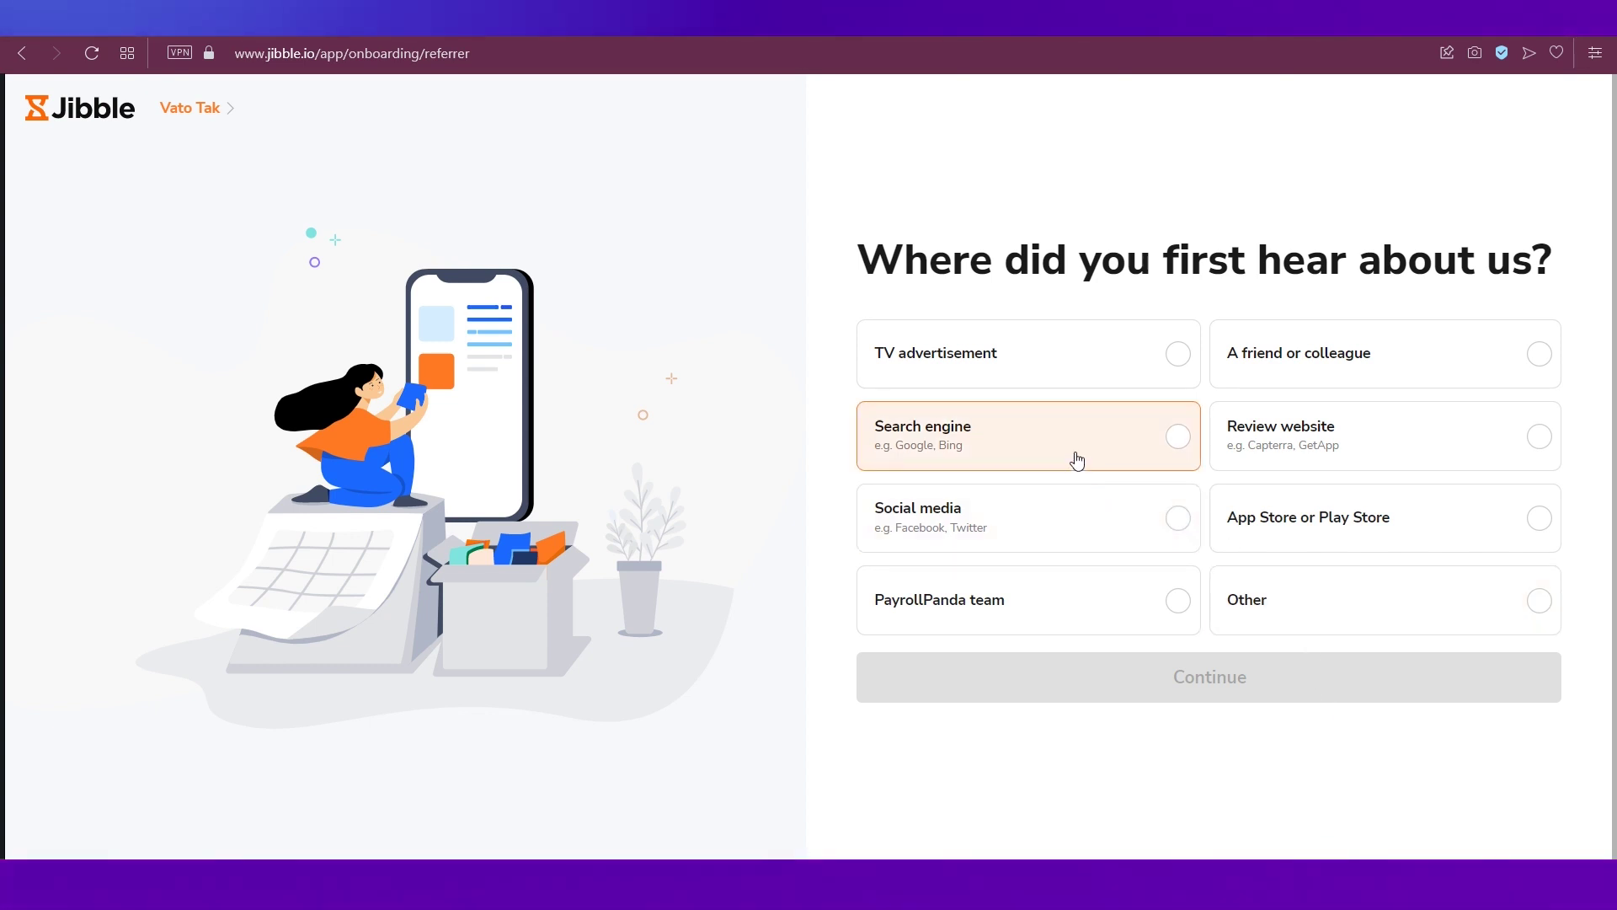
{"action": "left_click", "coordinate": [1062, 451]}
- Finish the referral question and view the dashboard in daily, weekly and monthly modes
{"action": "left_click", "coordinate": [1150, 675]}
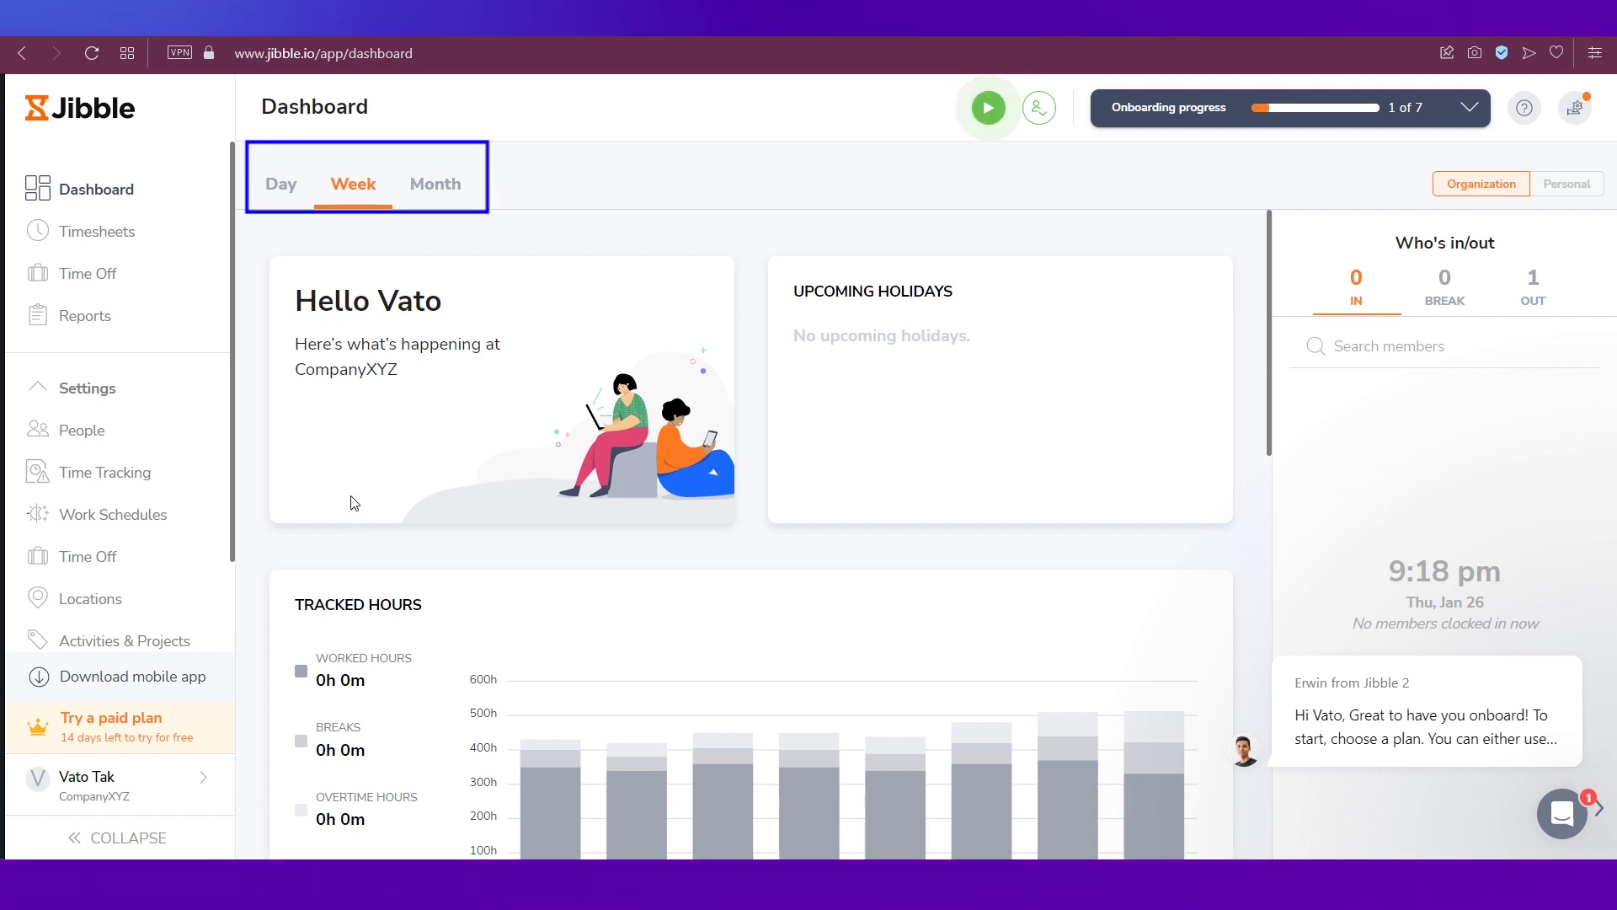
{"action": "left_click", "coordinate": [280, 187]}
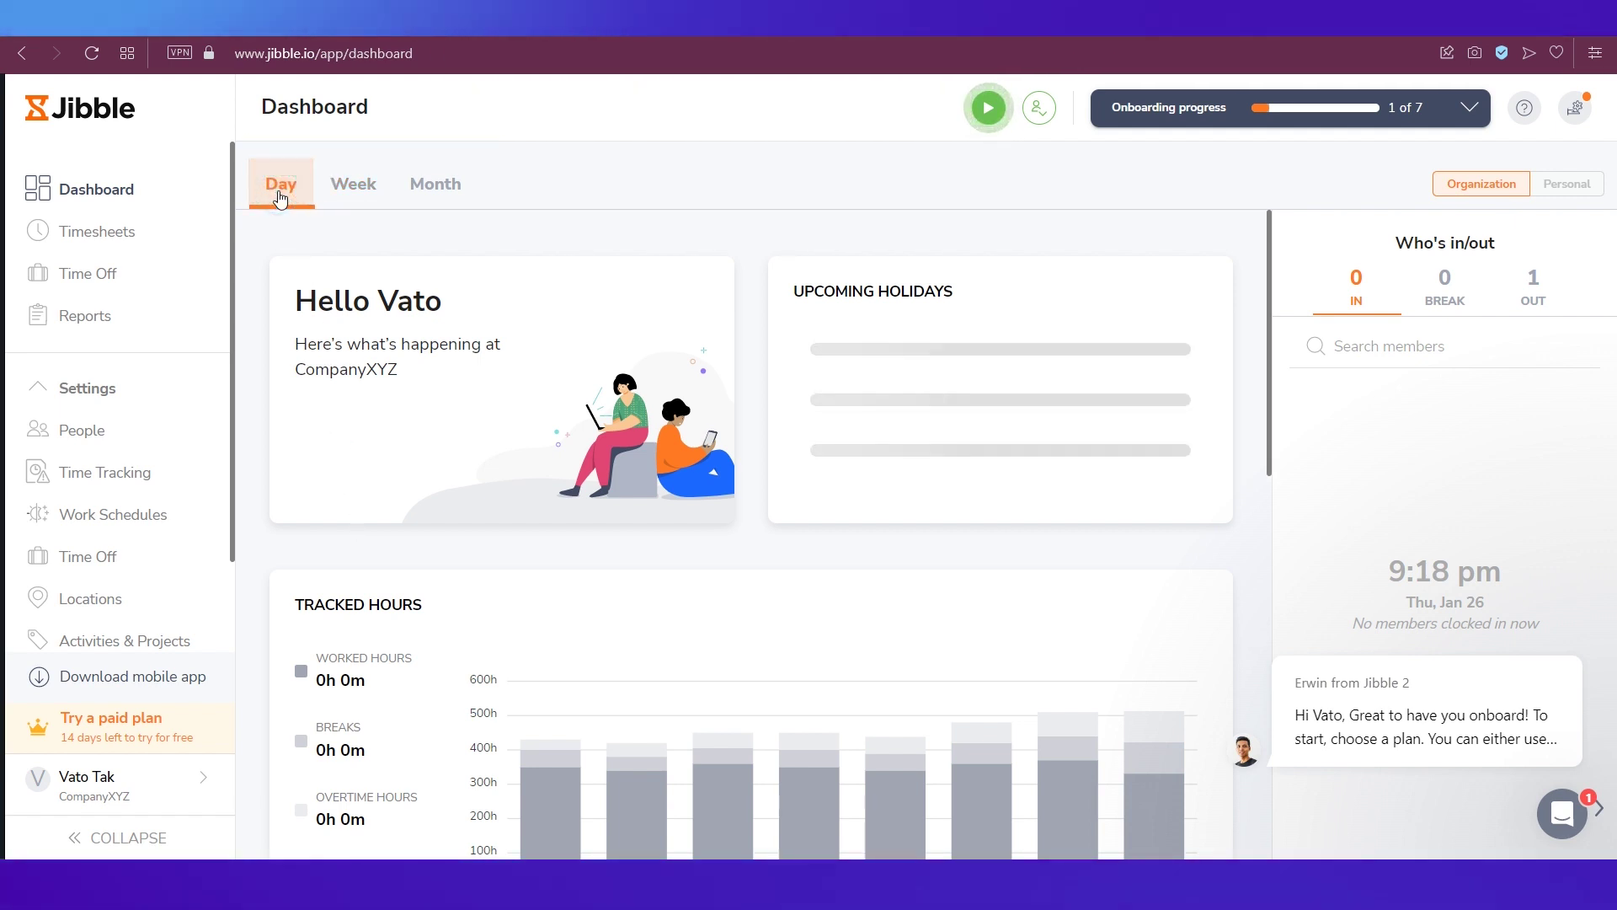
{"action": "left_click", "coordinate": [343, 192]}
{"action": "left_click", "coordinate": [451, 197]}
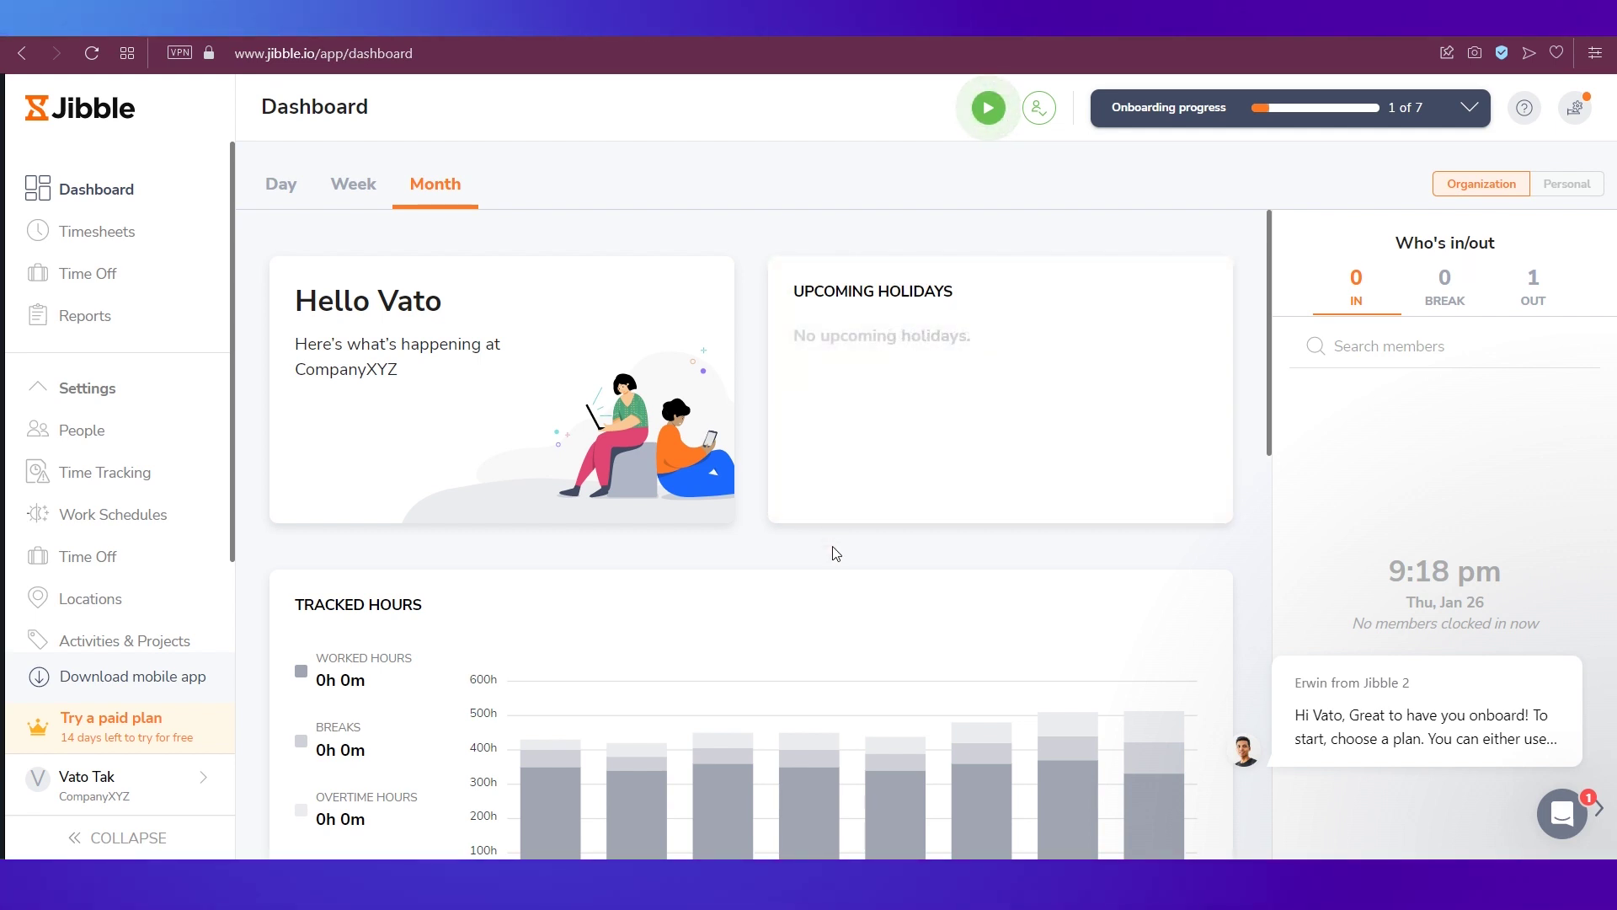
- Scroll through the dashboard cards and expand the Onboarding progress checklist
{"action": "scroll", "coordinate": [836, 553], "scroll_direction": "down", "scroll_amount": 3}
{"action": "scroll", "coordinate": [832, 547], "scroll_direction": "down", "scroll_amount": 6}
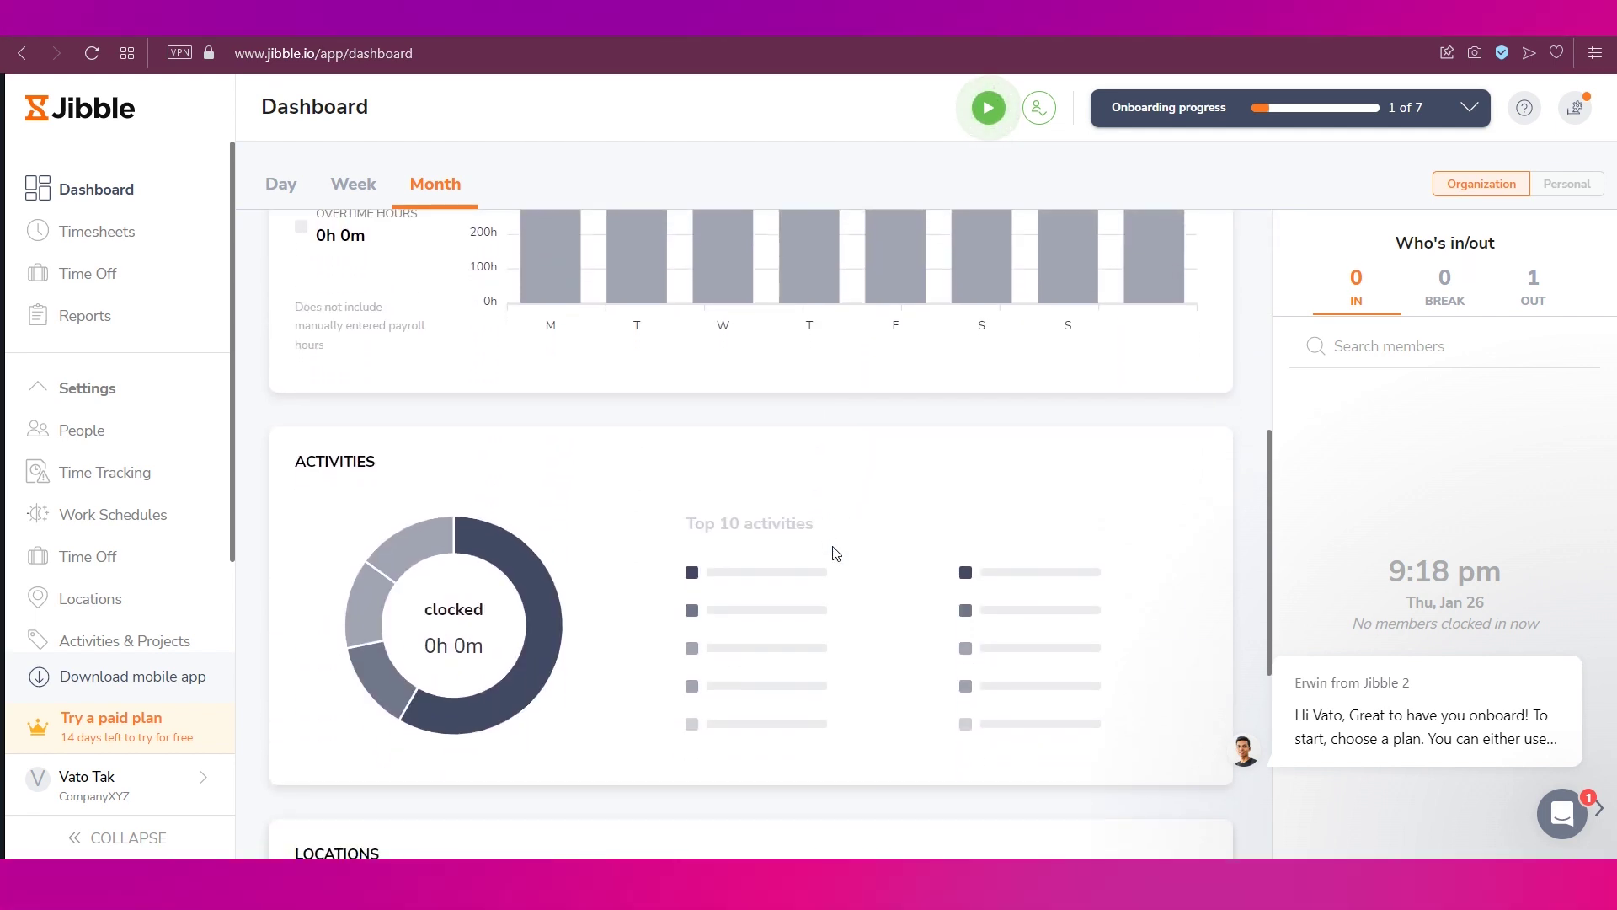
{"action": "scroll", "coordinate": [836, 554], "scroll_direction": "up", "scroll_amount": 9}
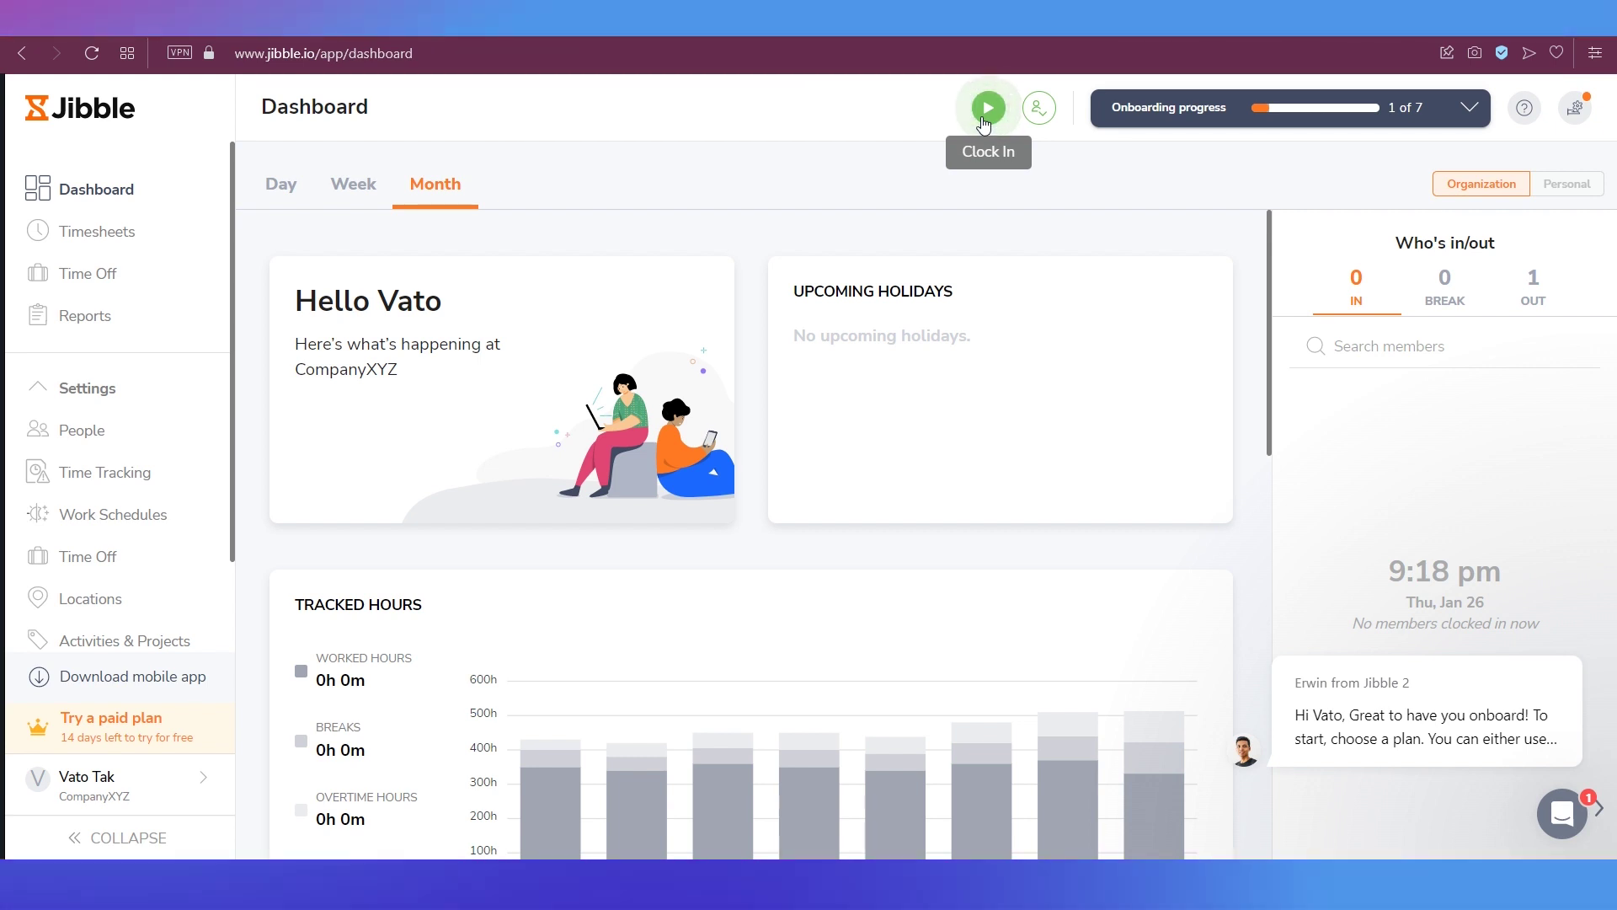
{"action": "left_click", "coordinate": [1040, 113]}
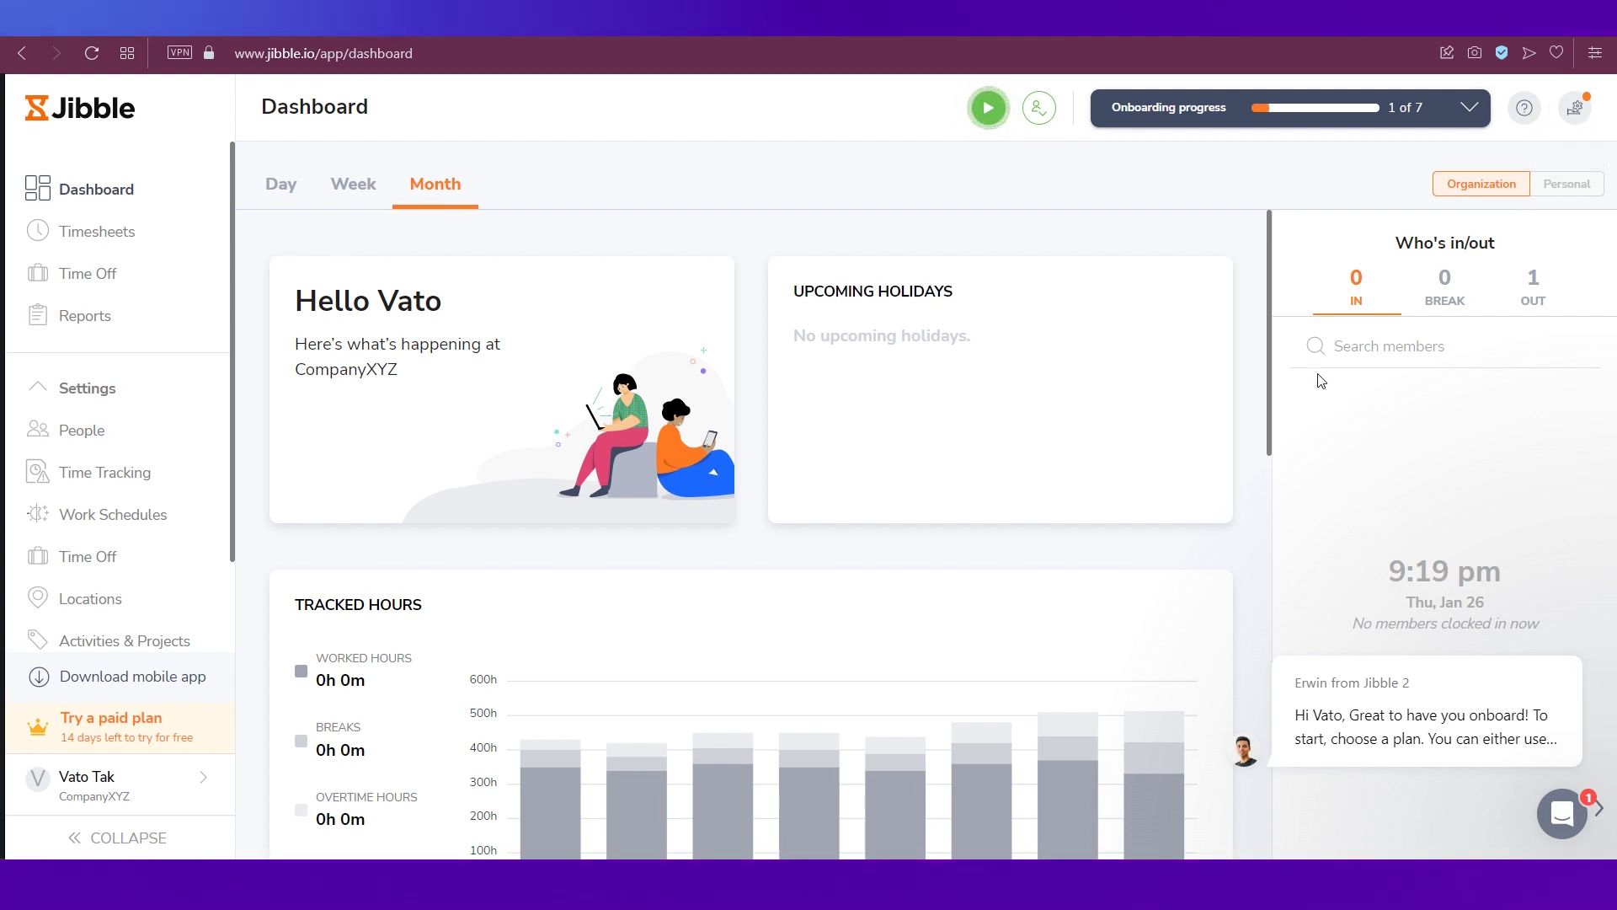
{"action": "left_click", "coordinate": [1172, 108]}
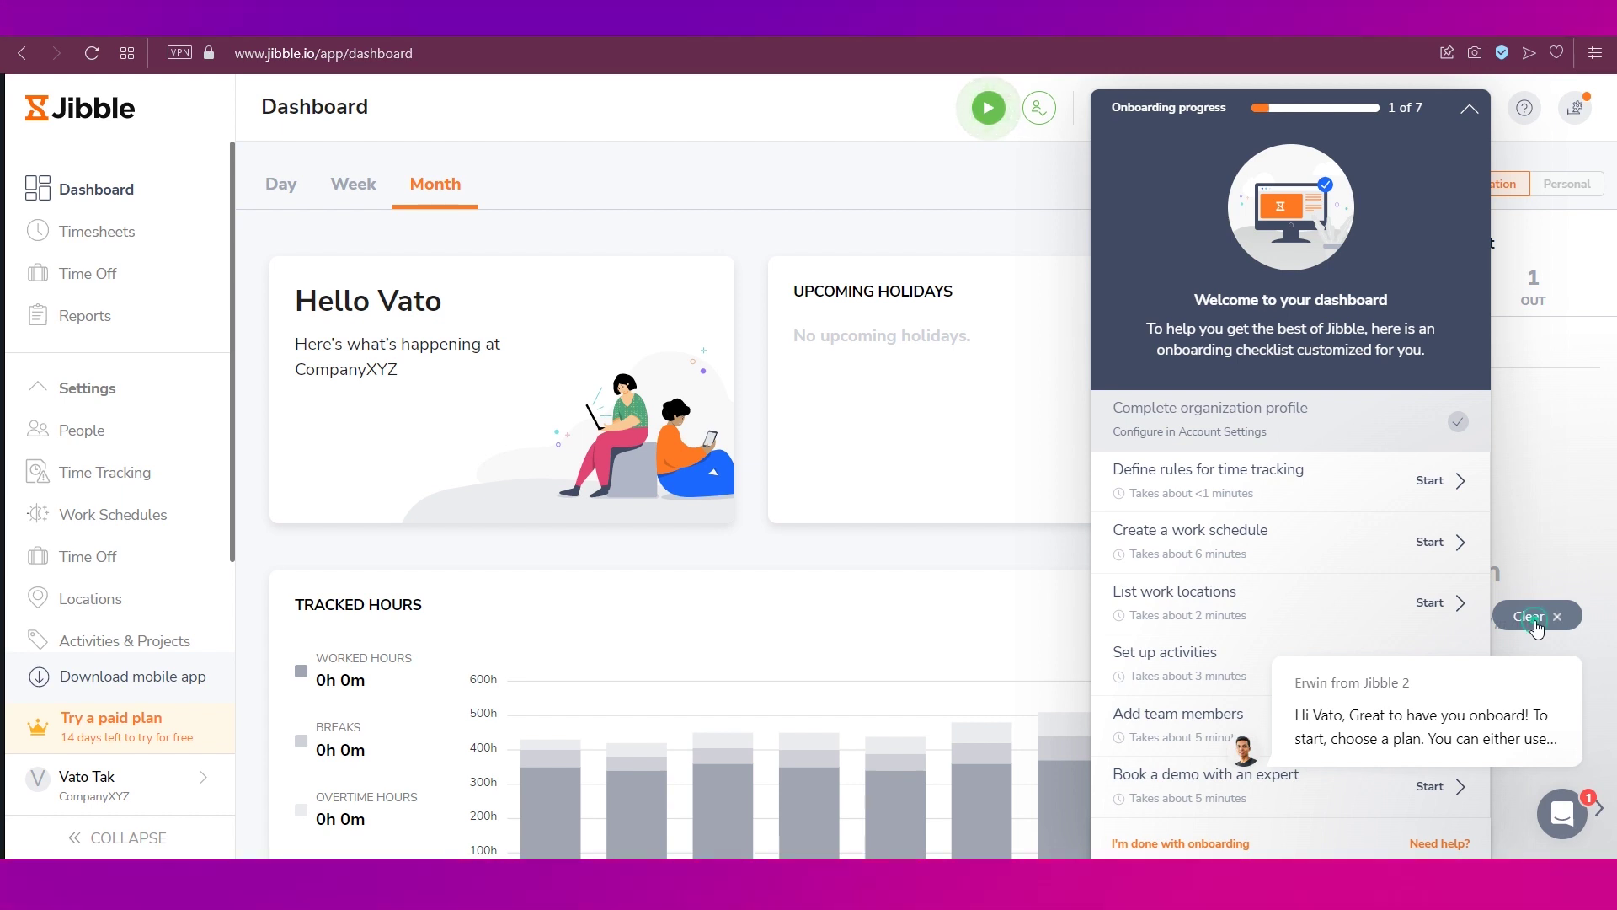
- Compare the Strict time-tracking policy against Moderate and apply Moderate
{"action": "left_click", "coordinate": [1535, 620]}
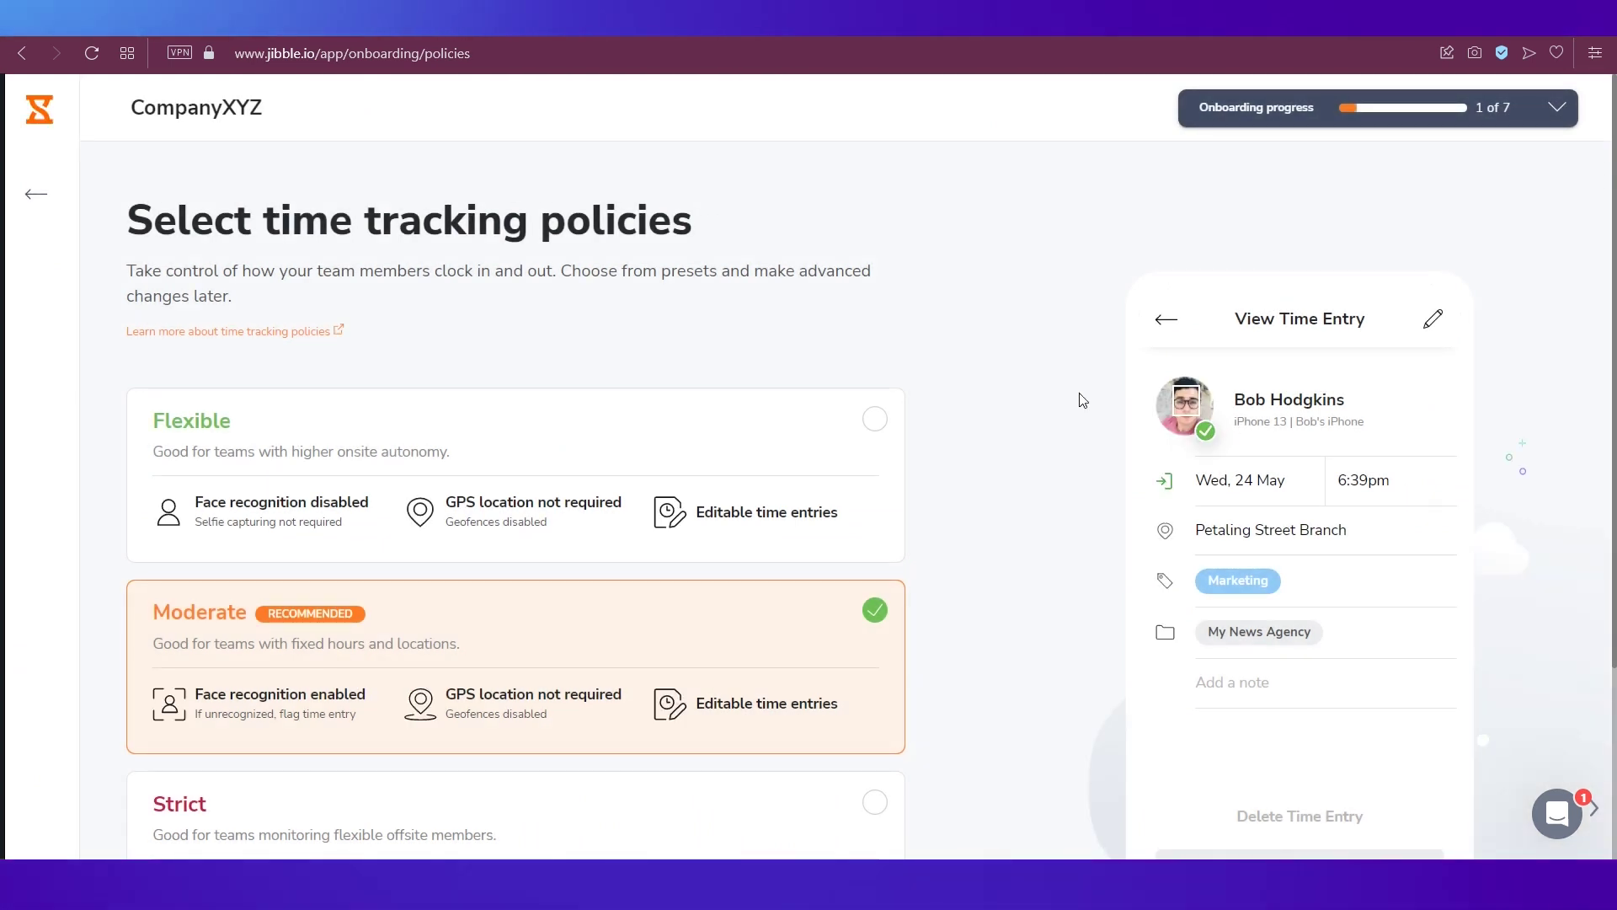
{"action": "scroll", "coordinate": [1022, 553], "scroll_direction": "down", "scroll_amount": 2}
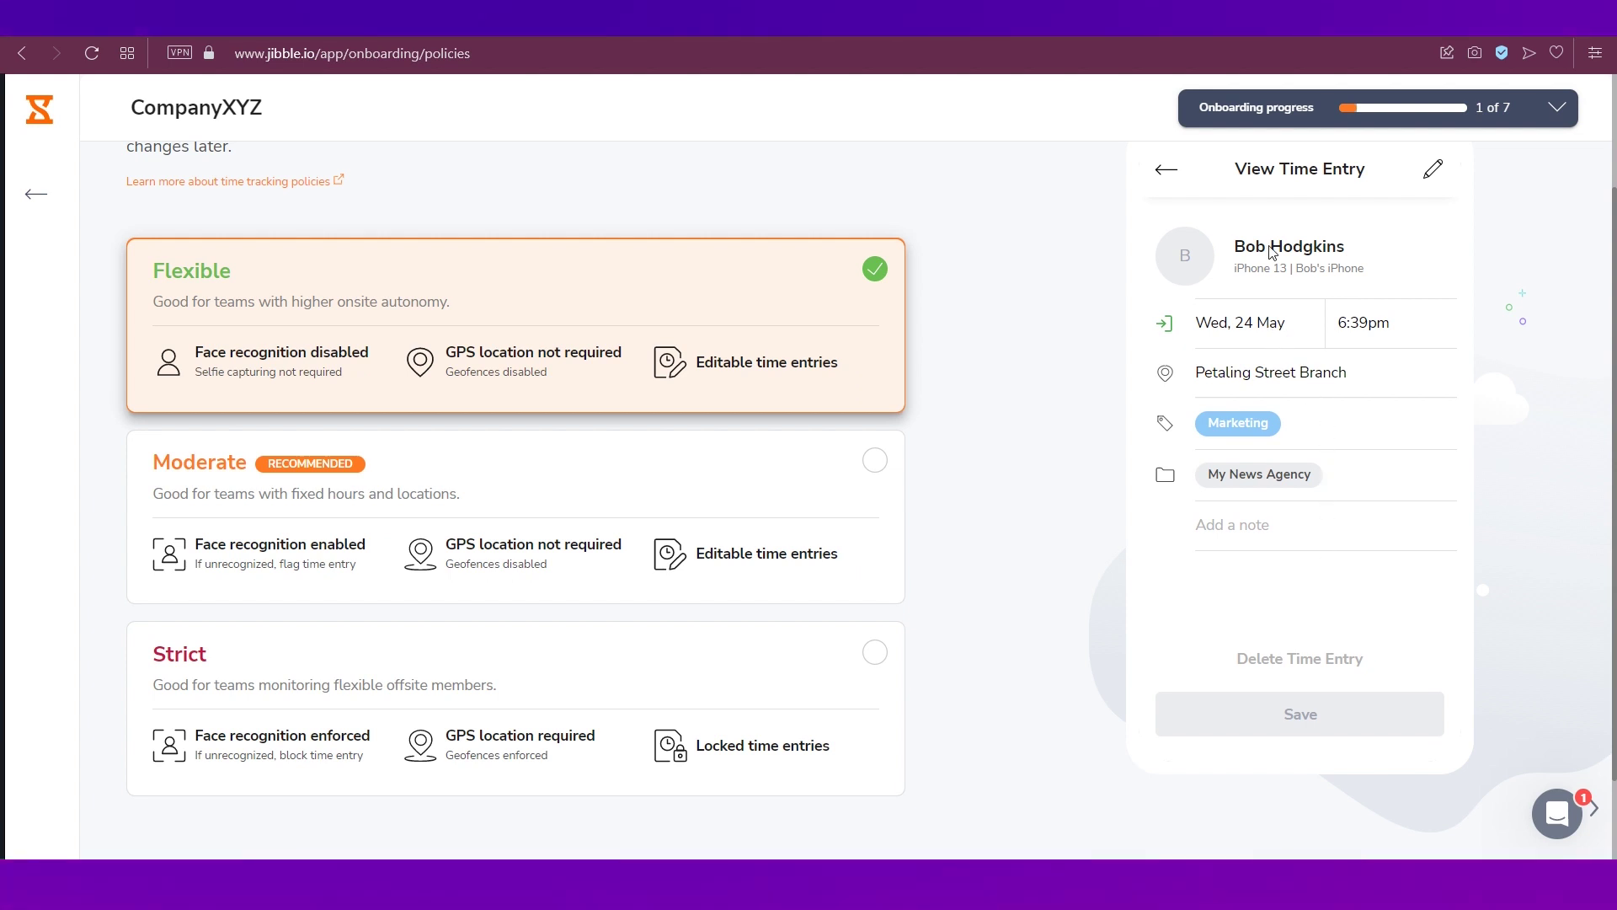
{"action": "left_click", "coordinate": [876, 460]}
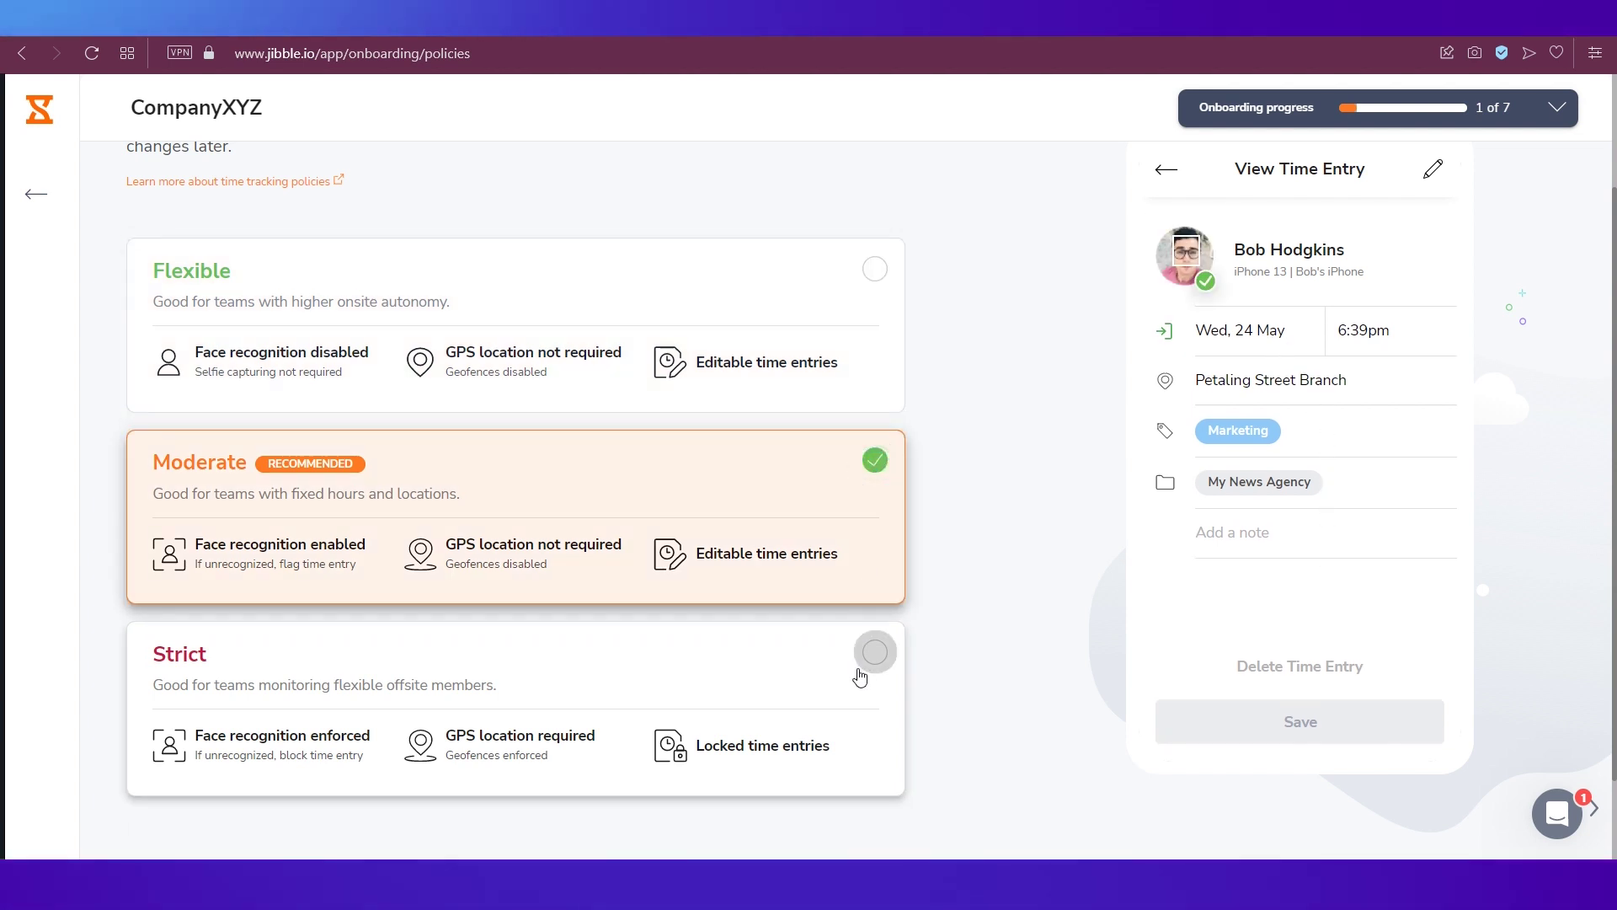
{"action": "left_click", "coordinate": [875, 651]}
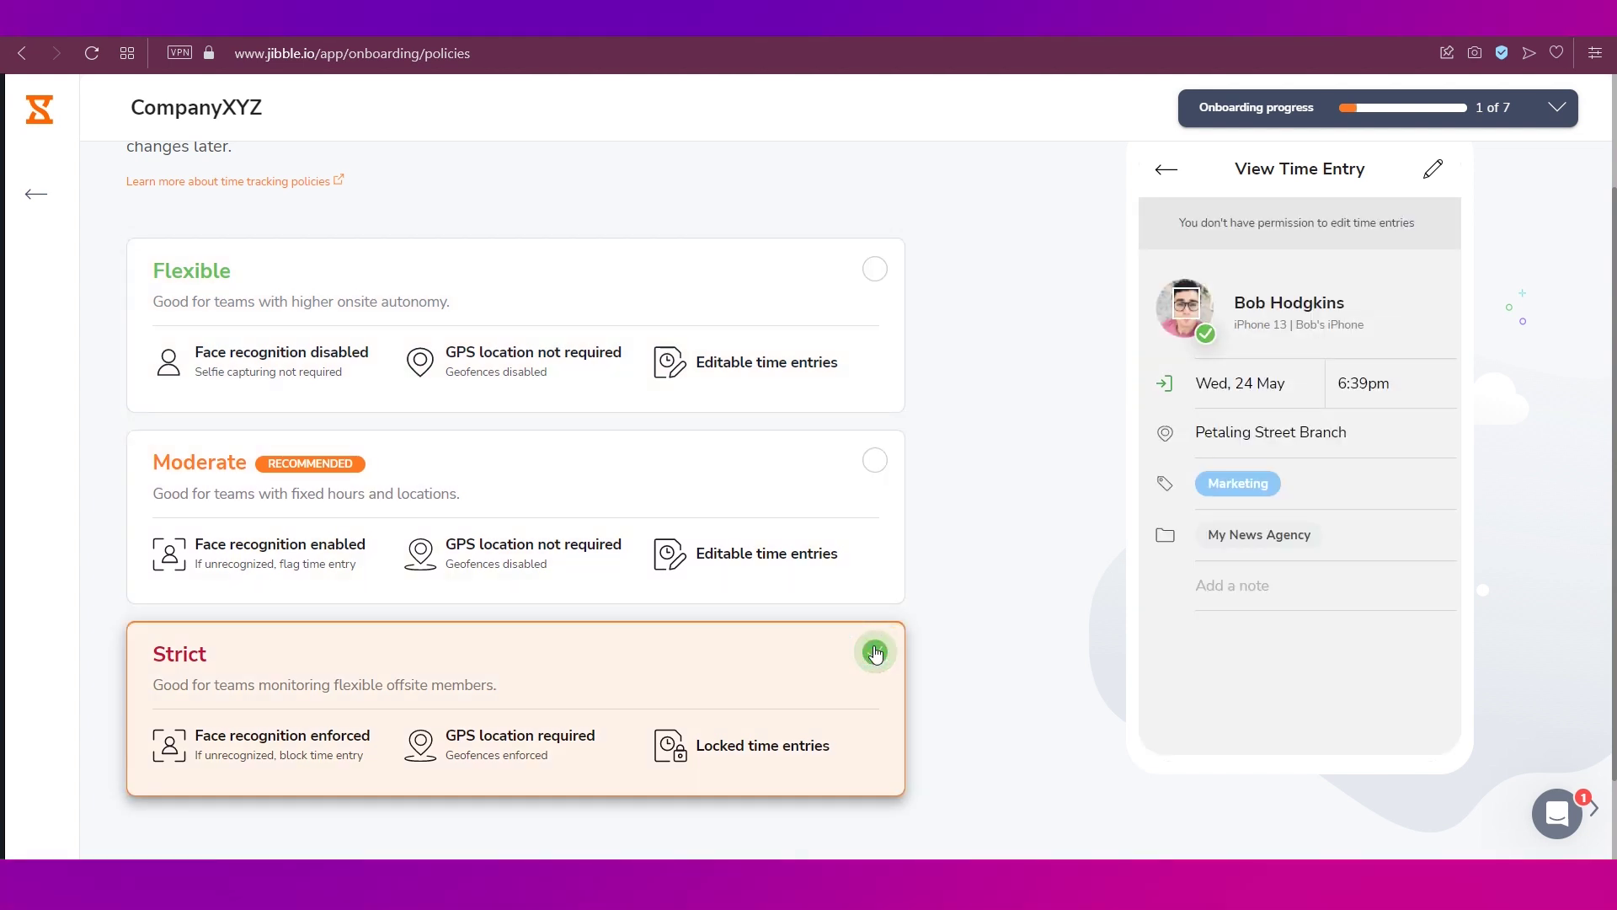
{"action": "left_click", "coordinate": [873, 463]}
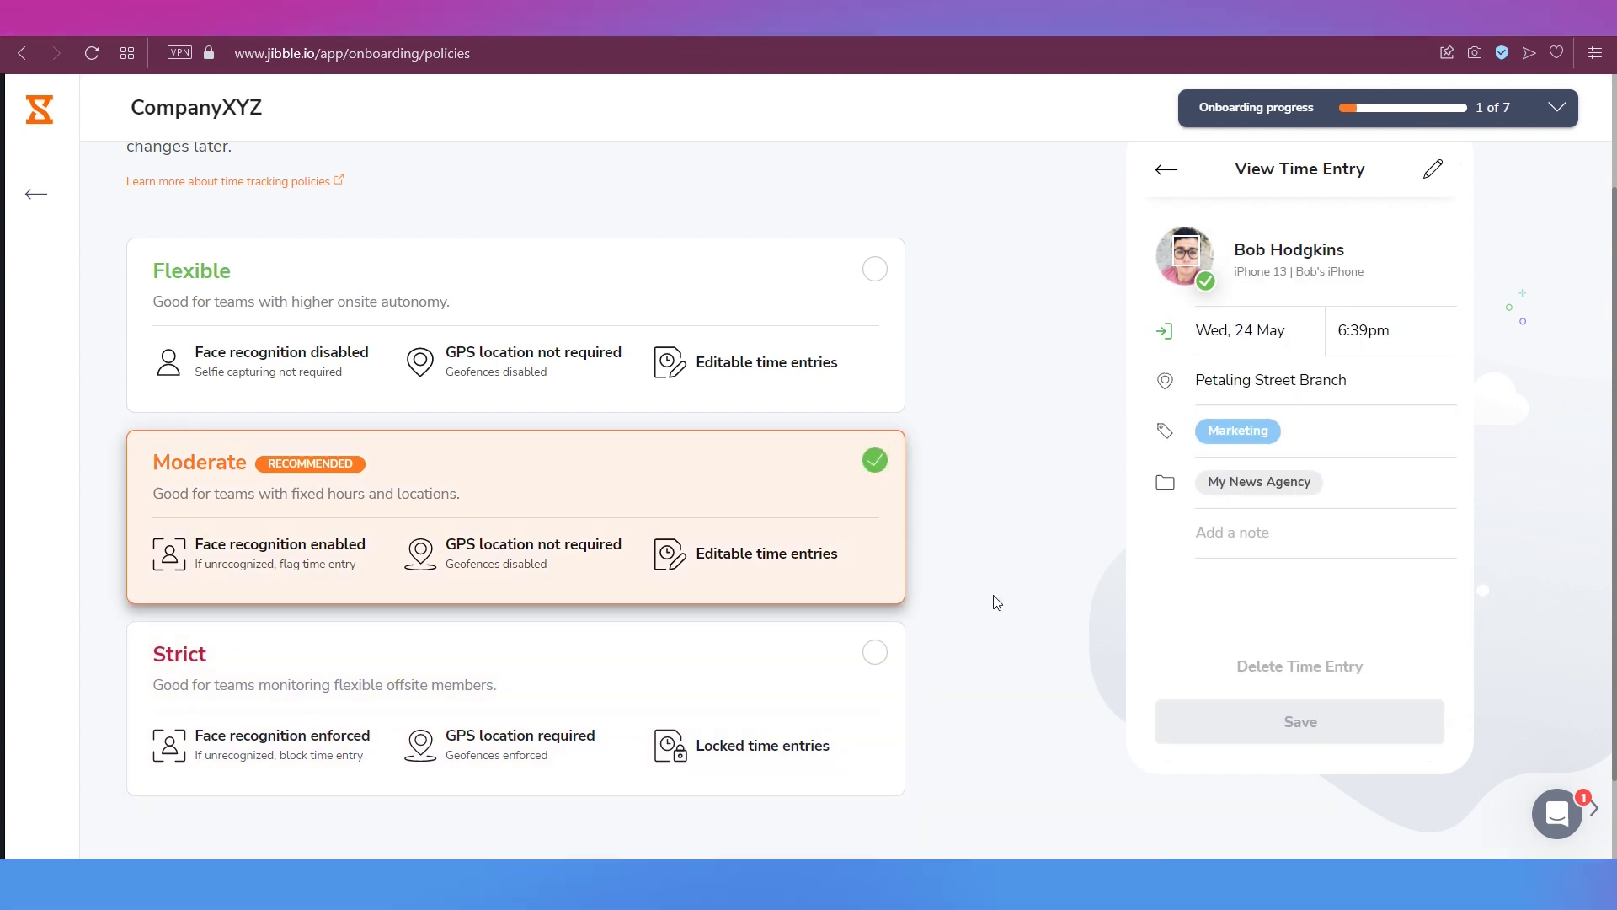
{"action": "scroll", "coordinate": [997, 602], "scroll_direction": "down", "scroll_amount": 1}
{"action": "scroll", "coordinate": [997, 602], "scroll_direction": "down", "scroll_amount": 1}
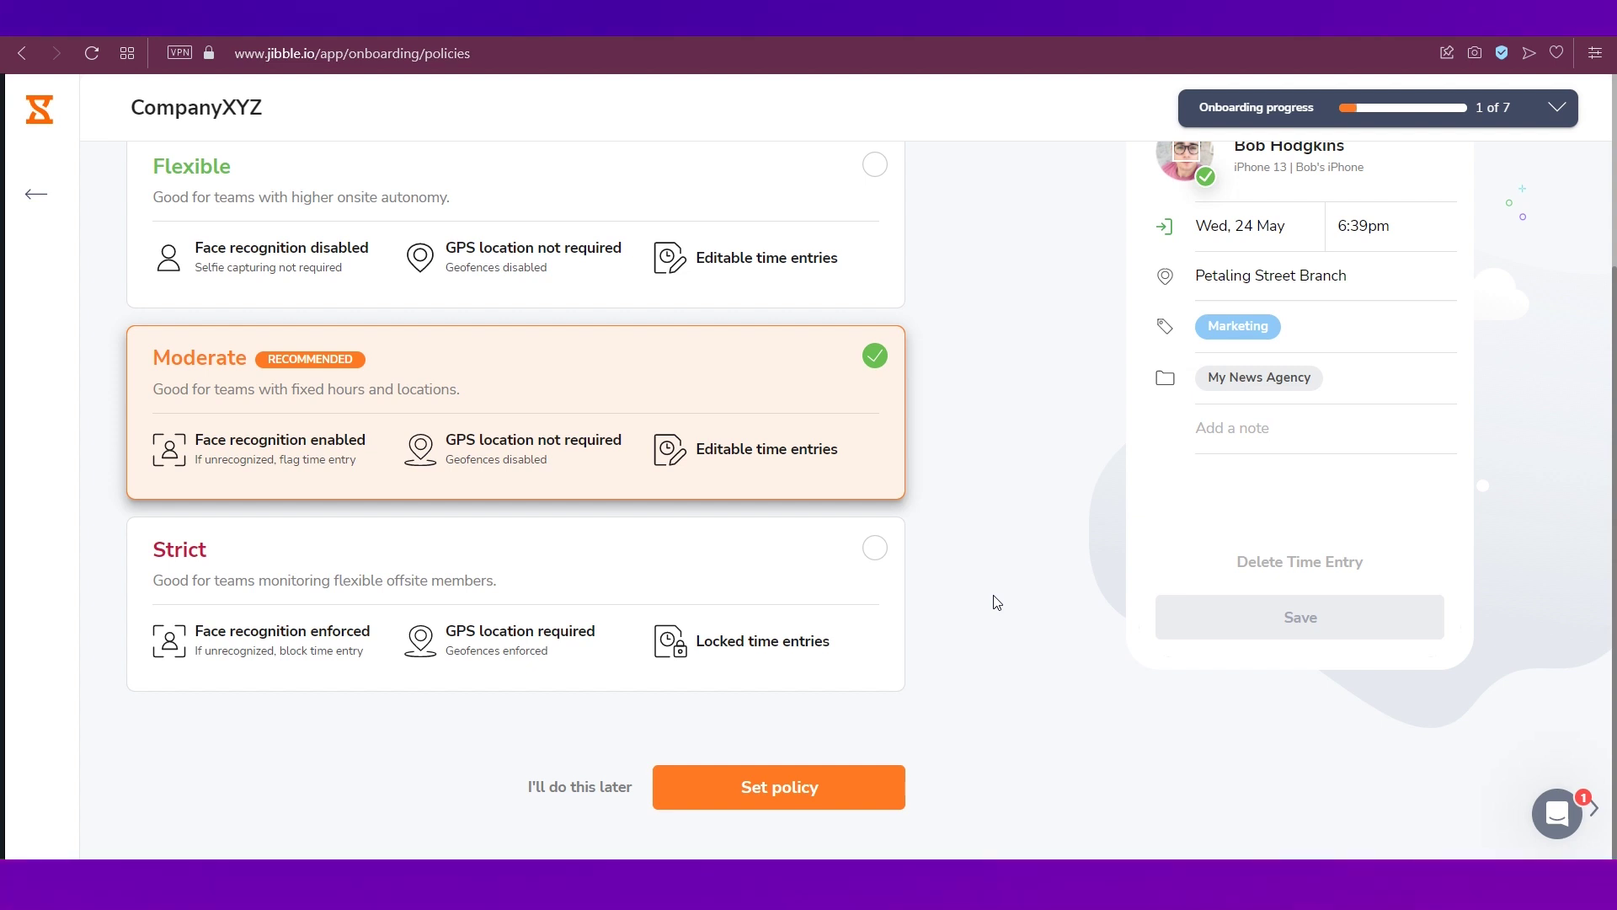
{"action": "left_click", "coordinate": [782, 796]}
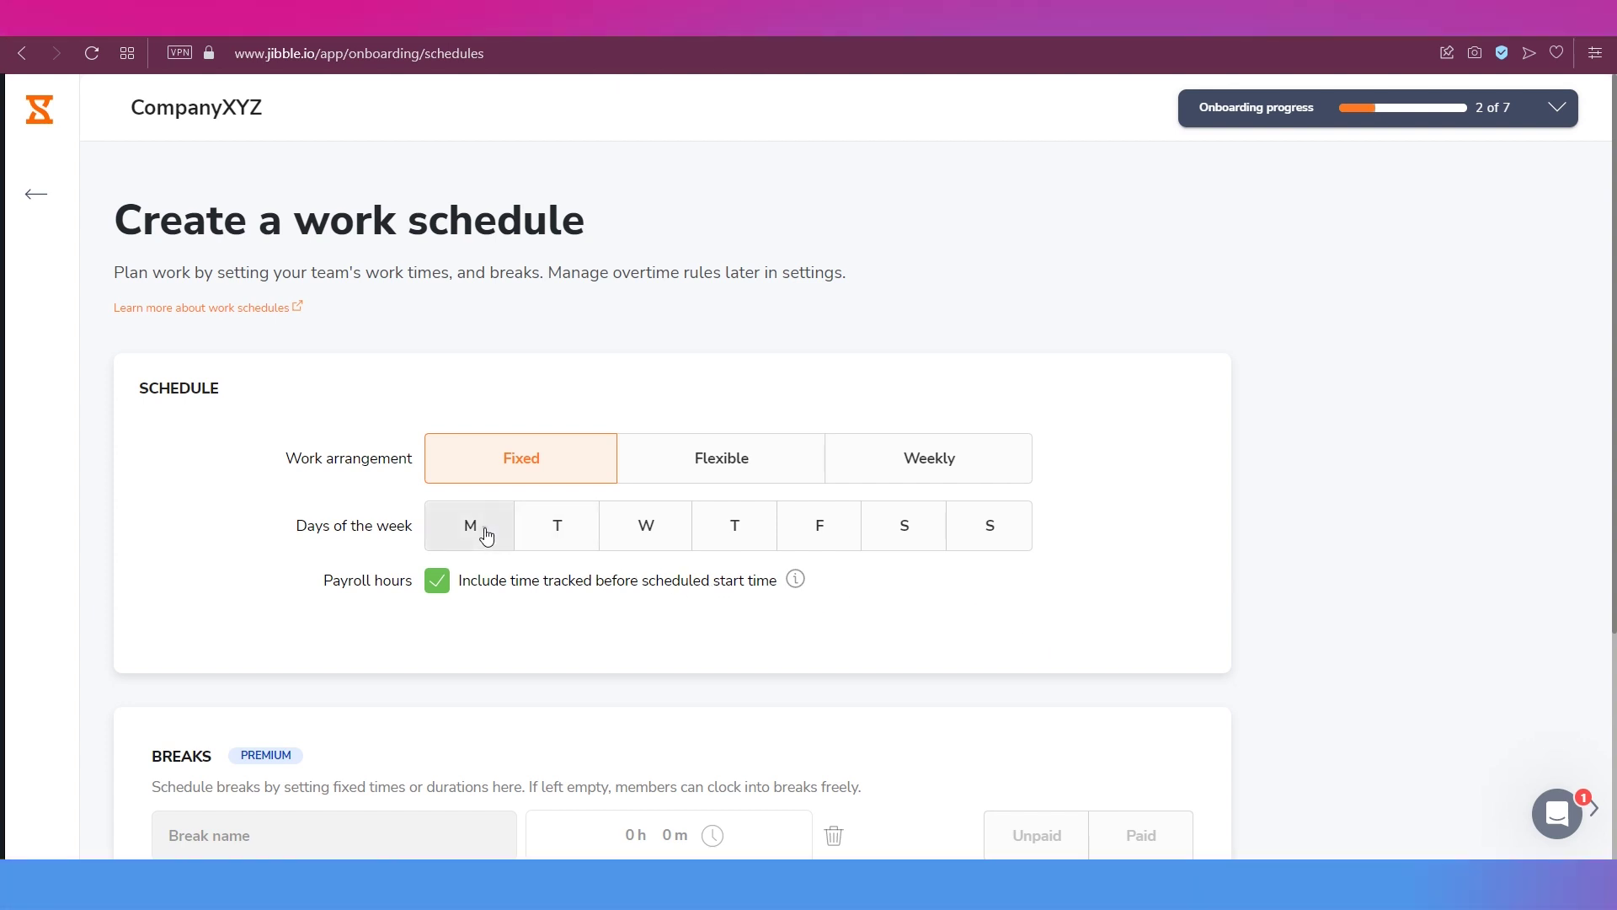
- Make Monday through Friday the working days of the fixed schedule
{"action": "left_click", "coordinate": [551, 528]}
{"action": "left_click", "coordinate": [616, 533]}
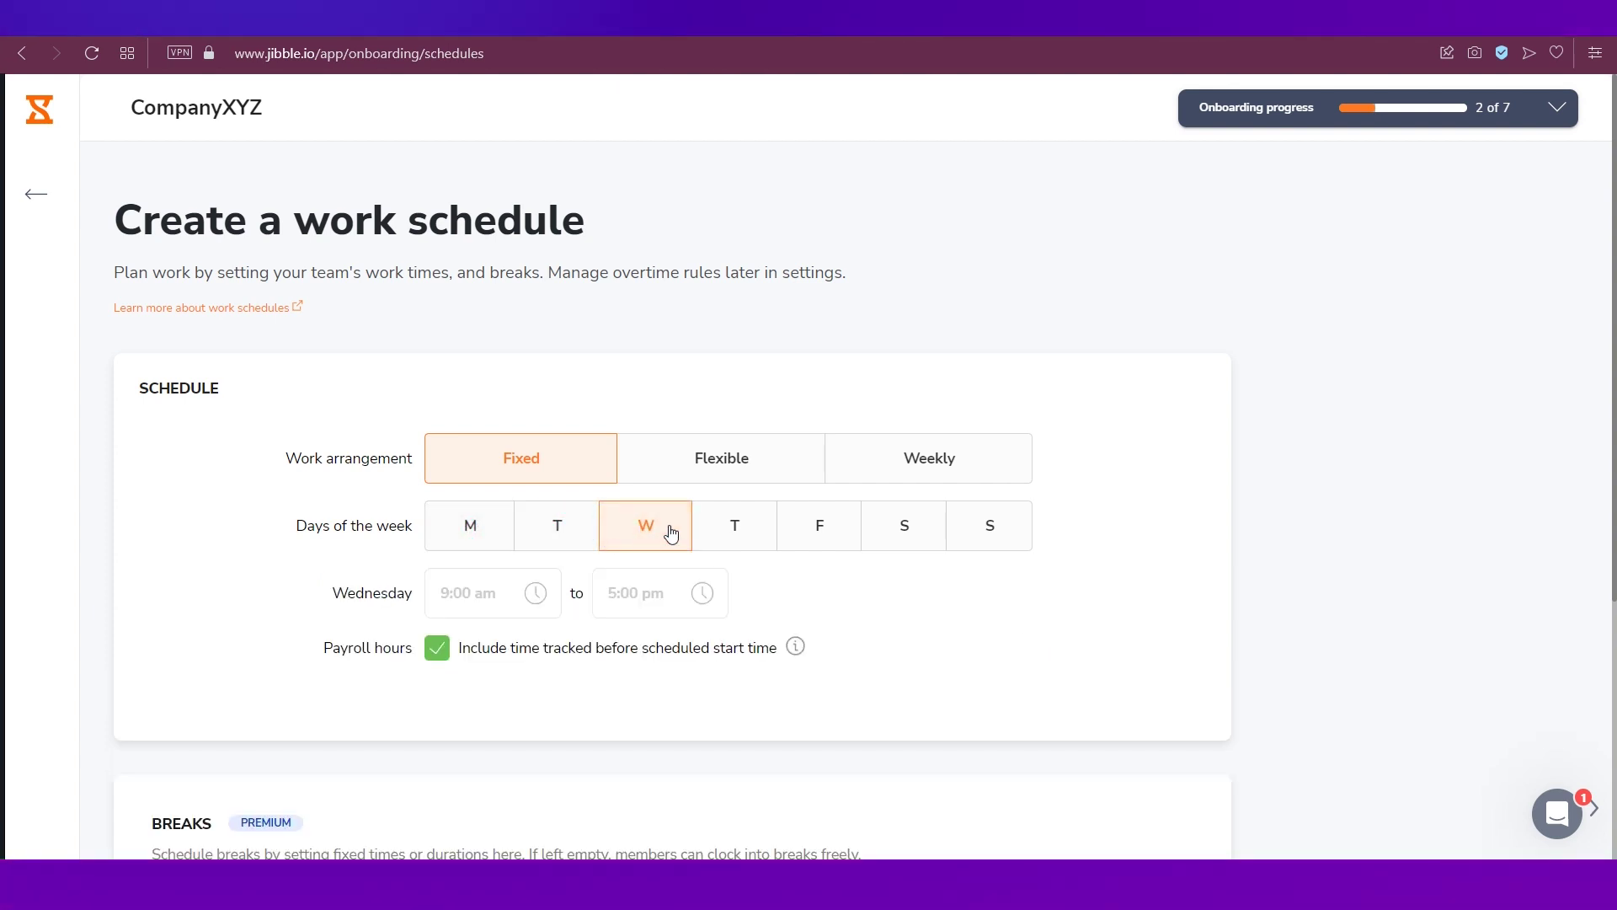
{"action": "left_click", "coordinate": [820, 526]}
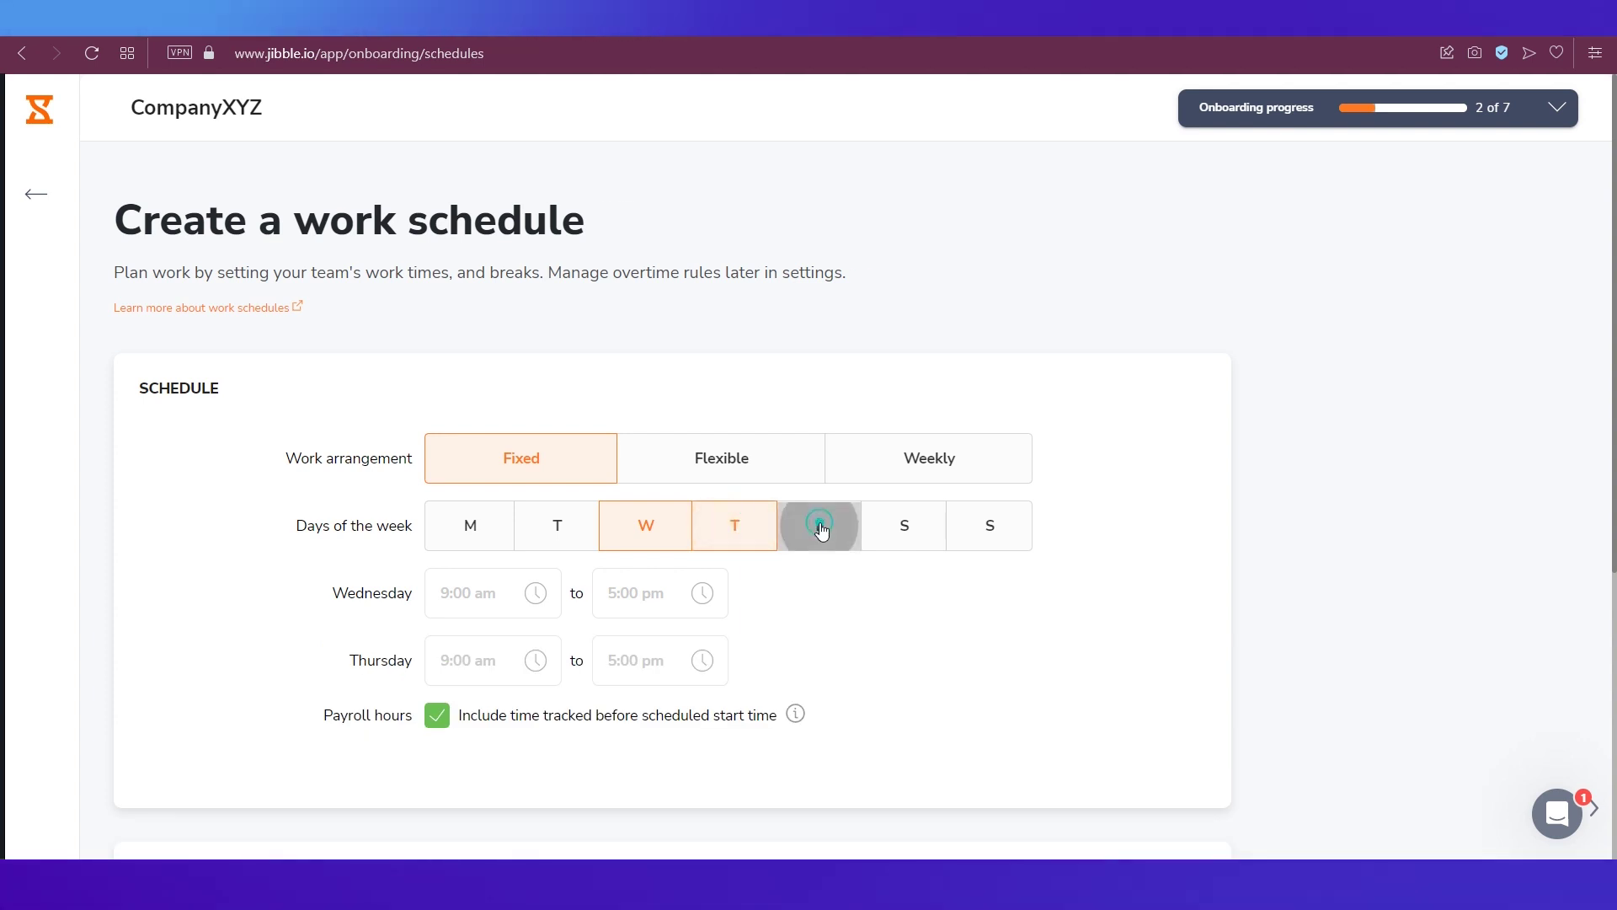
{"action": "left_click", "coordinate": [558, 543]}
{"action": "left_click", "coordinate": [479, 545]}
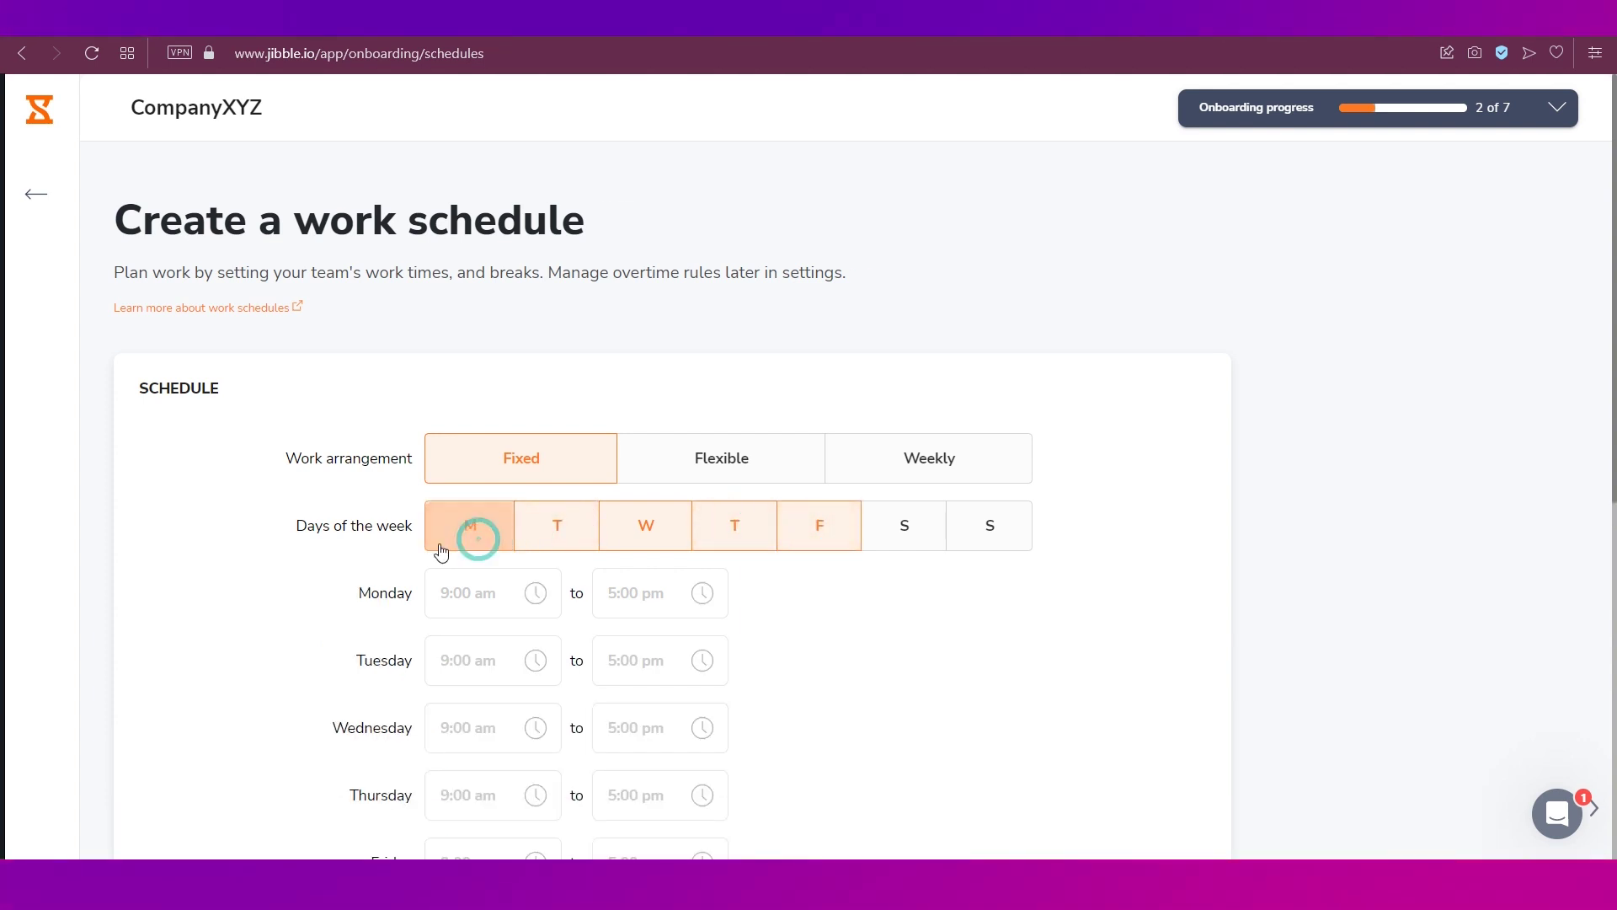
- Keep the 9:00 am to 5:00 pm hours and save the work schedule
{"action": "scroll", "coordinate": [334, 616], "scroll_direction": "down", "scroll_amount": 3}
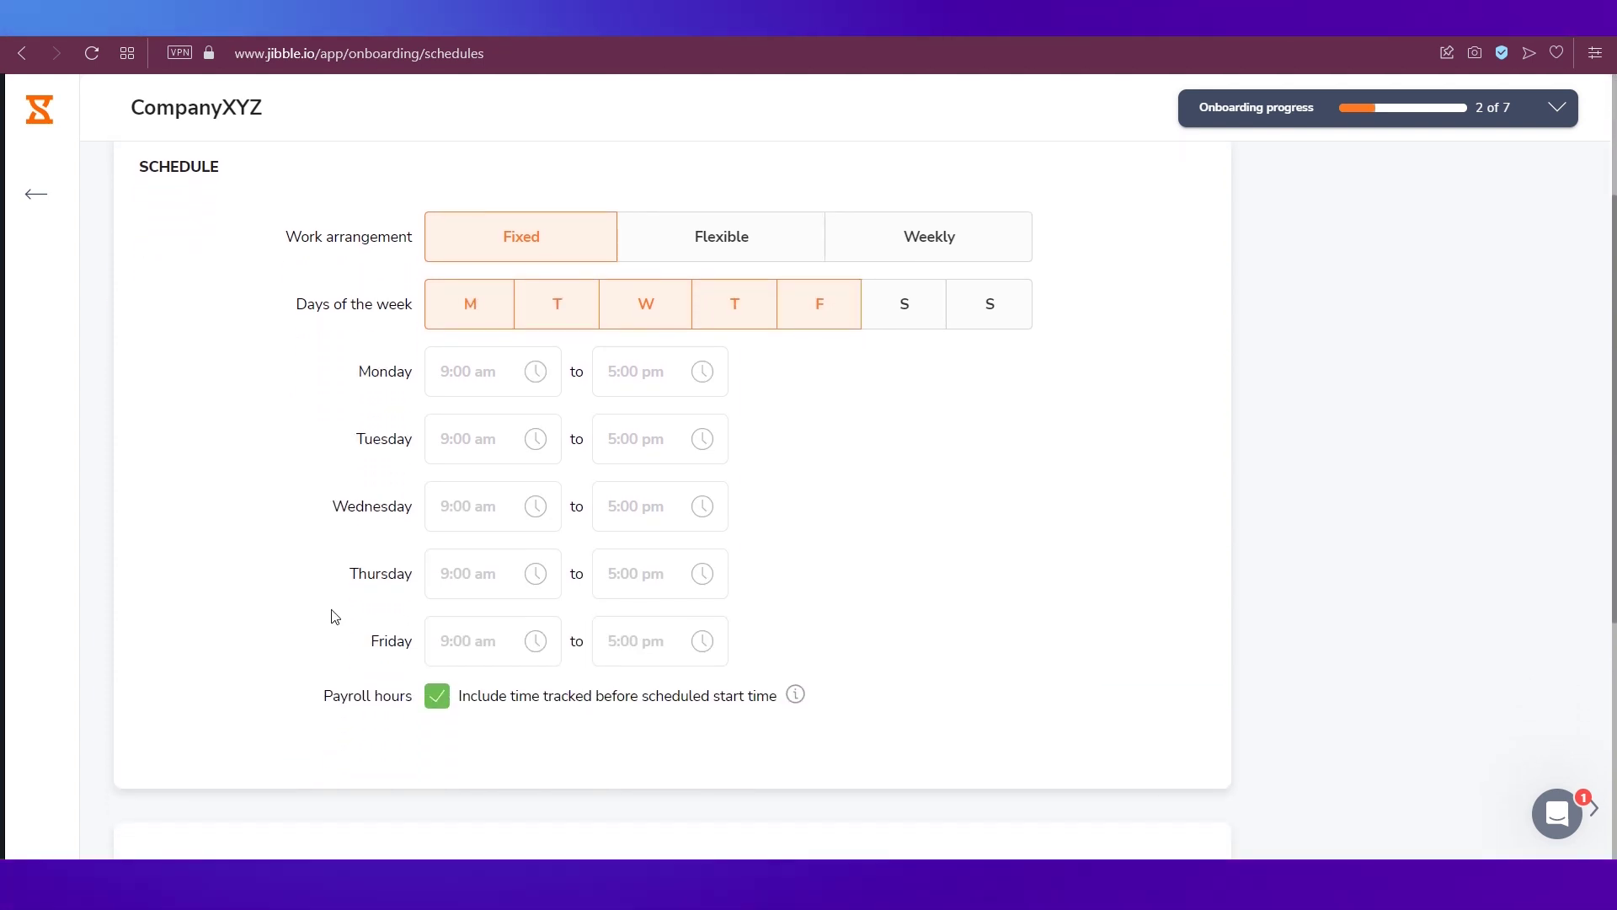
{"action": "left_click", "coordinate": [459, 371]}
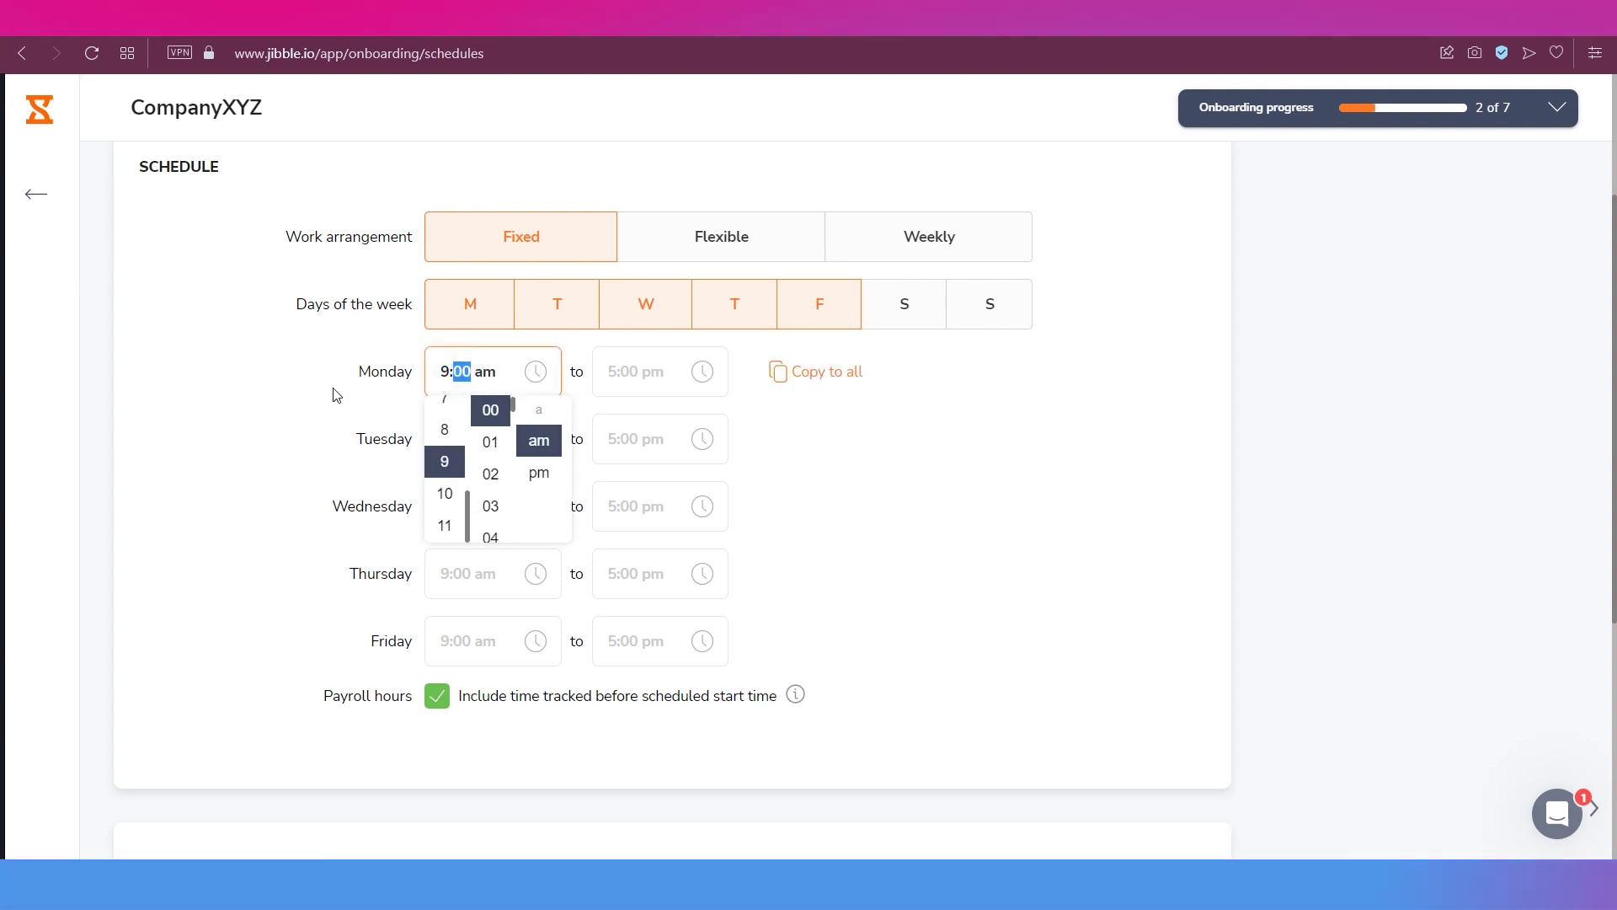
{"action": "left_click", "coordinate": [333, 387]}
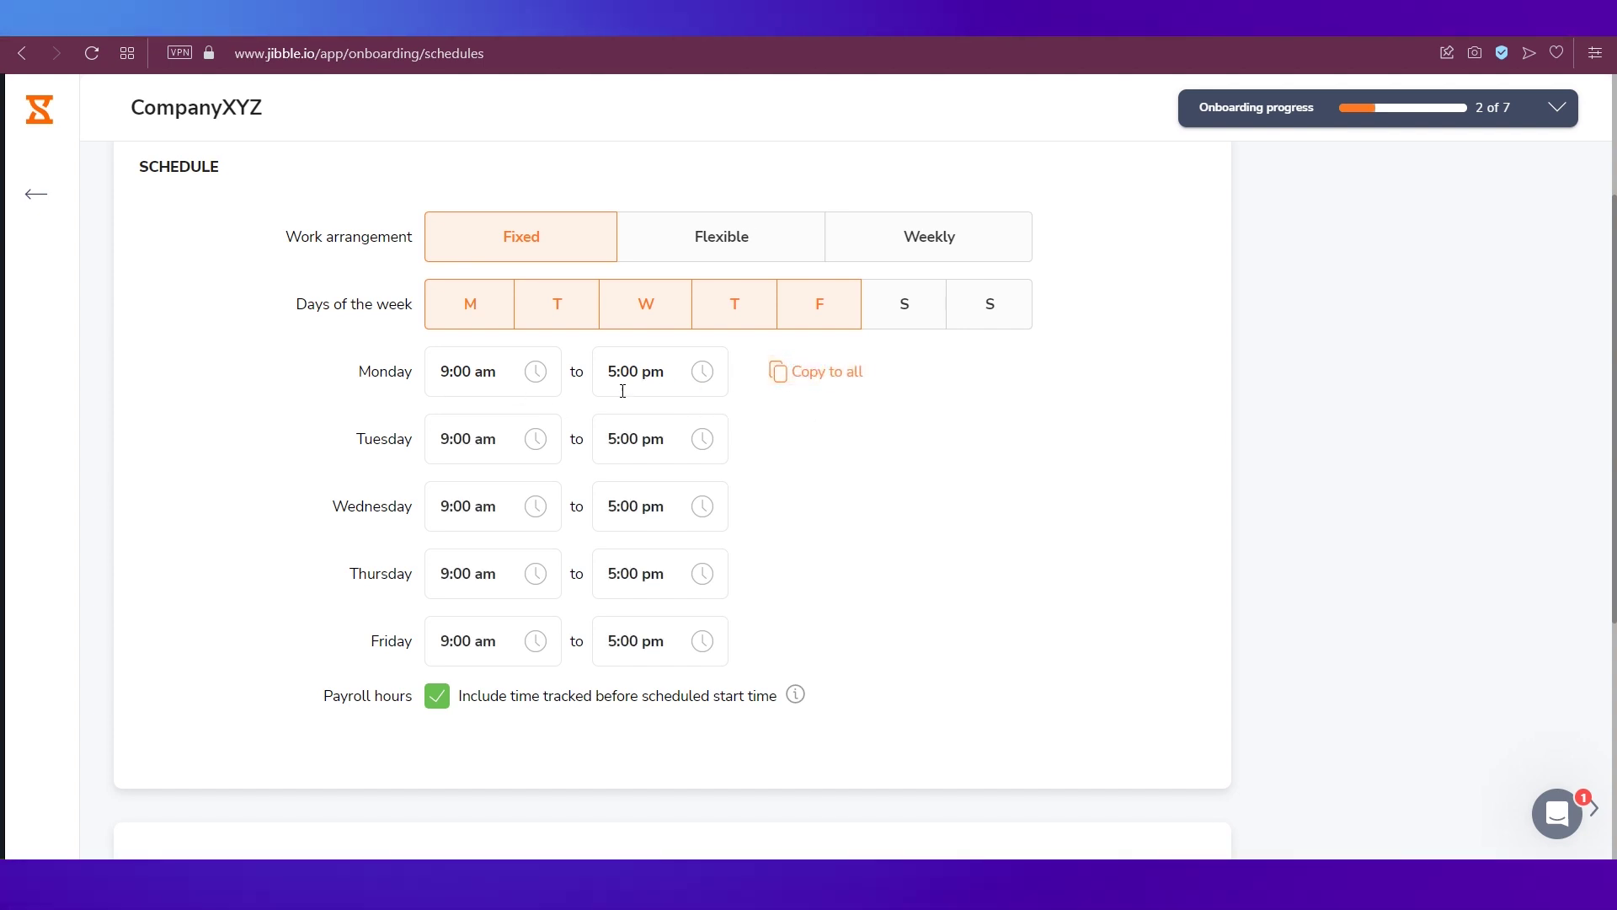
{"action": "scroll", "coordinate": [233, 475], "scroll_direction": "down", "scroll_amount": 1}
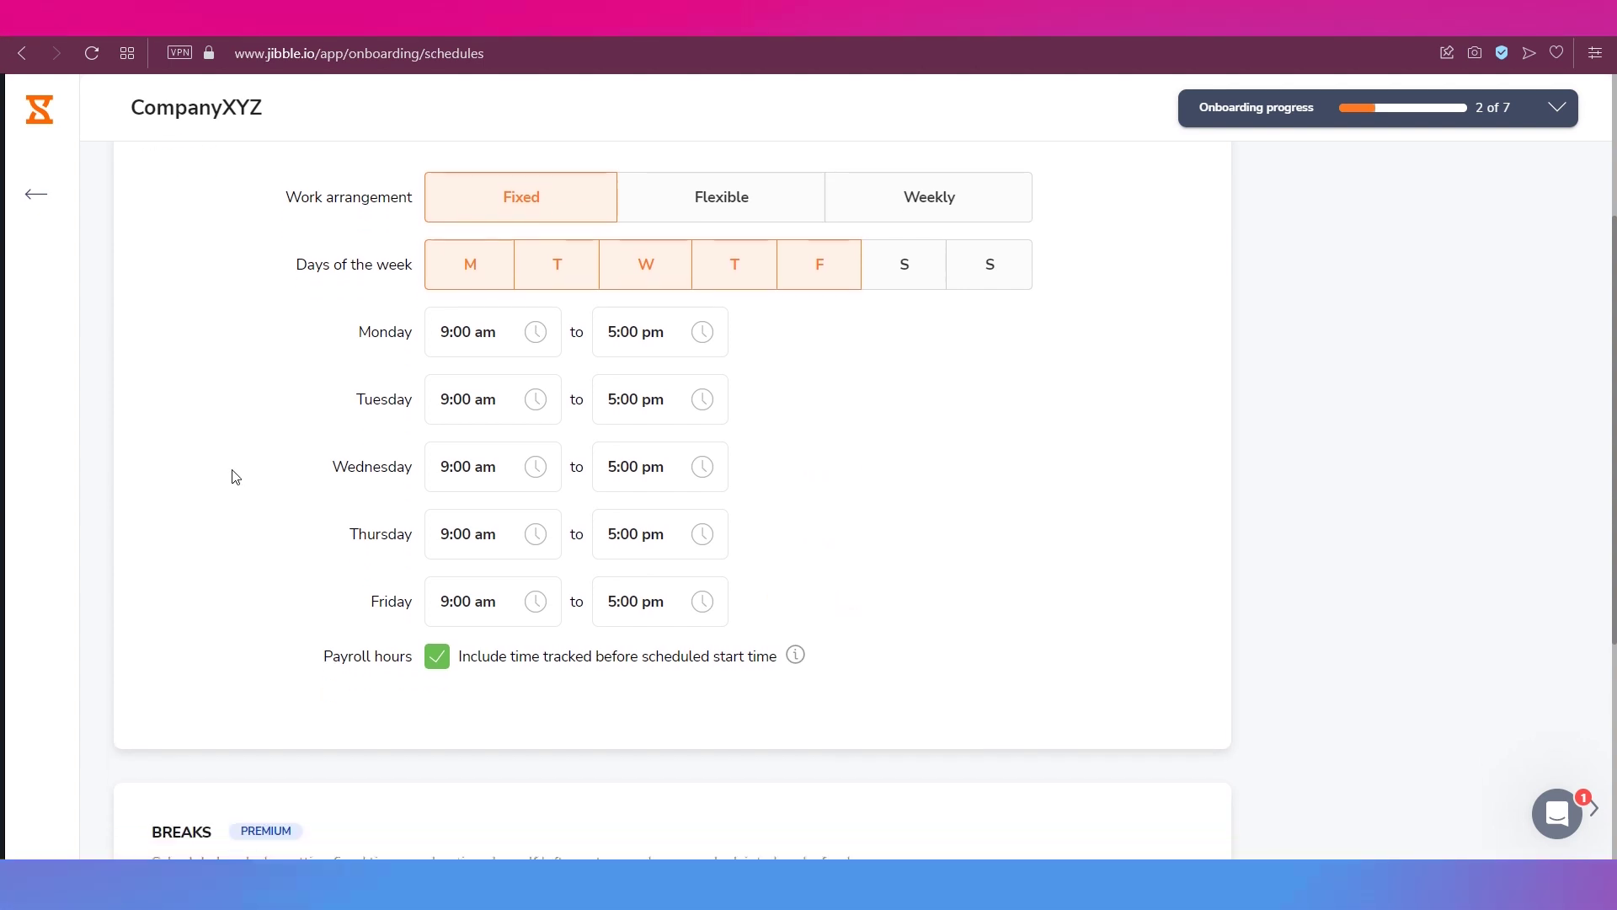
{"action": "scroll", "coordinate": [235, 477], "scroll_direction": "down", "scroll_amount": 4}
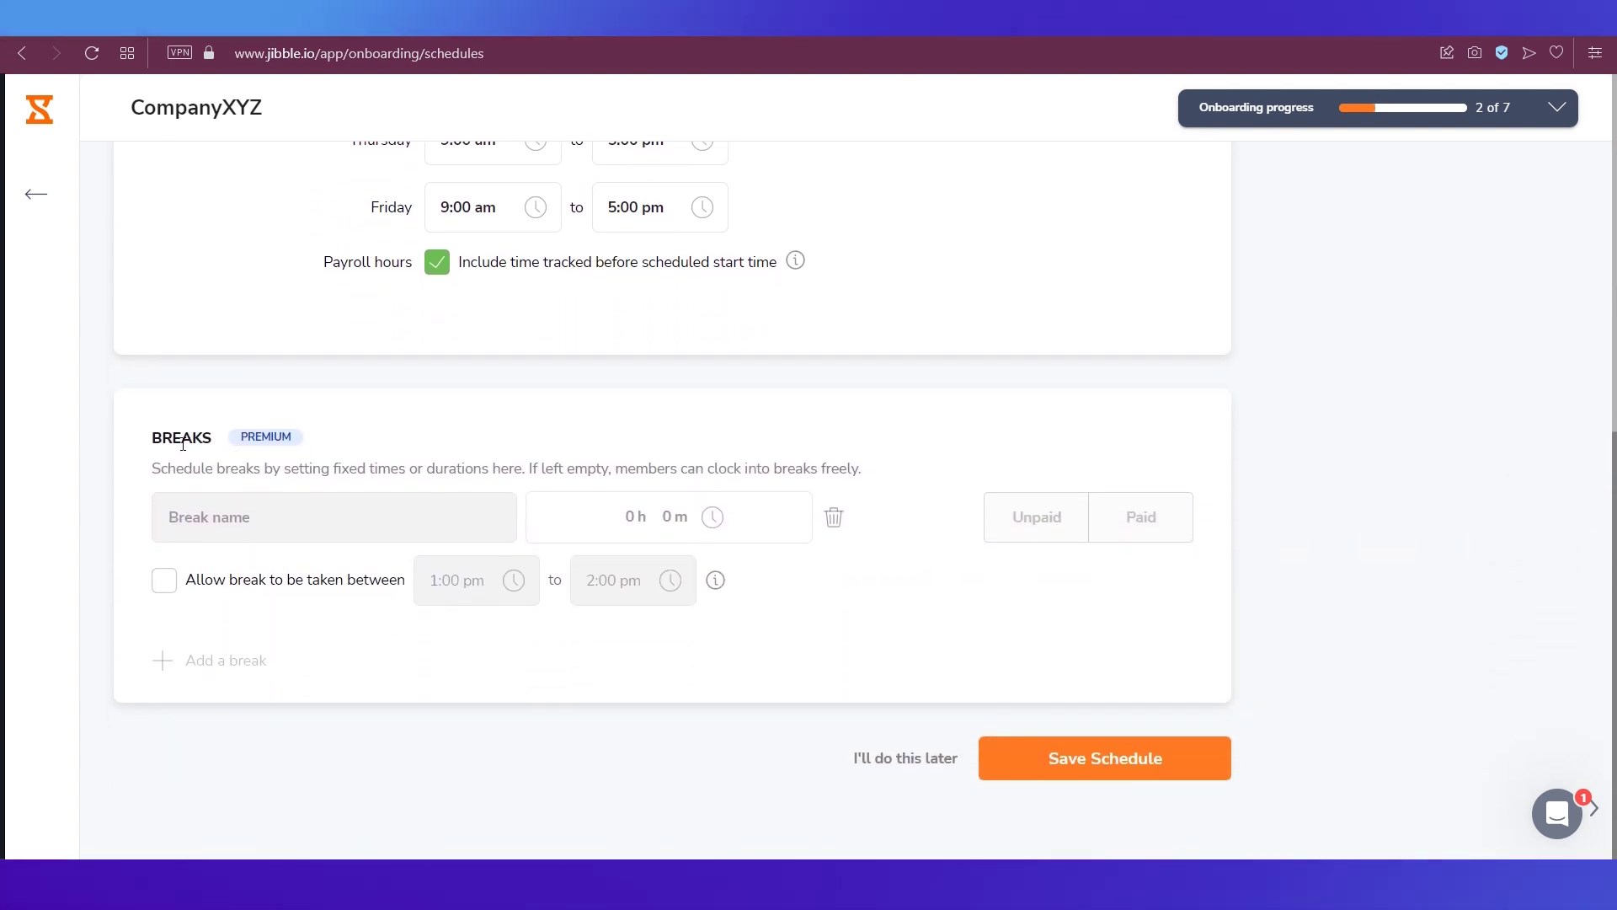
{"action": "mouse_move", "coordinate": [278, 445]}
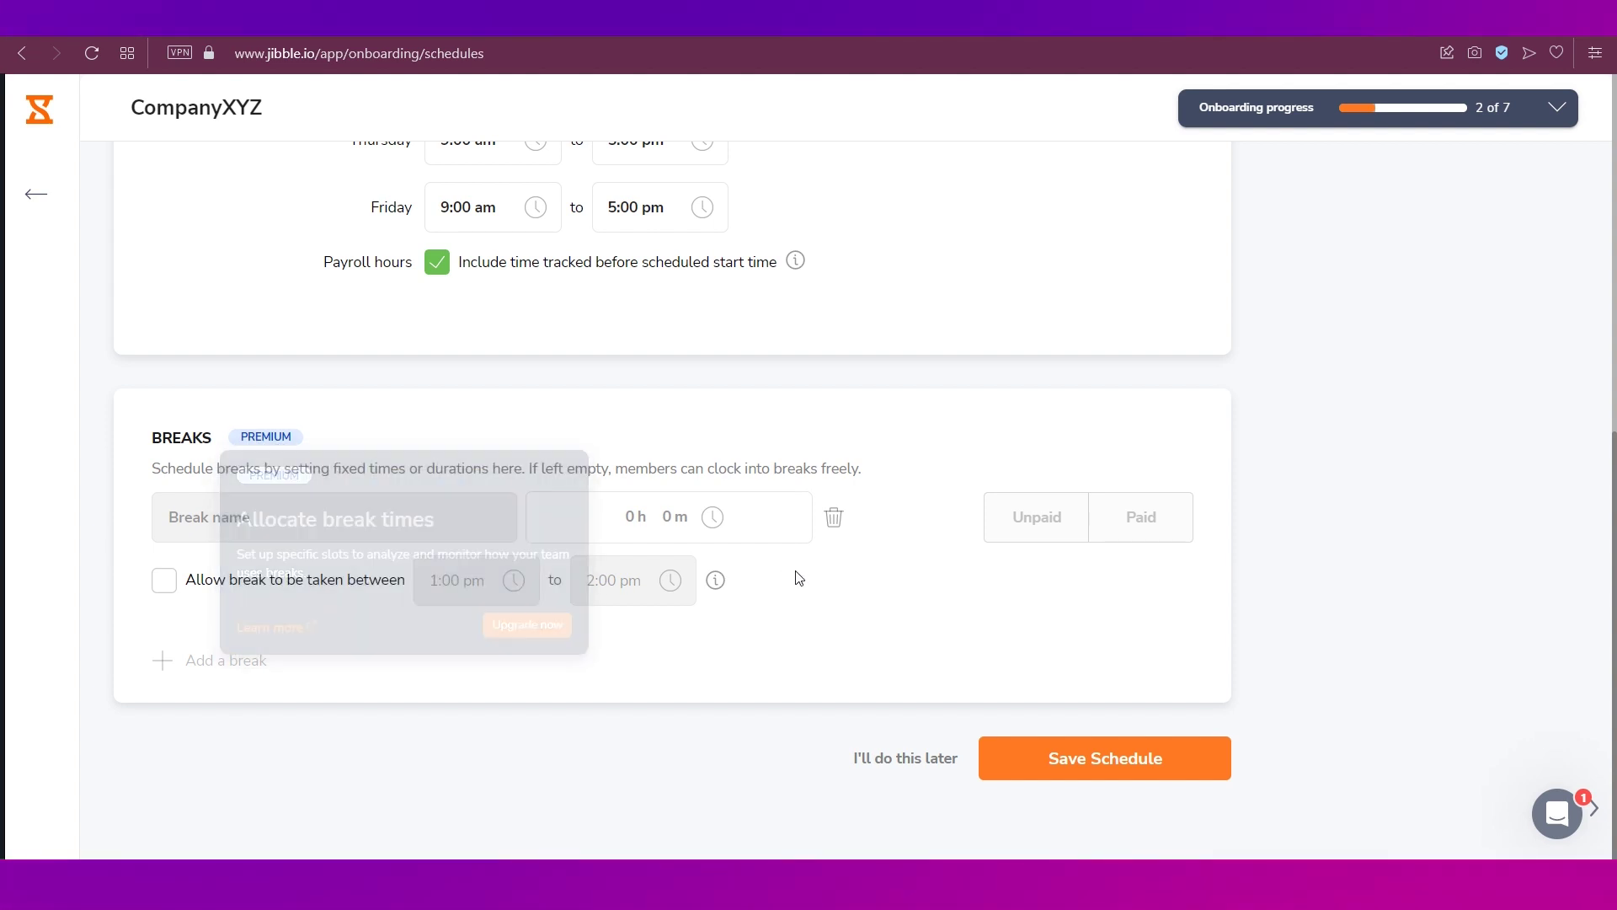
{"action": "left_click", "coordinate": [1032, 752]}
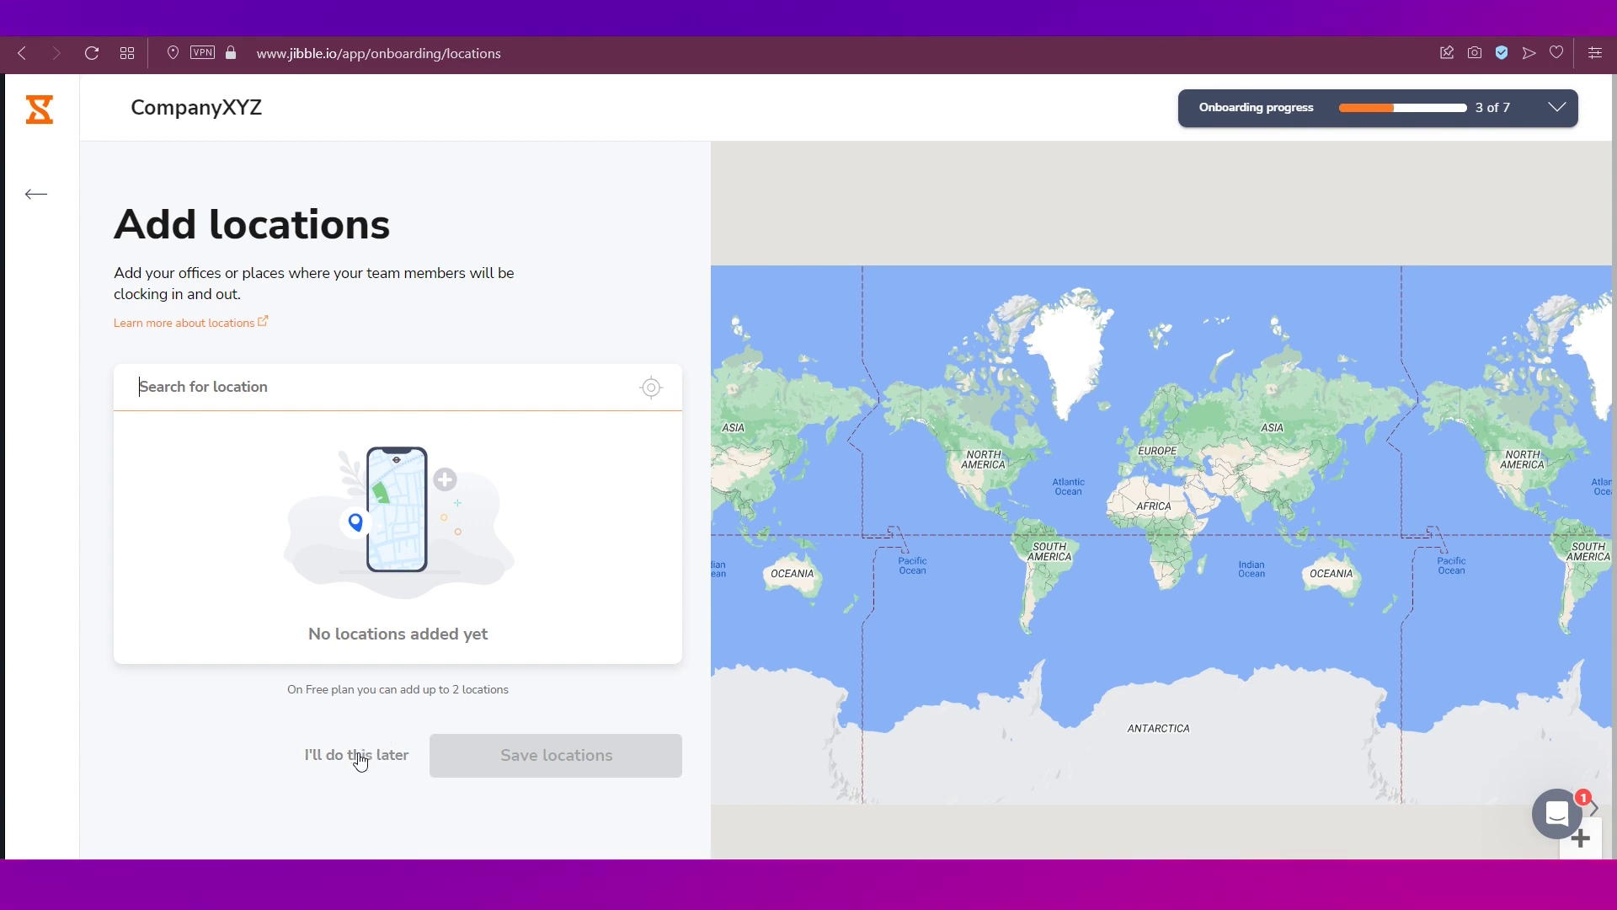
- Skip adding locations and save activities Task 1, Task 2 and Task 3
{"action": "left_click", "coordinate": [360, 758]}
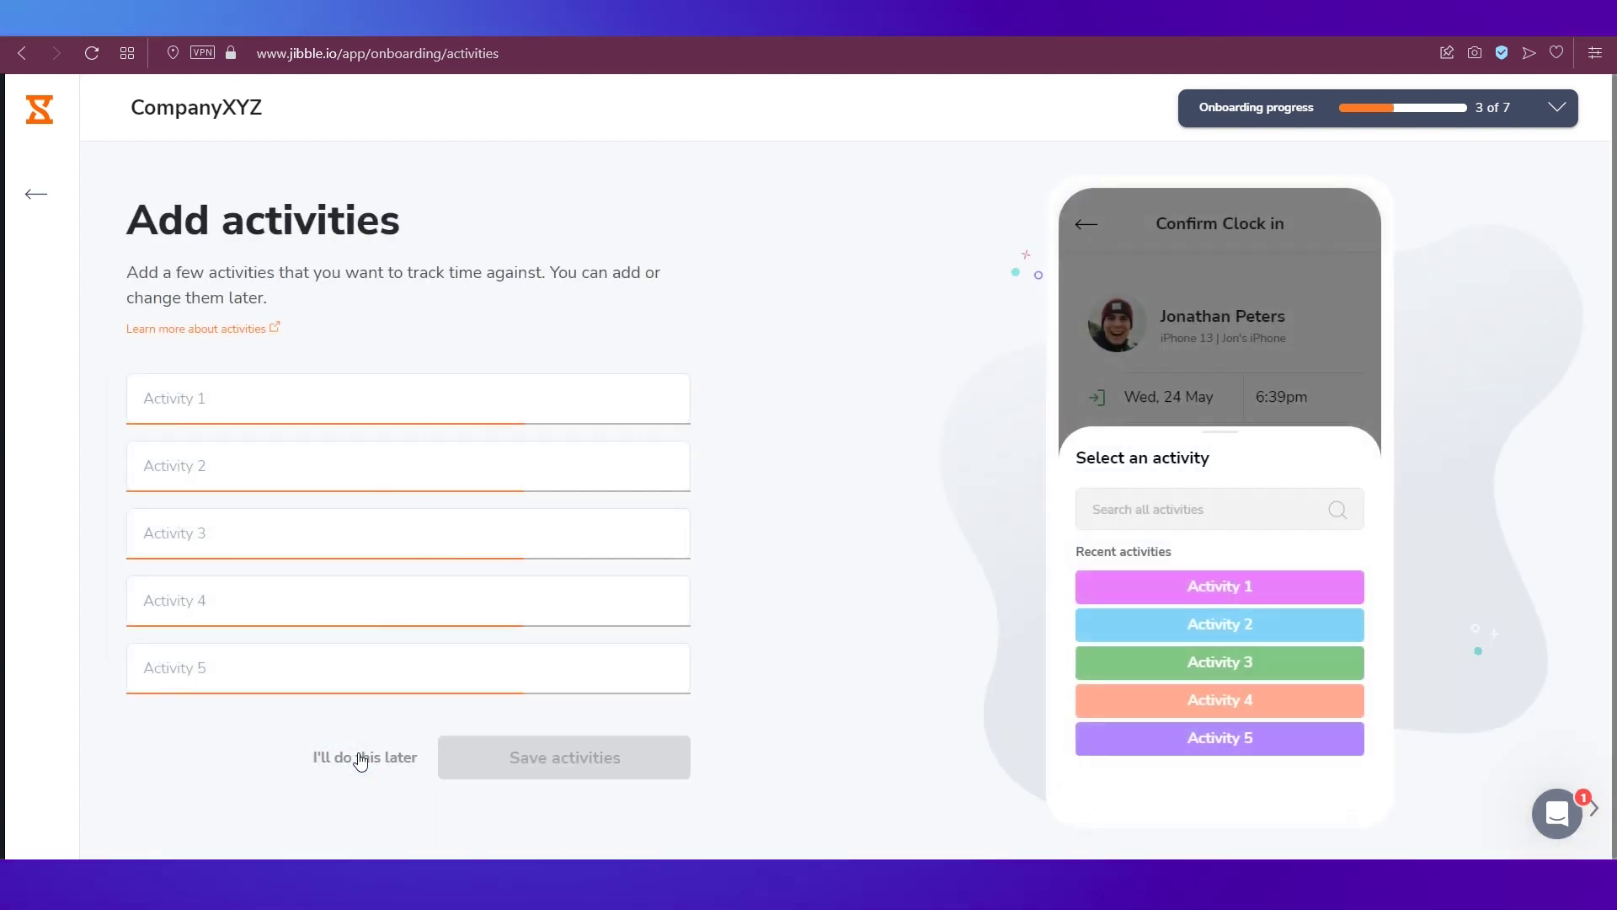
{"action": "left_click", "coordinate": [193, 404]}
{"action": "type", "text": "Ta"}
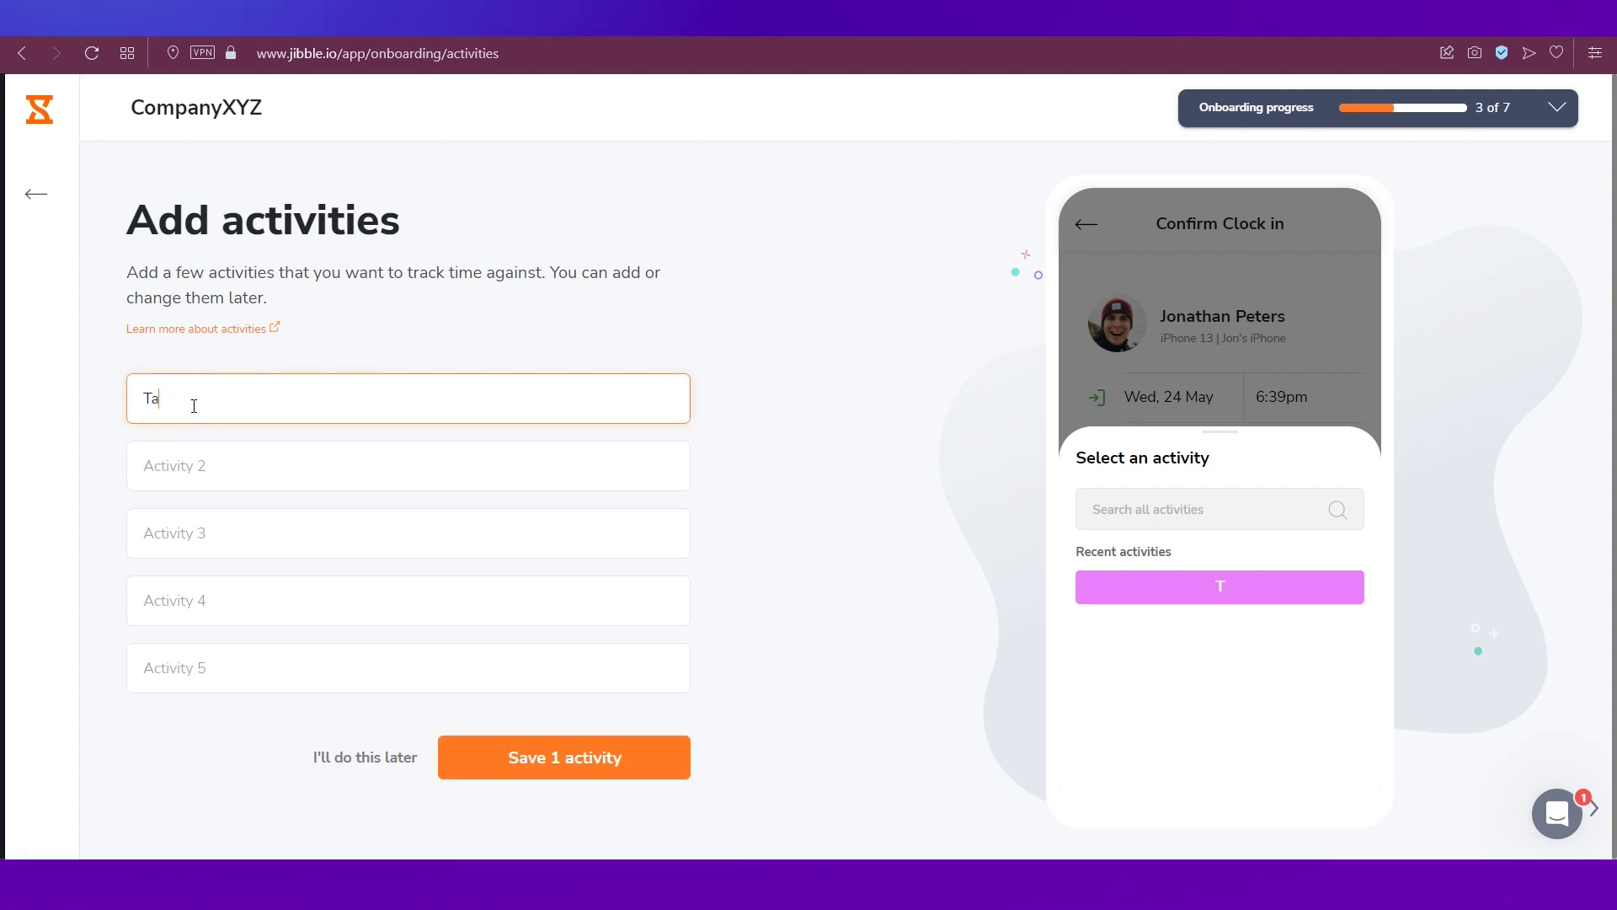
{"action": "type", "text": "sk 1"}
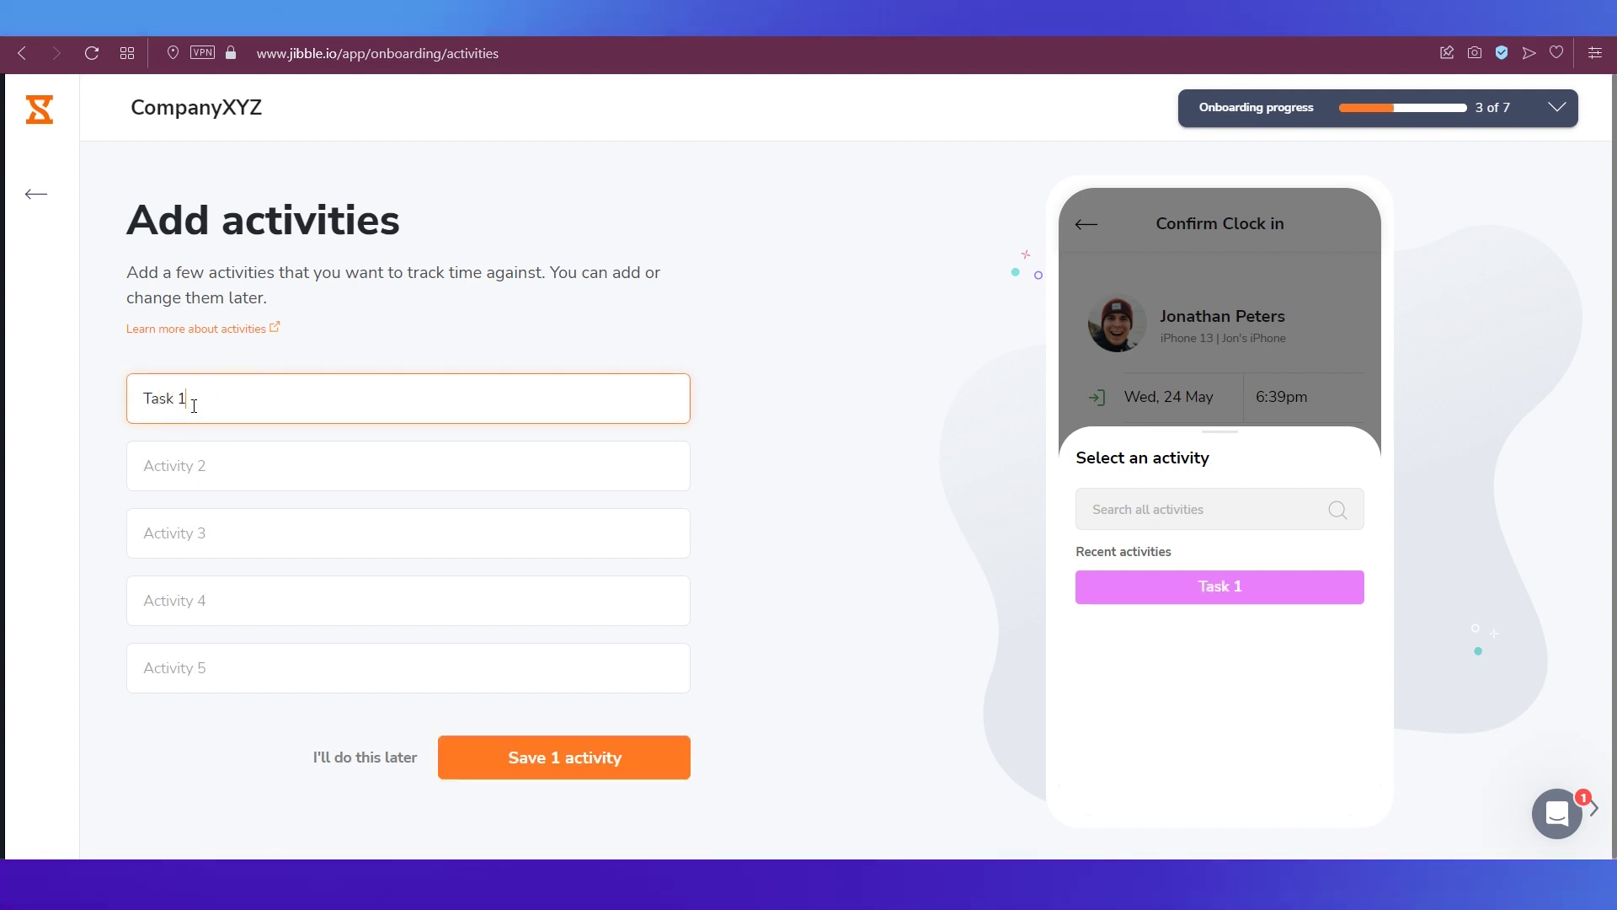
{"action": "key", "text": "Tab"}
{"action": "type", "text": "Task"}
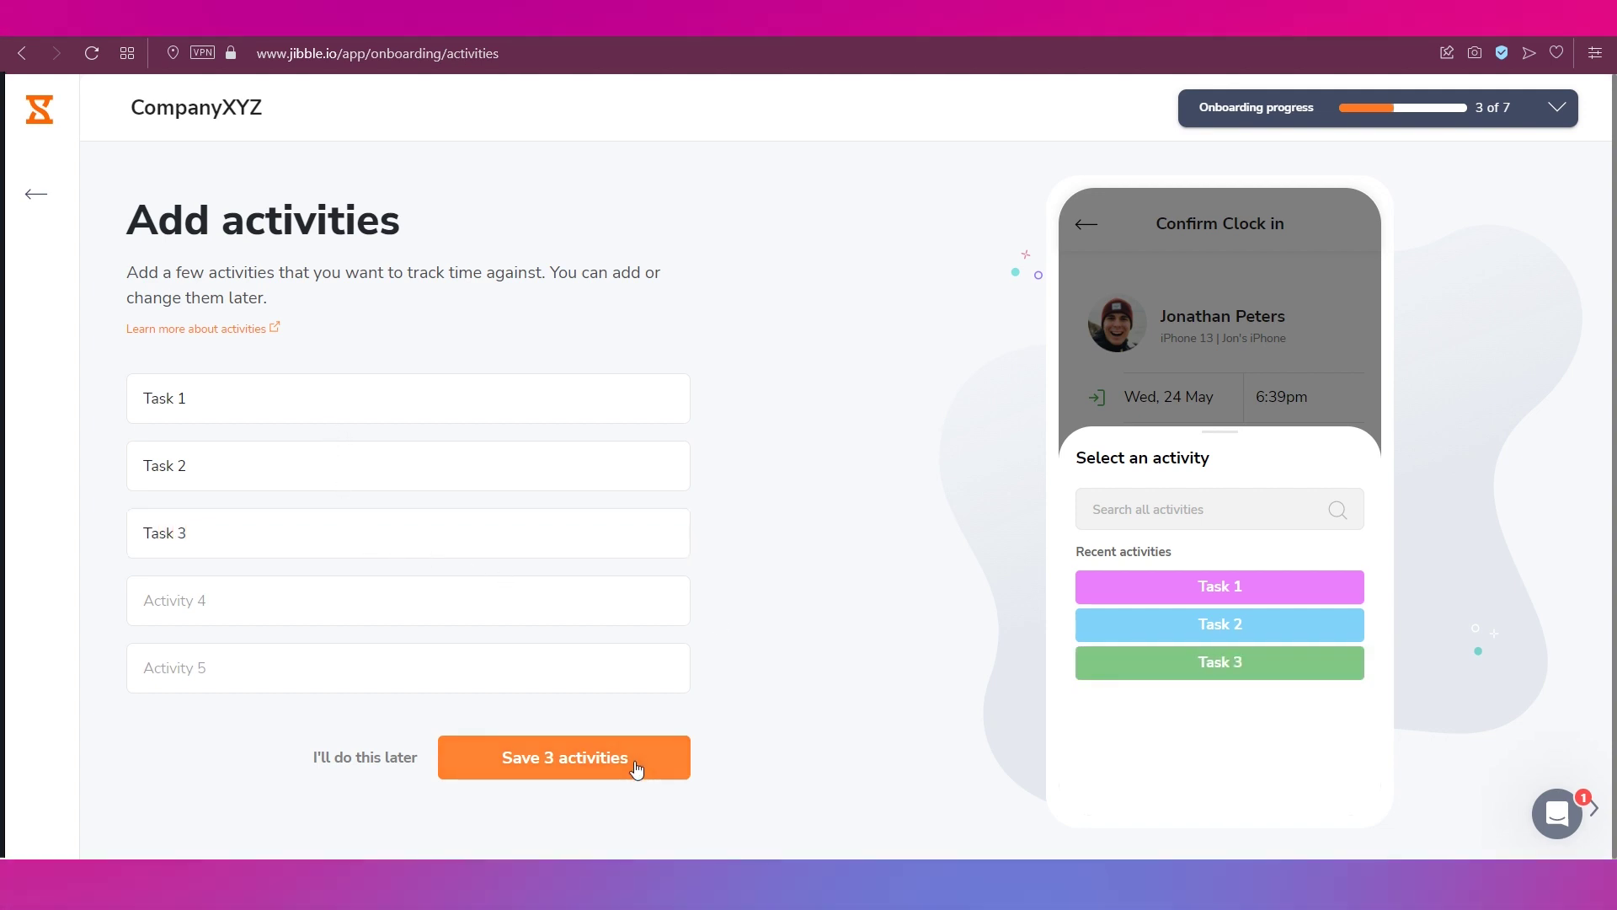
{"action": "left_click", "coordinate": [634, 761]}
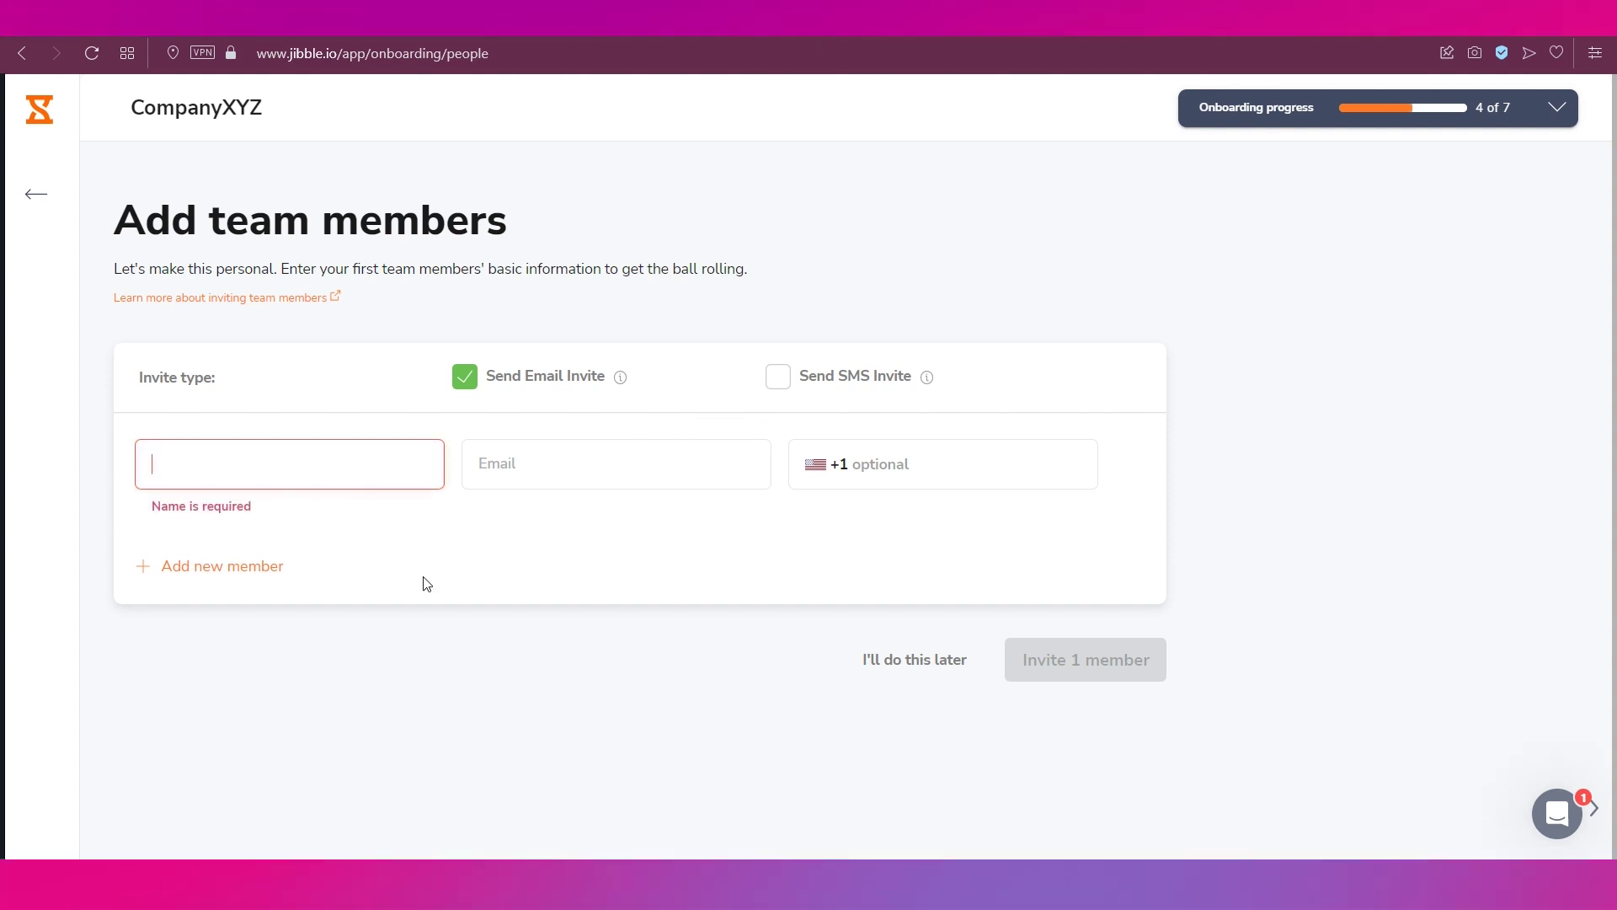
- Enter two team members' names and e-mail addresses and send both invitations
{"action": "type", "text": "Qepul"}
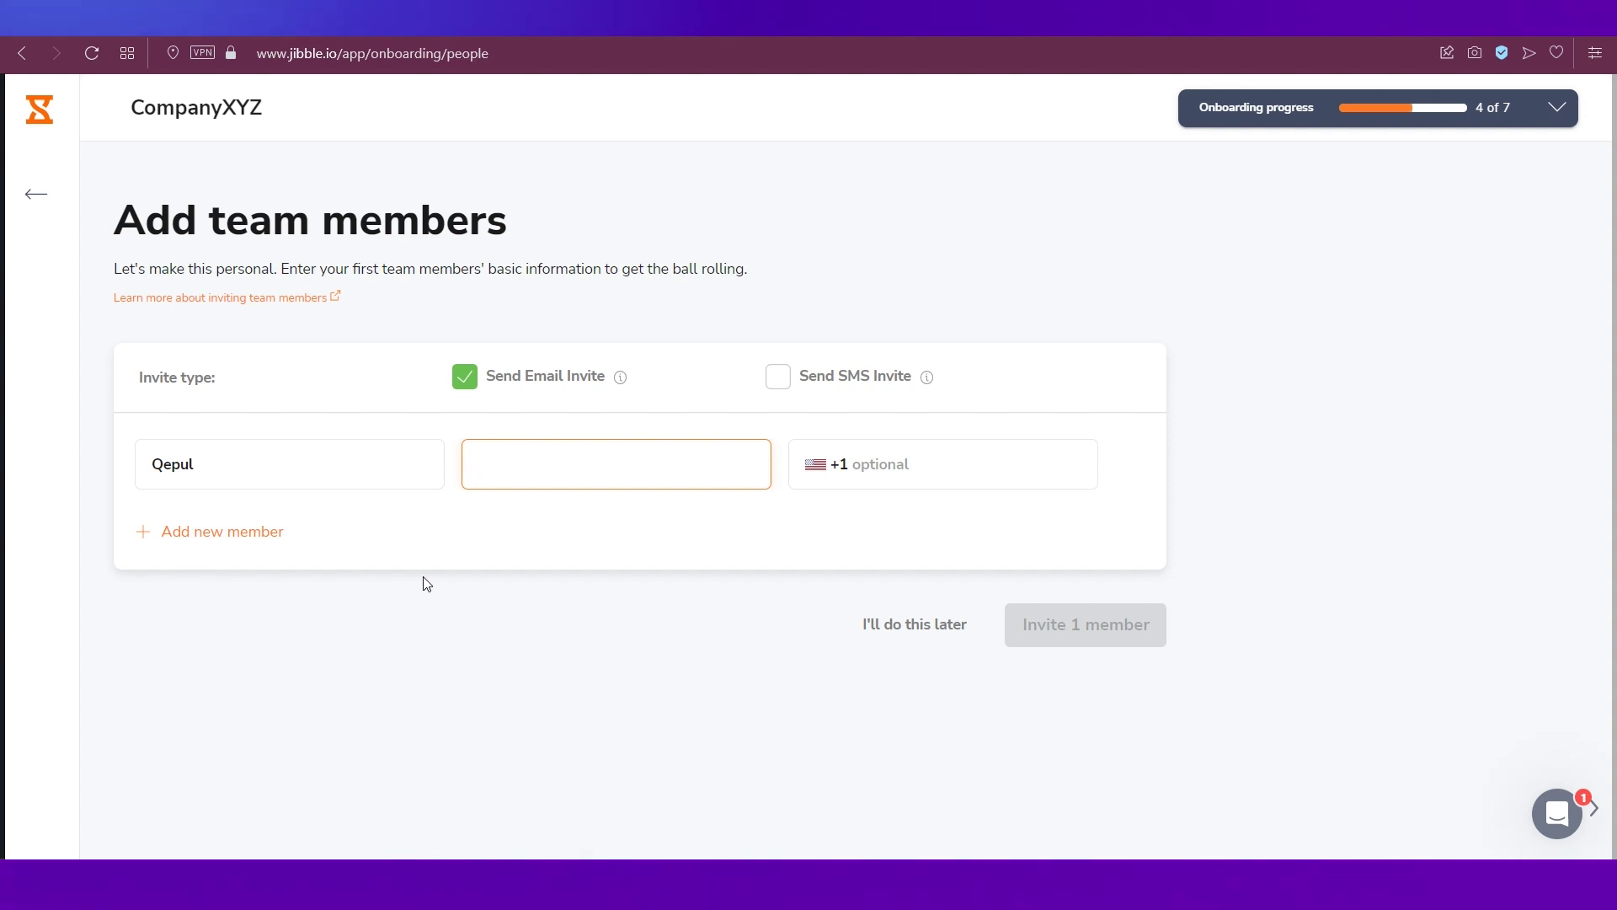
{"action": "left_click", "coordinate": [254, 543]}
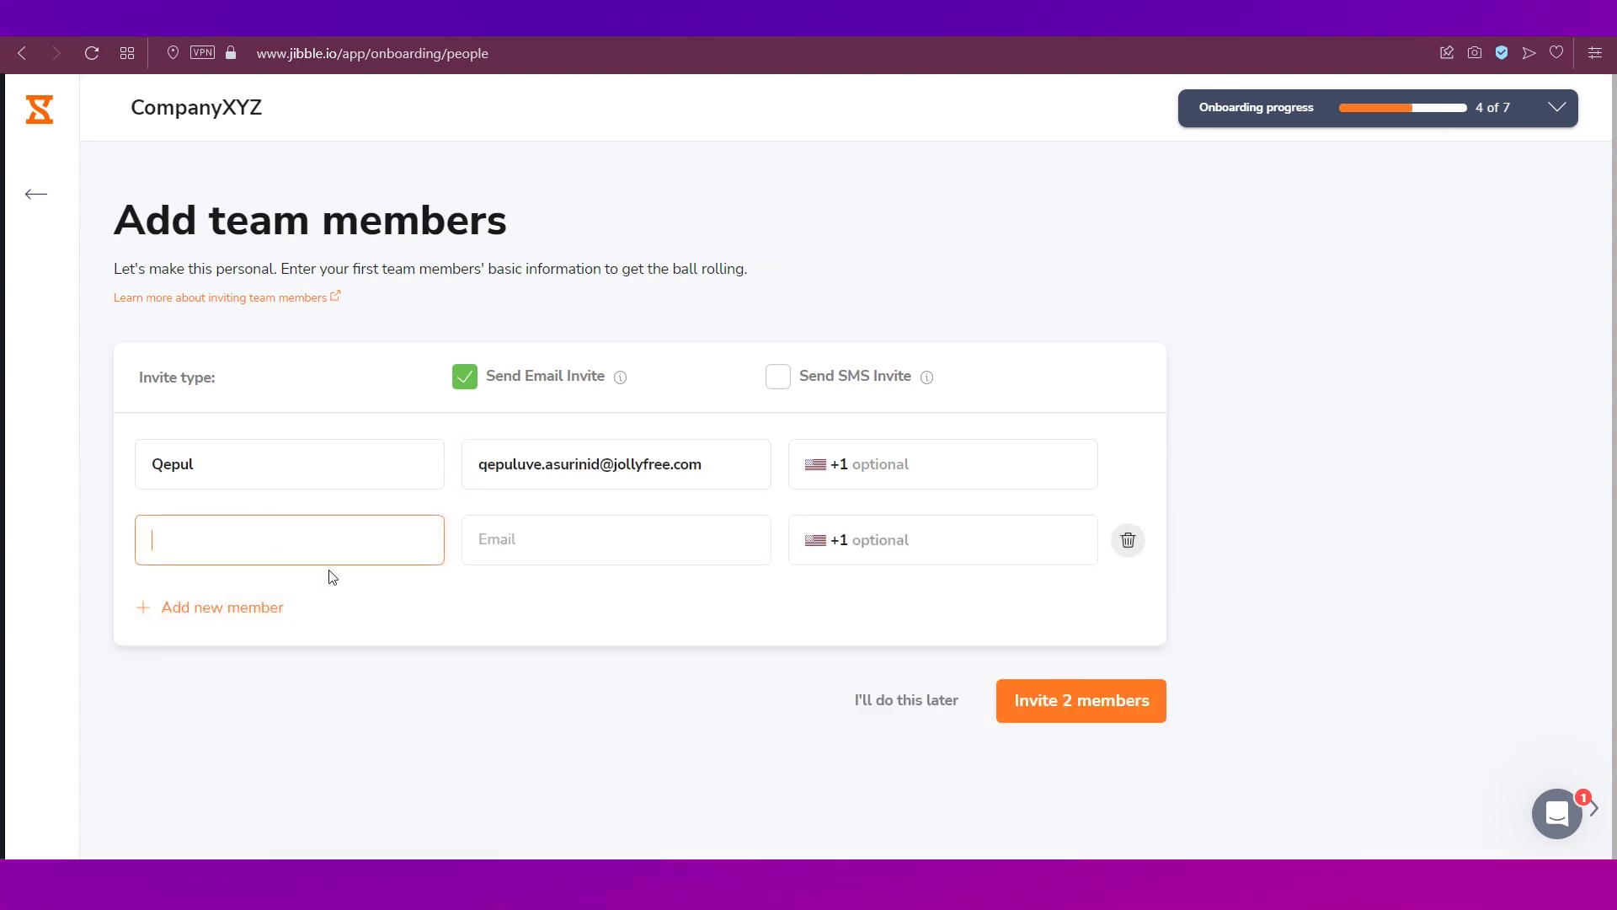
{"action": "type", "text": "Yelet"}
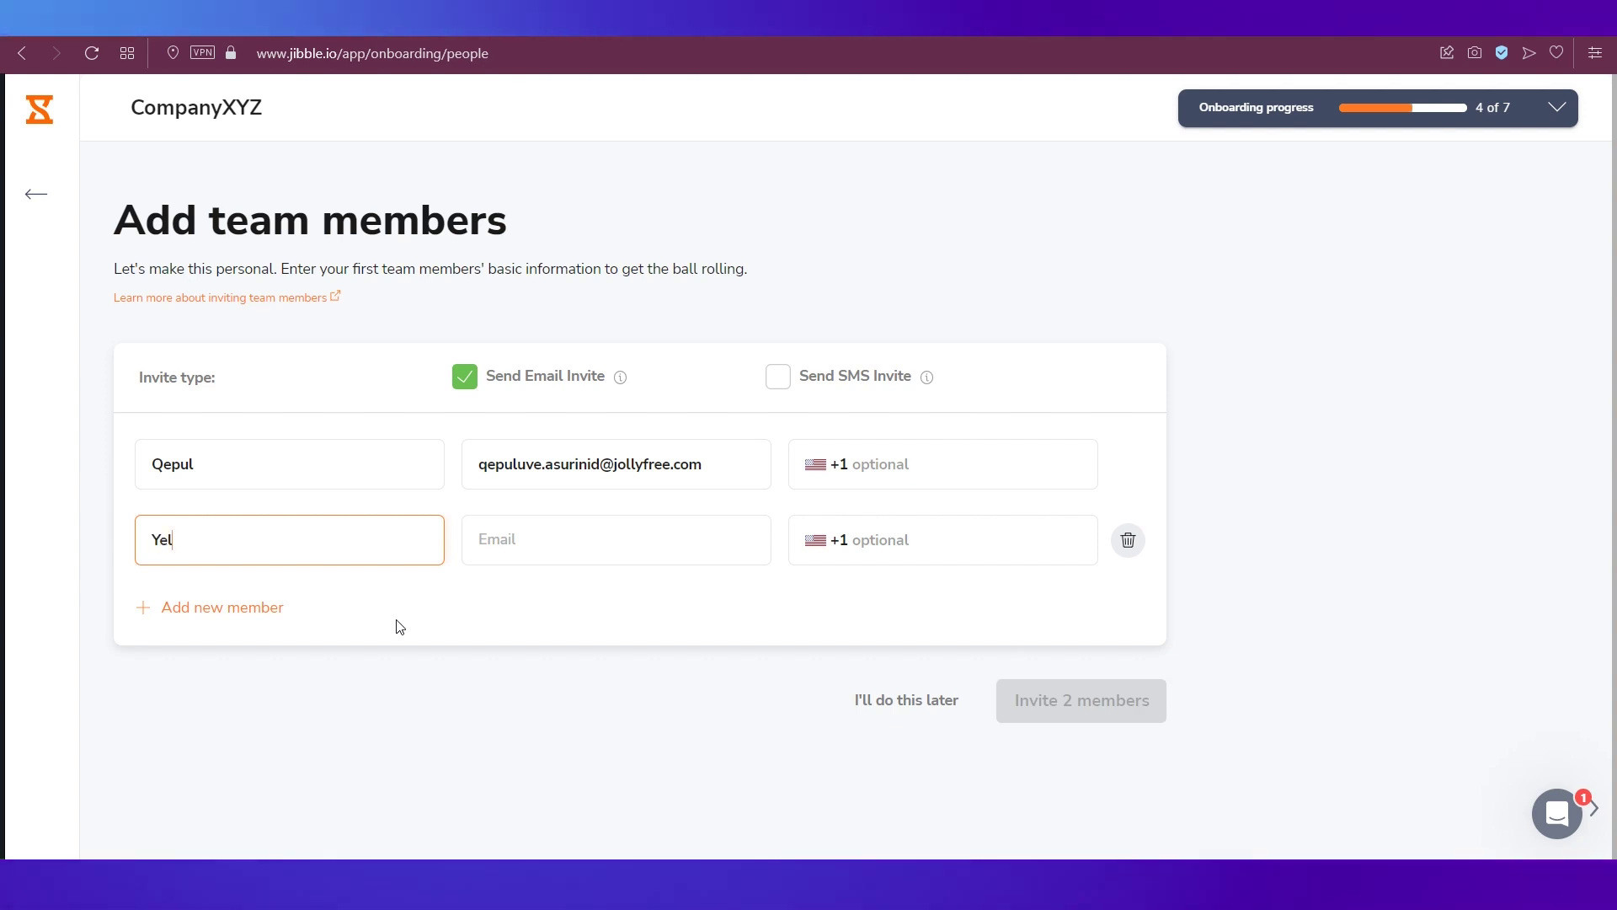
{"action": "key", "text": "Tab"}
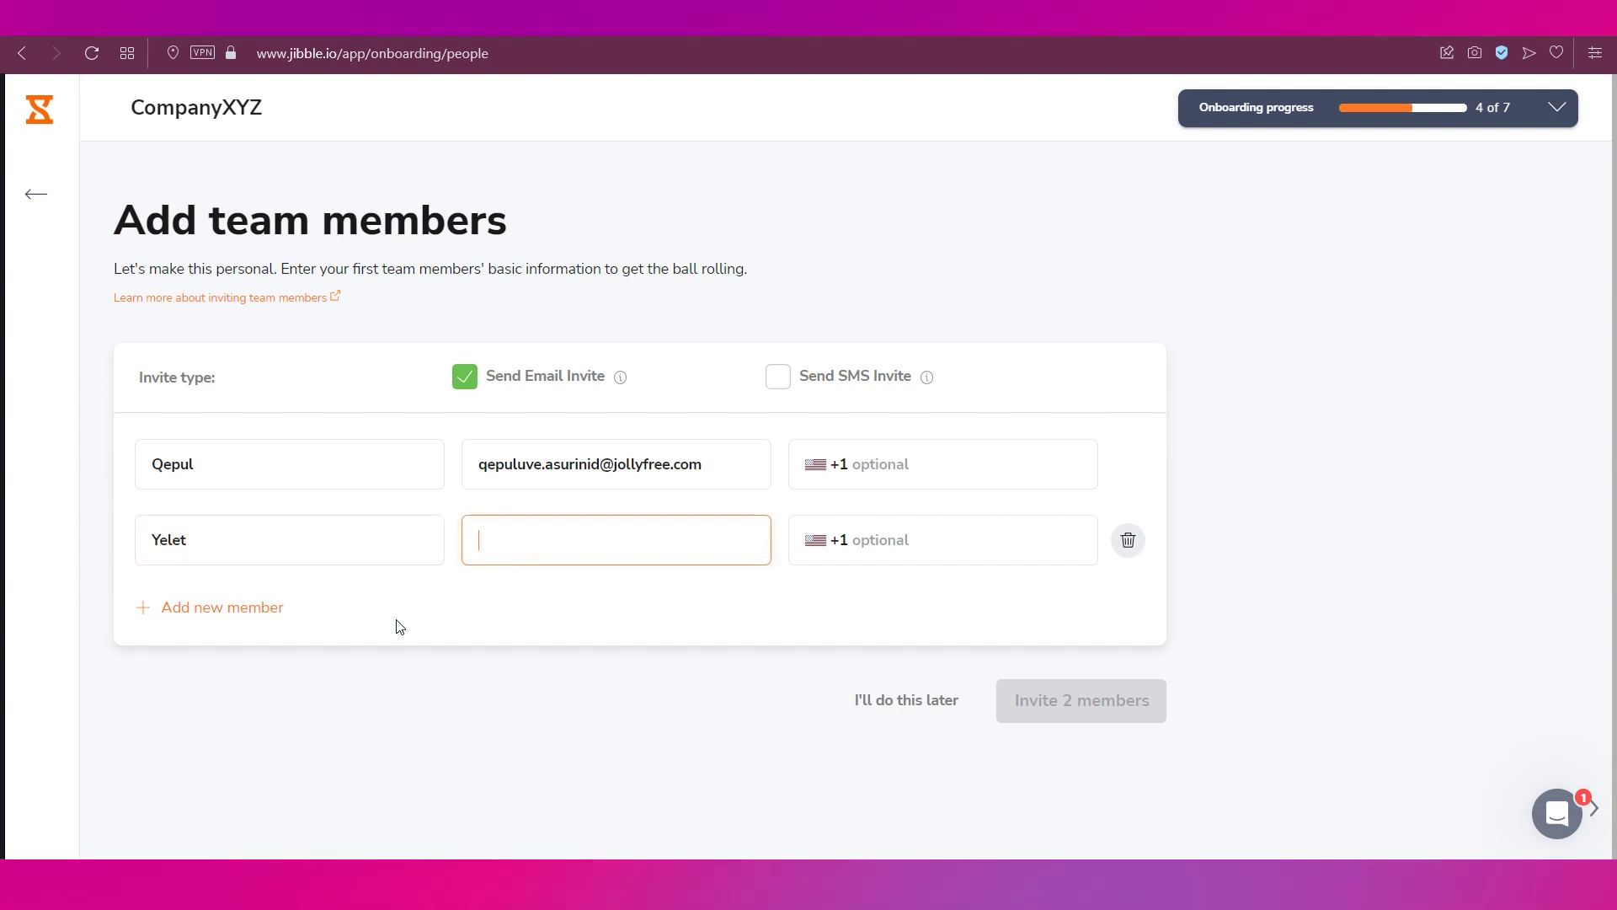
{"action": "key", "text": "ctrl+v"}
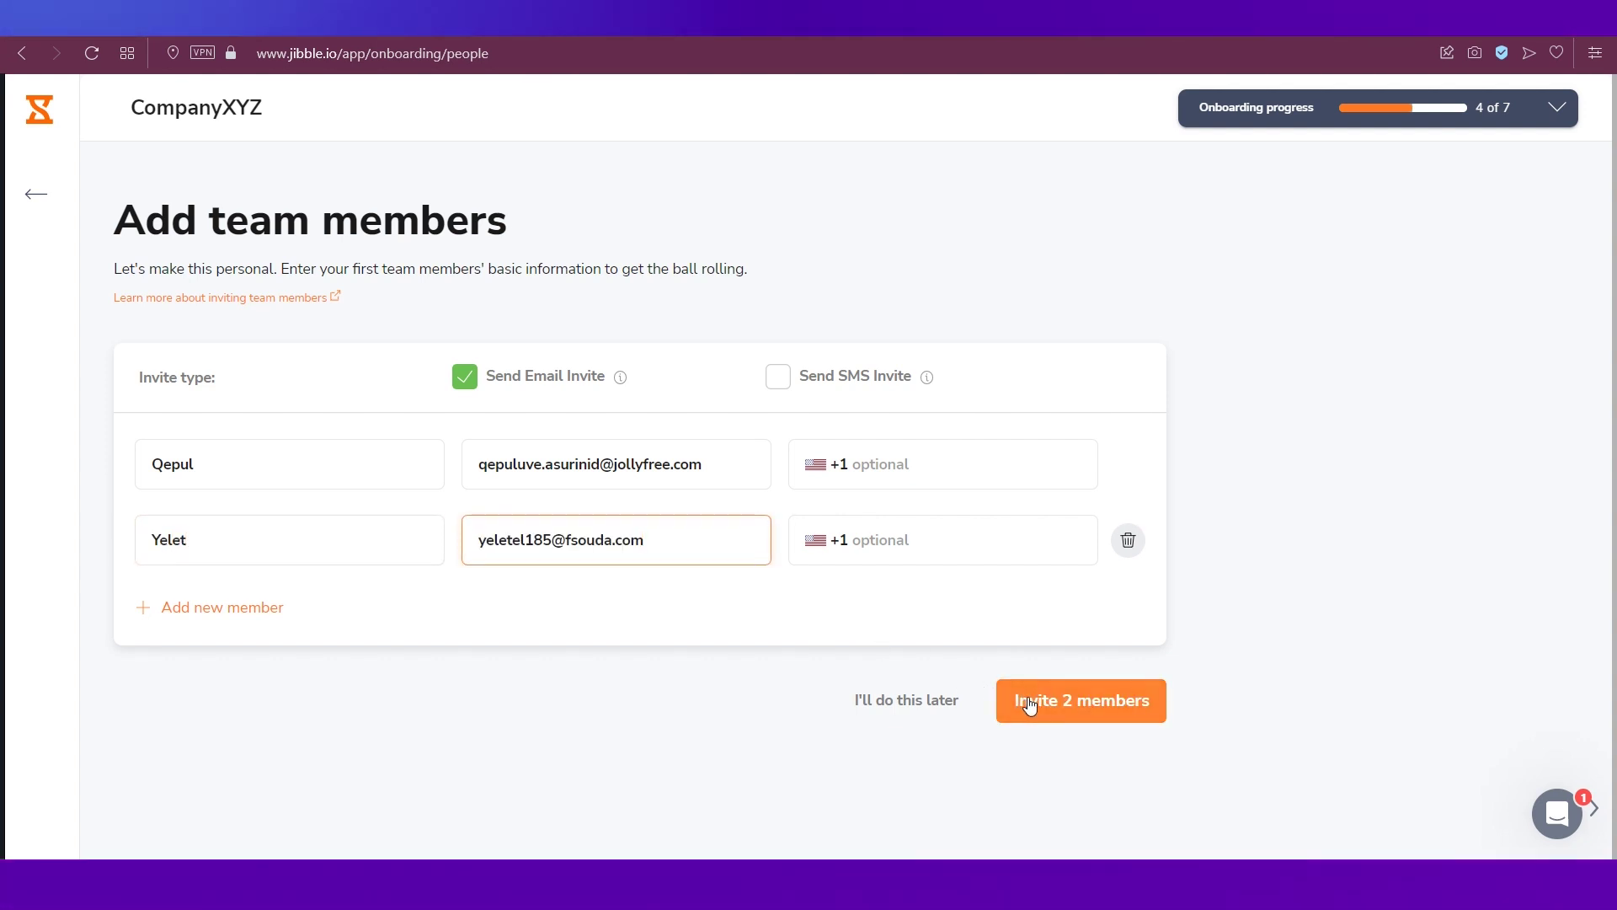
{"action": "left_click", "coordinate": [1029, 704]}
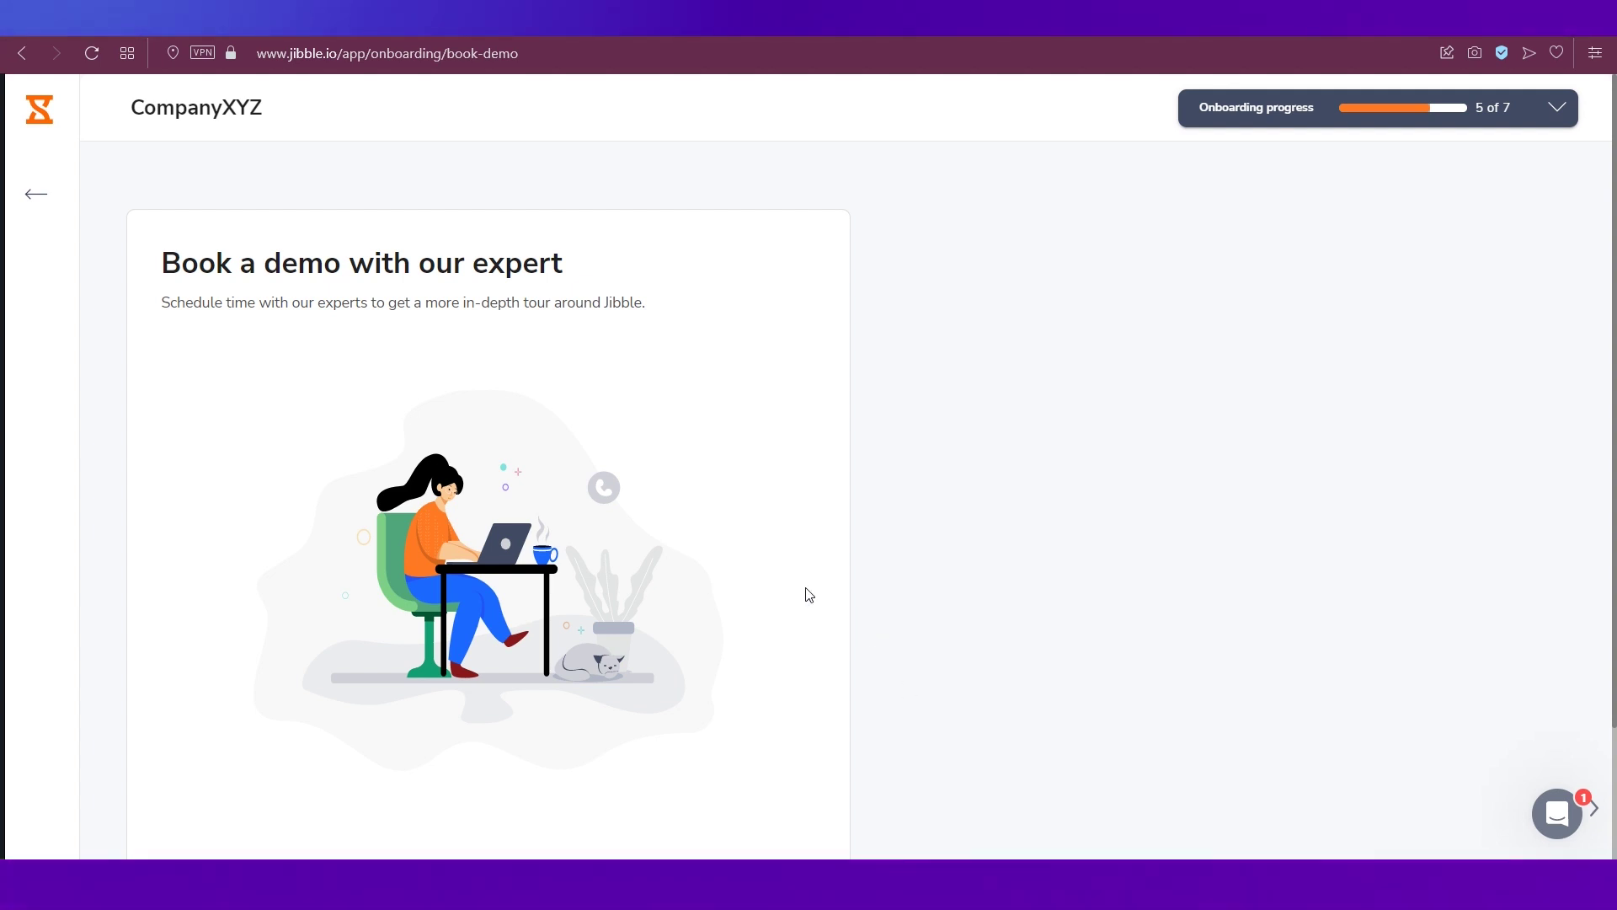
- Skip the demo booking, dismiss the location prompt, check onboarding progress, then return to the Dashboard
{"action": "scroll", "coordinate": [758, 555], "scroll_direction": "down", "scroll_amount": 2}
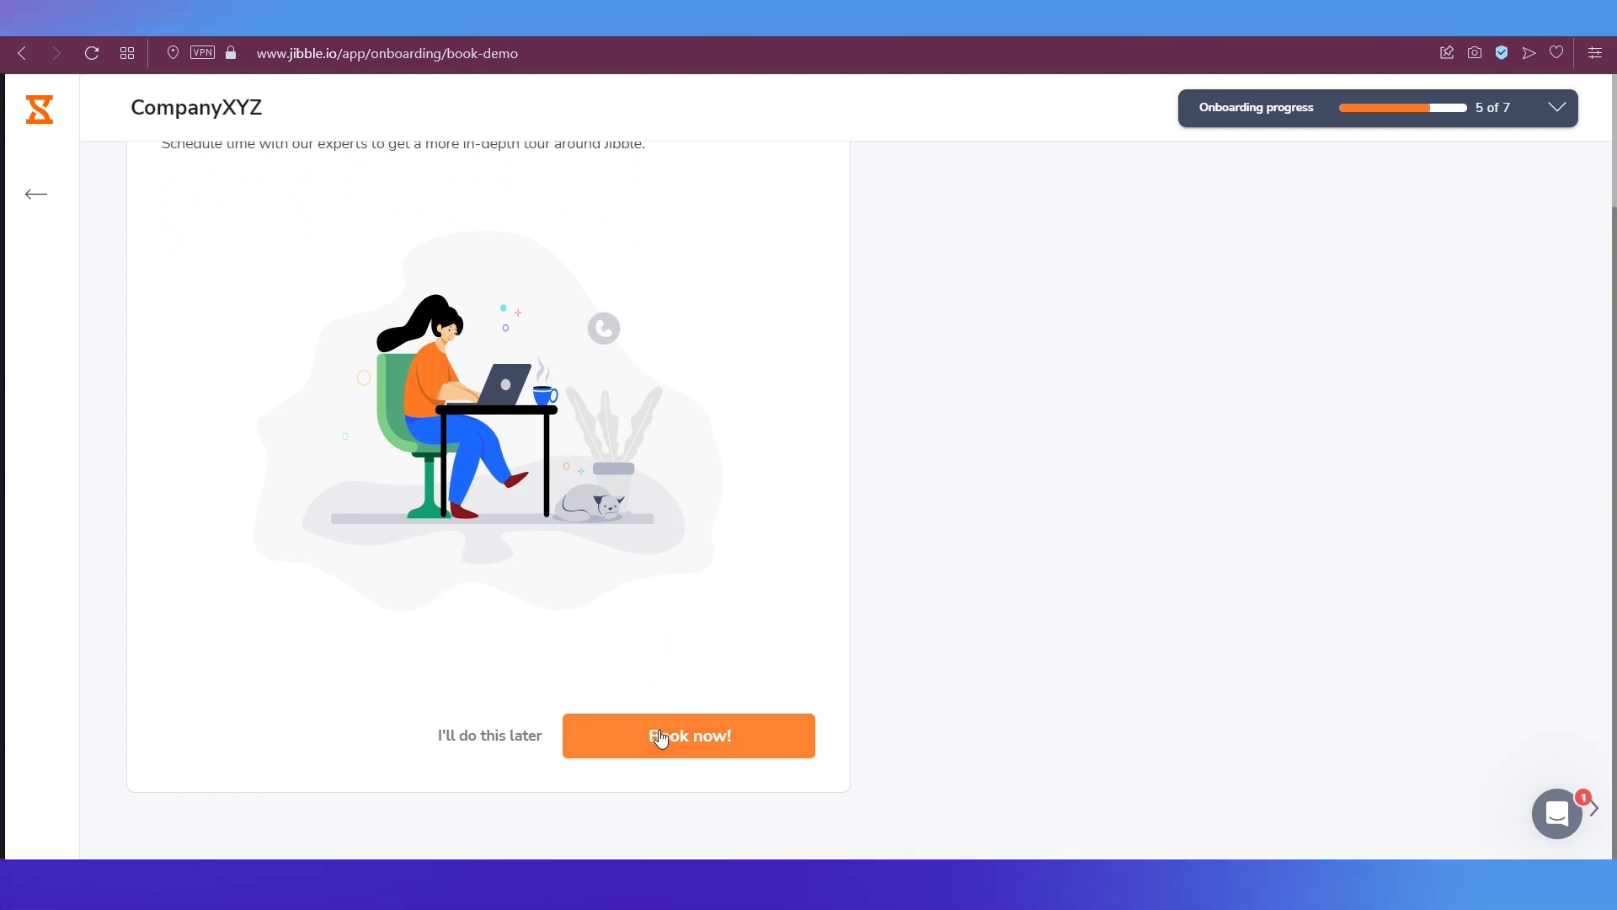
{"action": "left_click", "coordinate": [502, 737]}
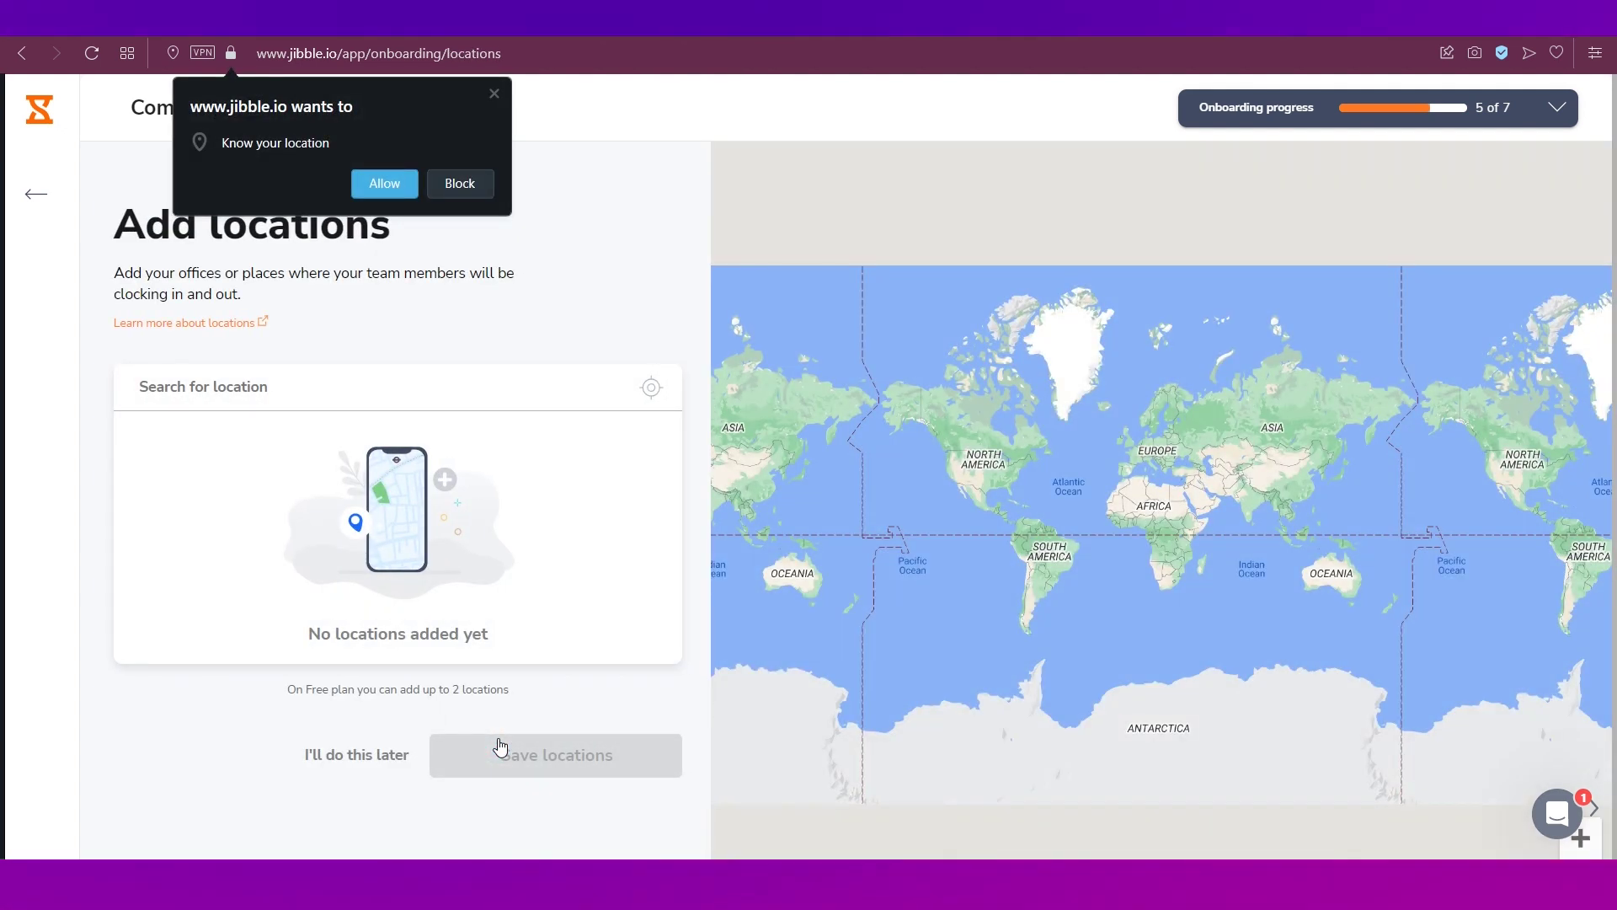
{"action": "left_click", "coordinate": [498, 89]}
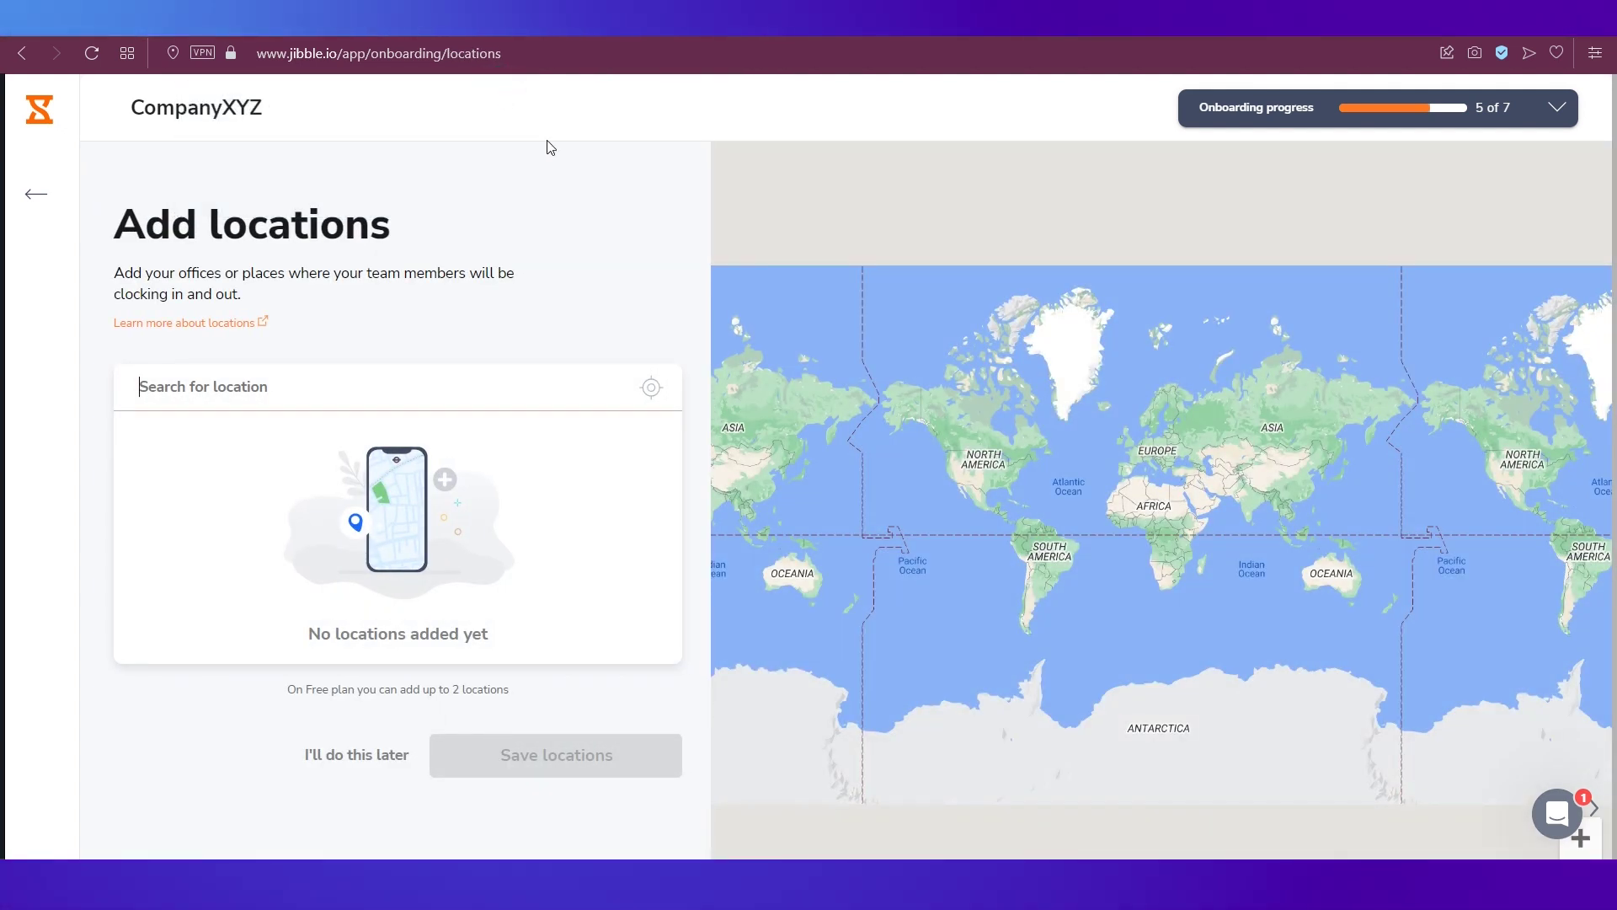
{"action": "left_click", "coordinate": [1256, 118]}
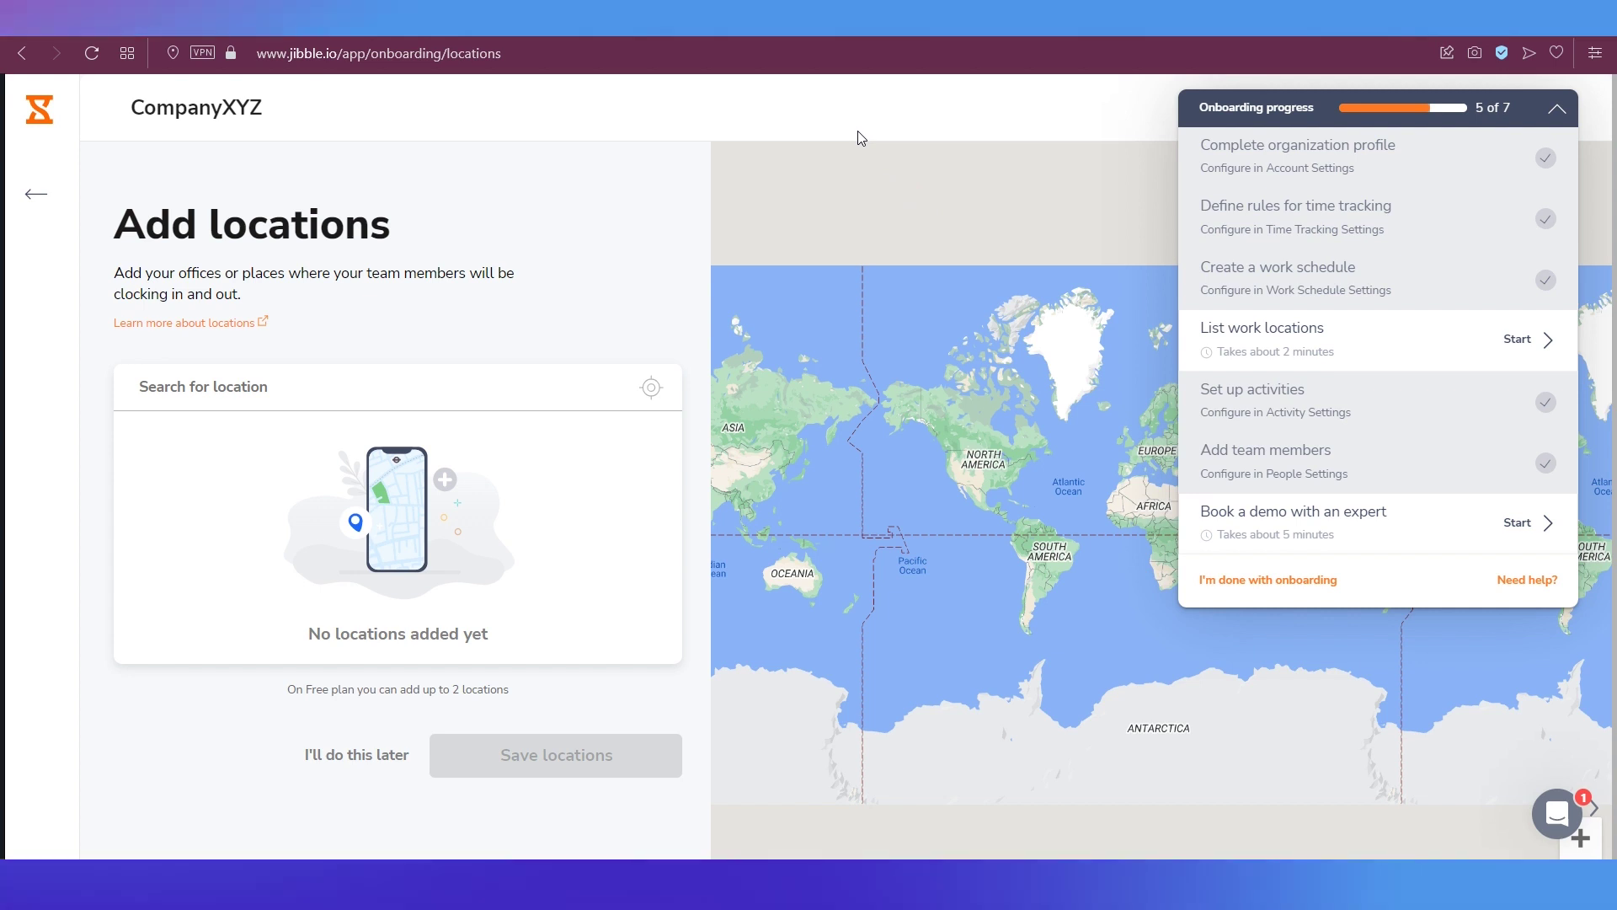
{"action": "left_click", "coordinate": [858, 132]}
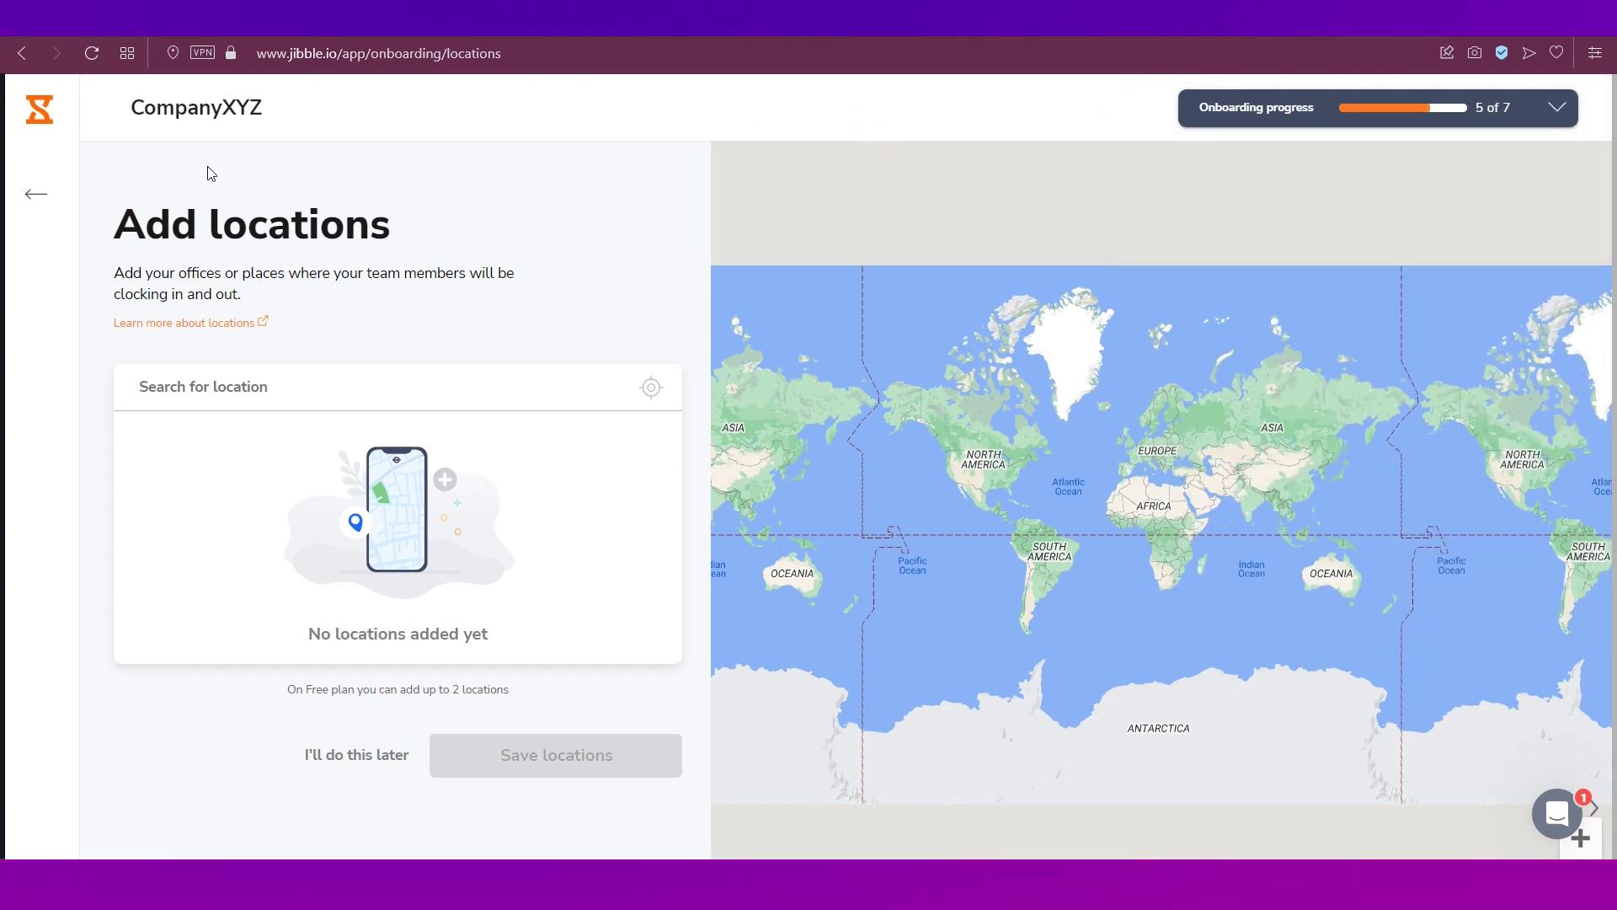
{"action": "left_click", "coordinate": [34, 110]}
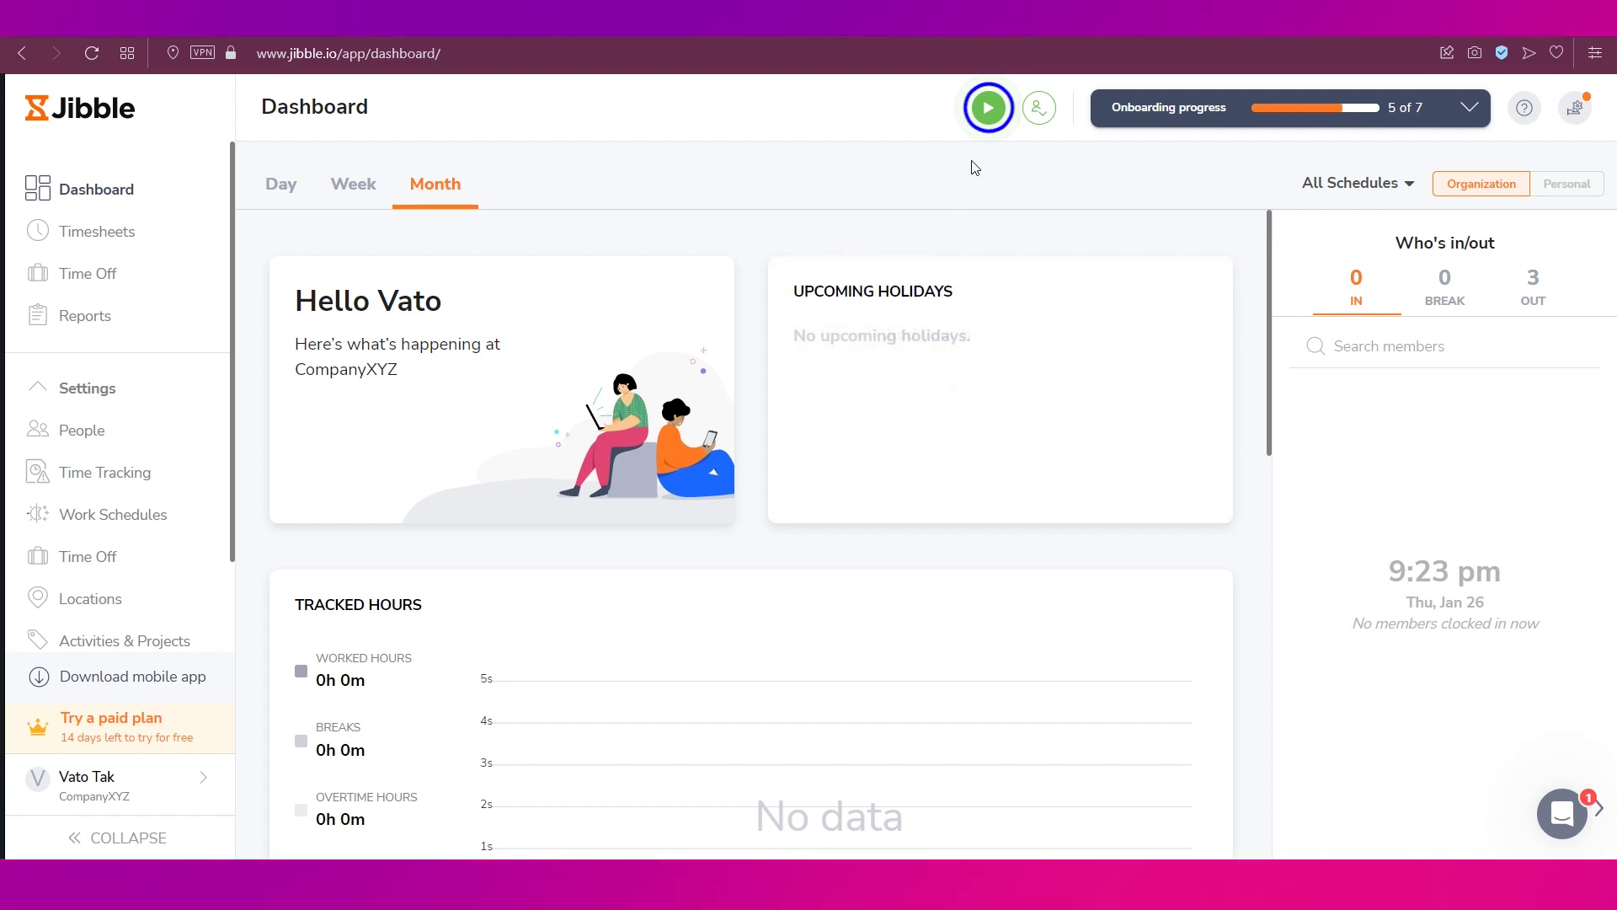
- Pick Task 1 for your own clock-in after briefly checking the manual-hours date option
{"action": "left_click", "coordinate": [990, 109]}
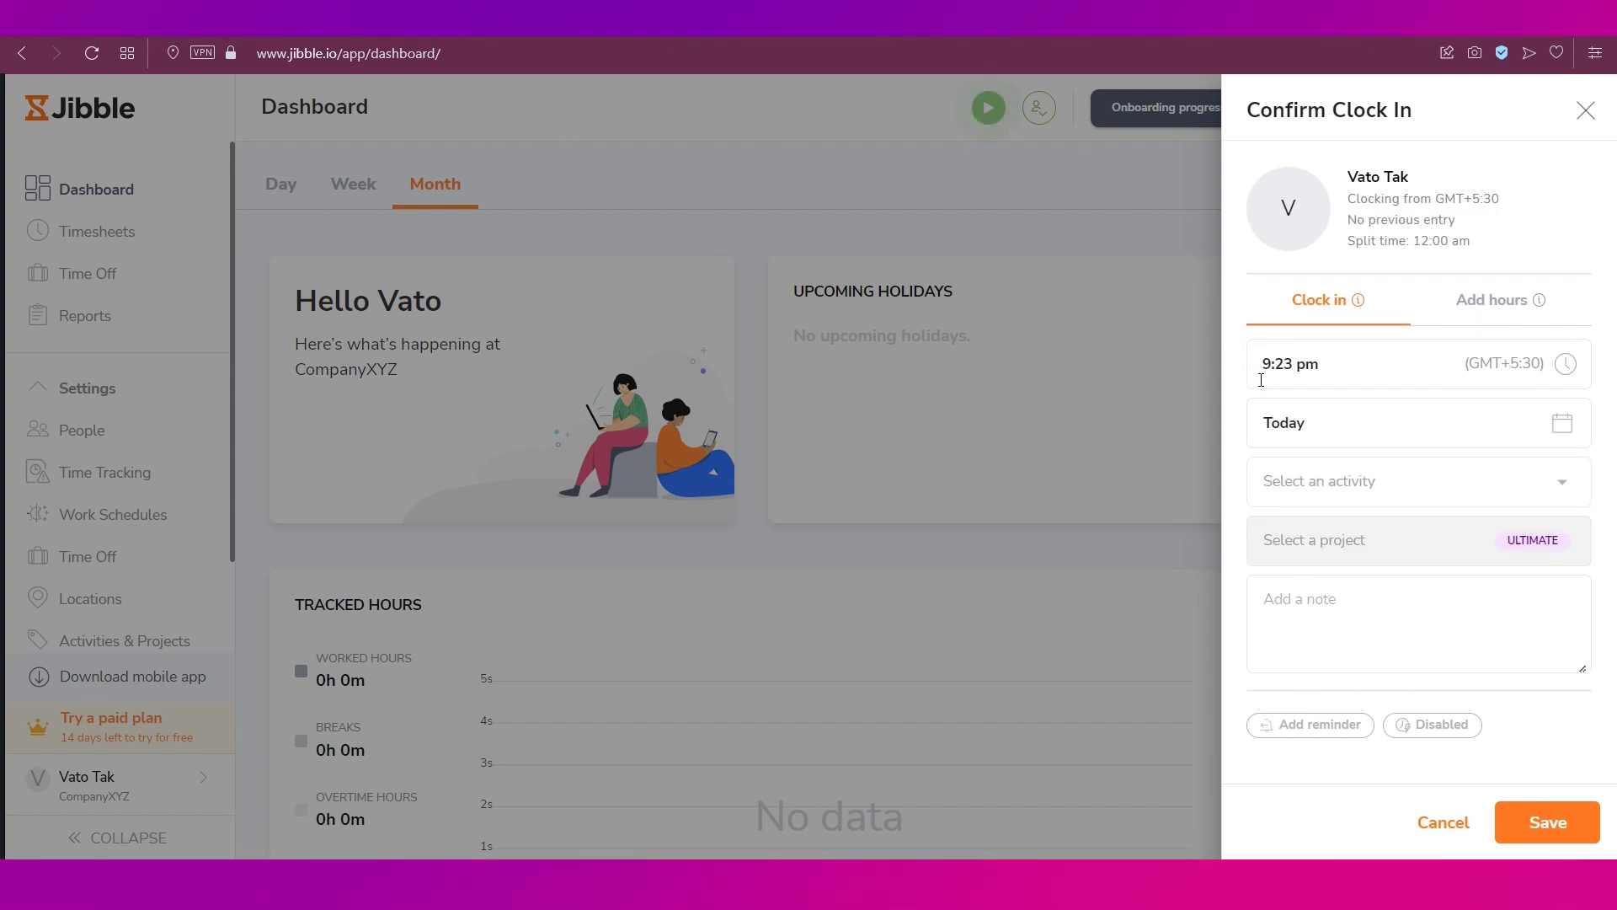
{"action": "left_click", "coordinate": [1289, 498]}
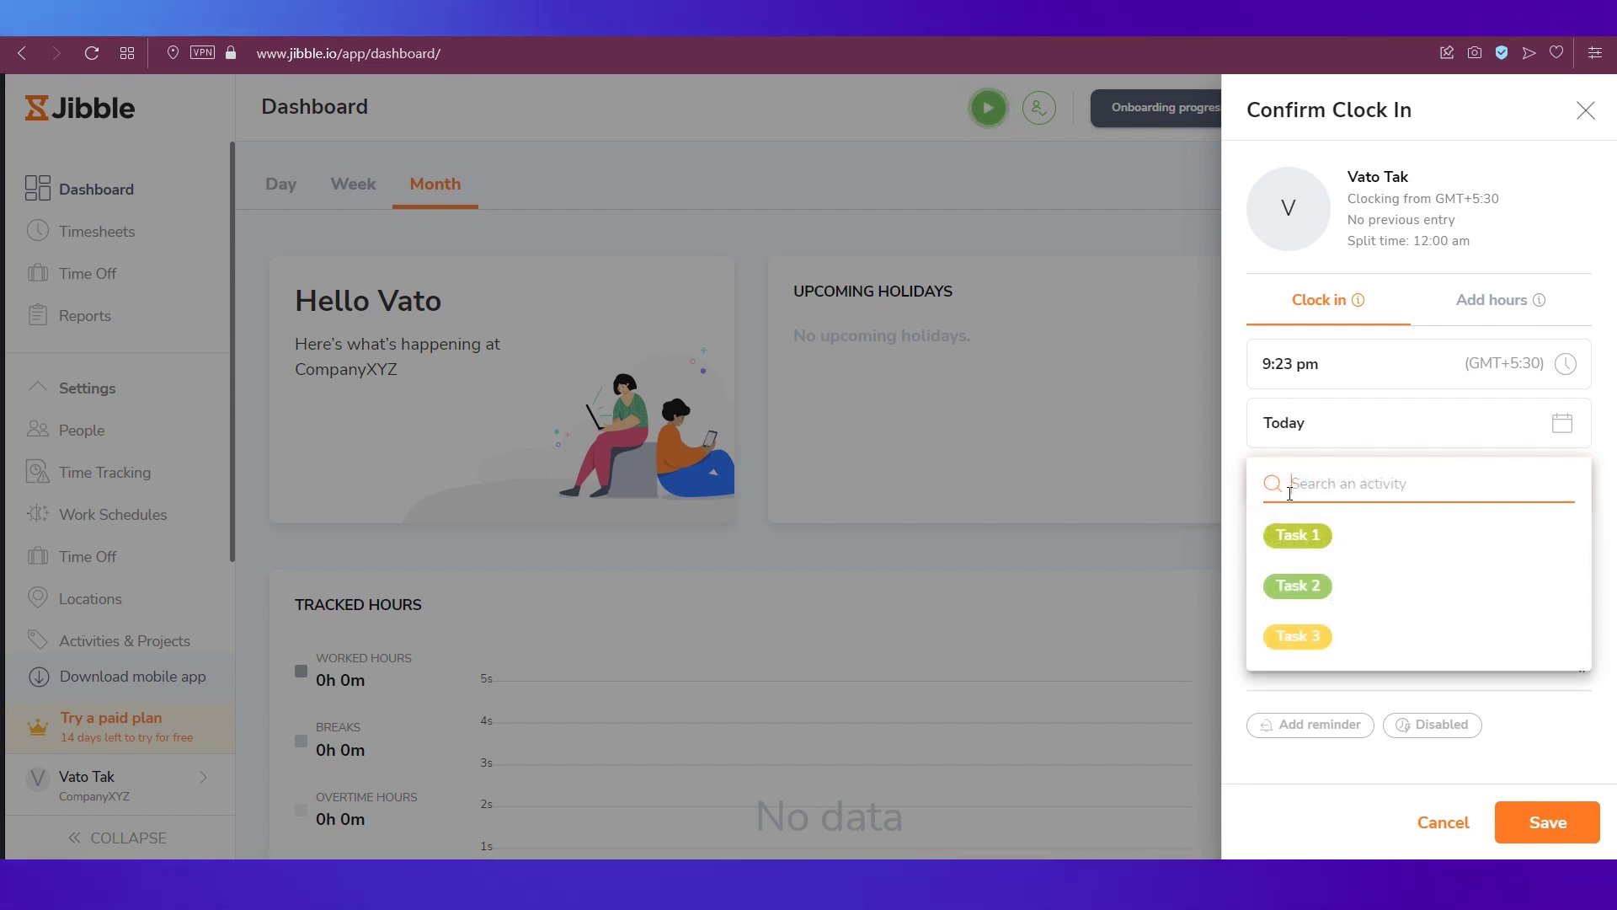
{"action": "left_click", "coordinate": [1297, 538]}
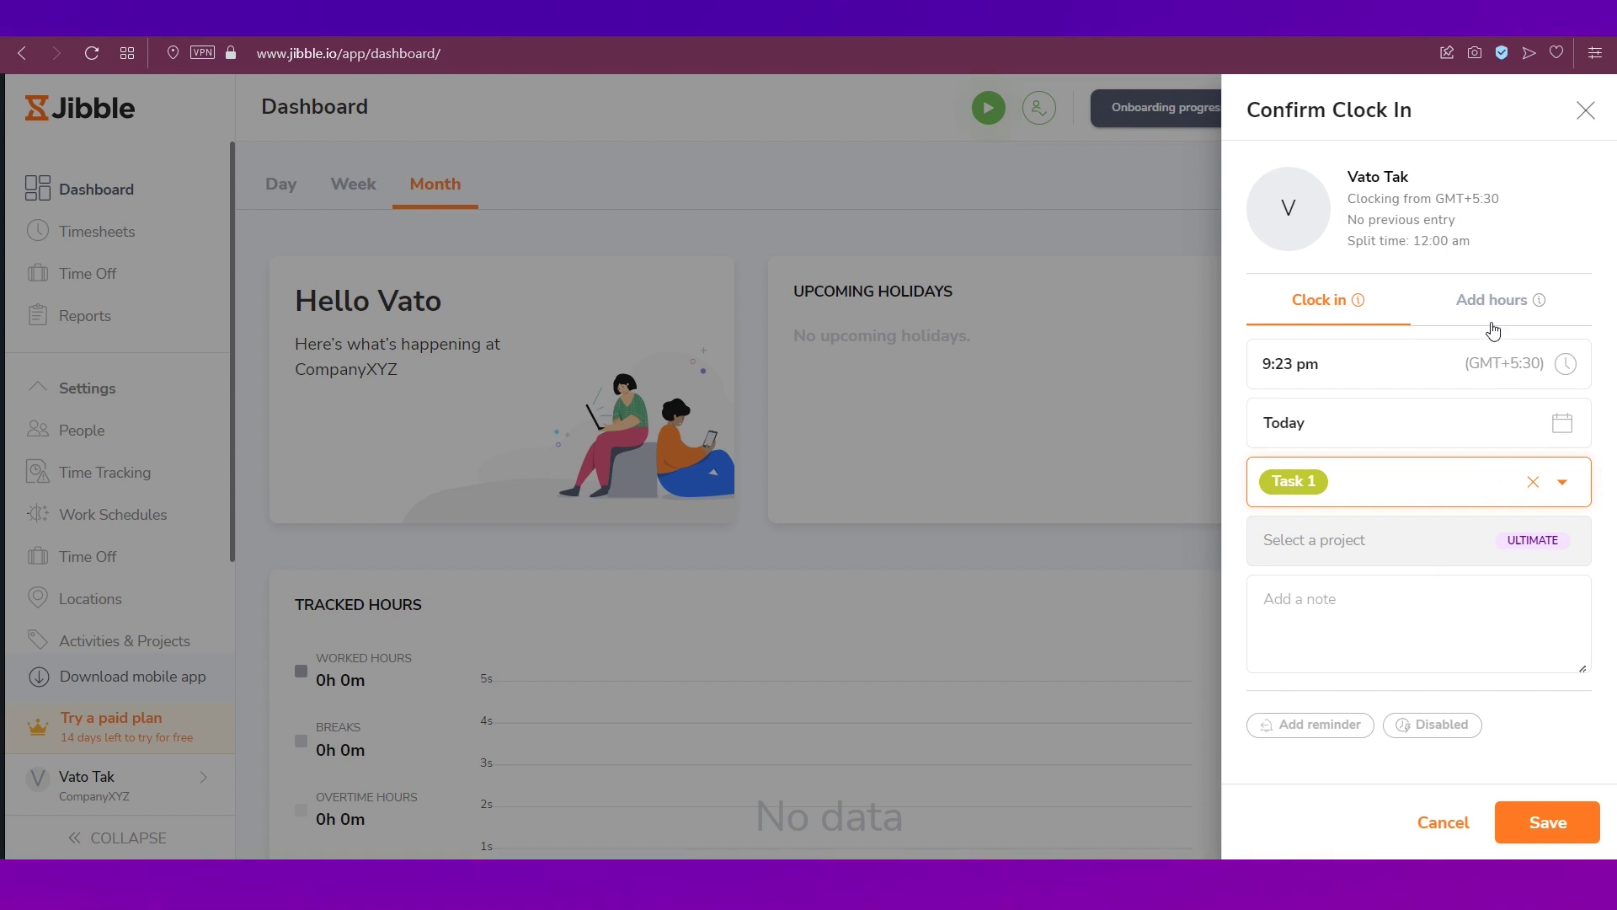
{"action": "left_click", "coordinate": [1493, 311]}
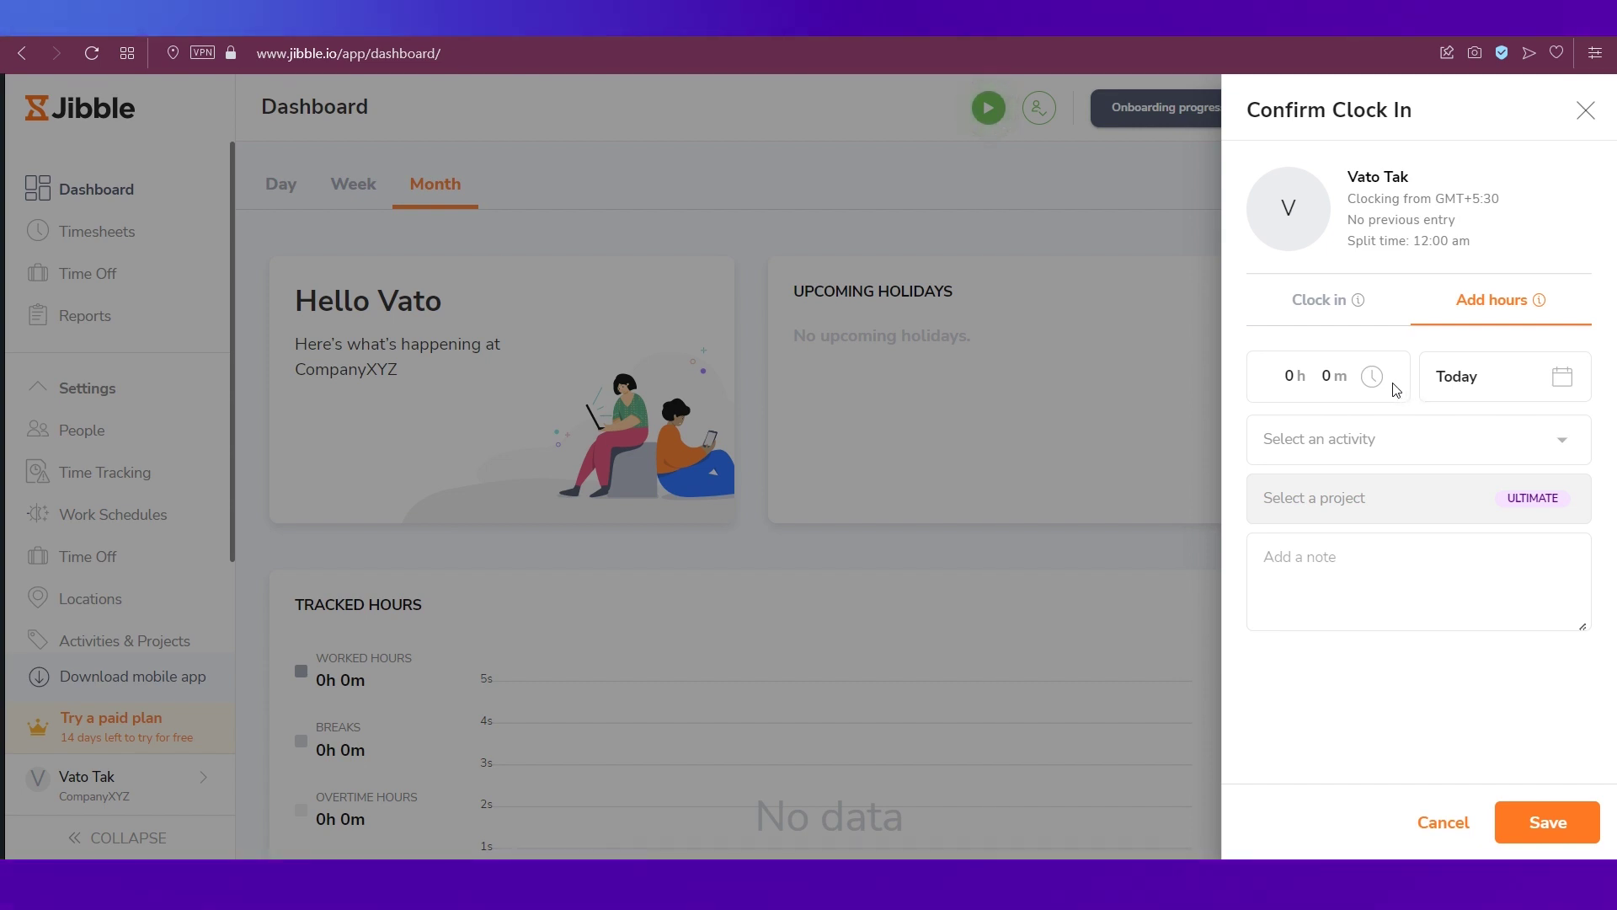
{"action": "left_click", "coordinate": [1570, 379]}
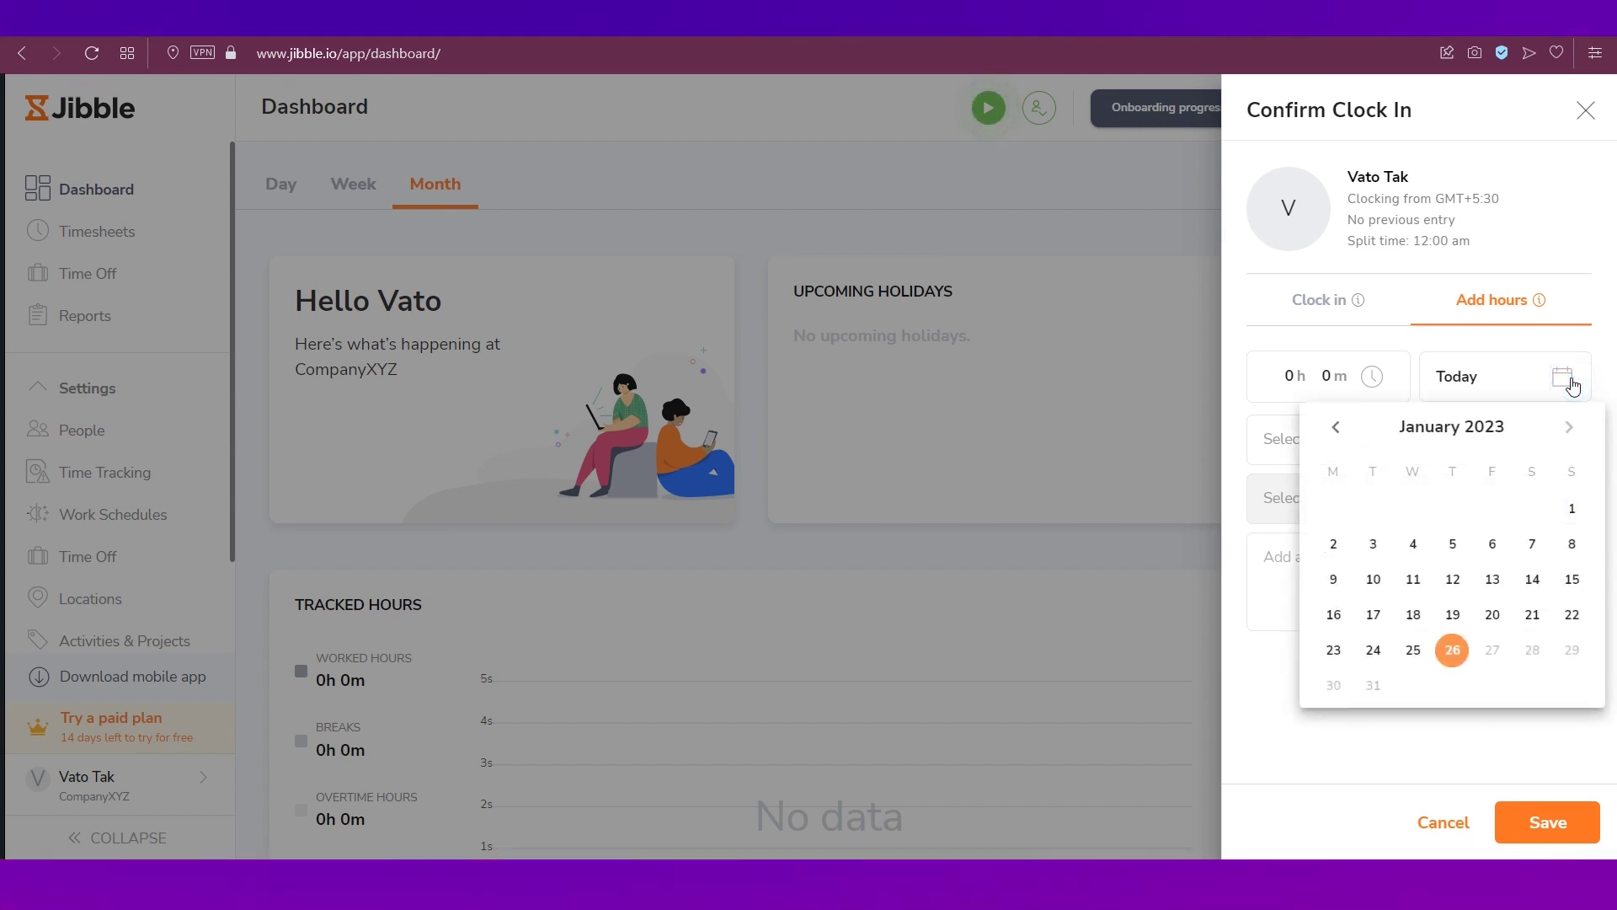
{"action": "left_click", "coordinate": [1374, 752]}
{"action": "left_click", "coordinate": [1319, 317]}
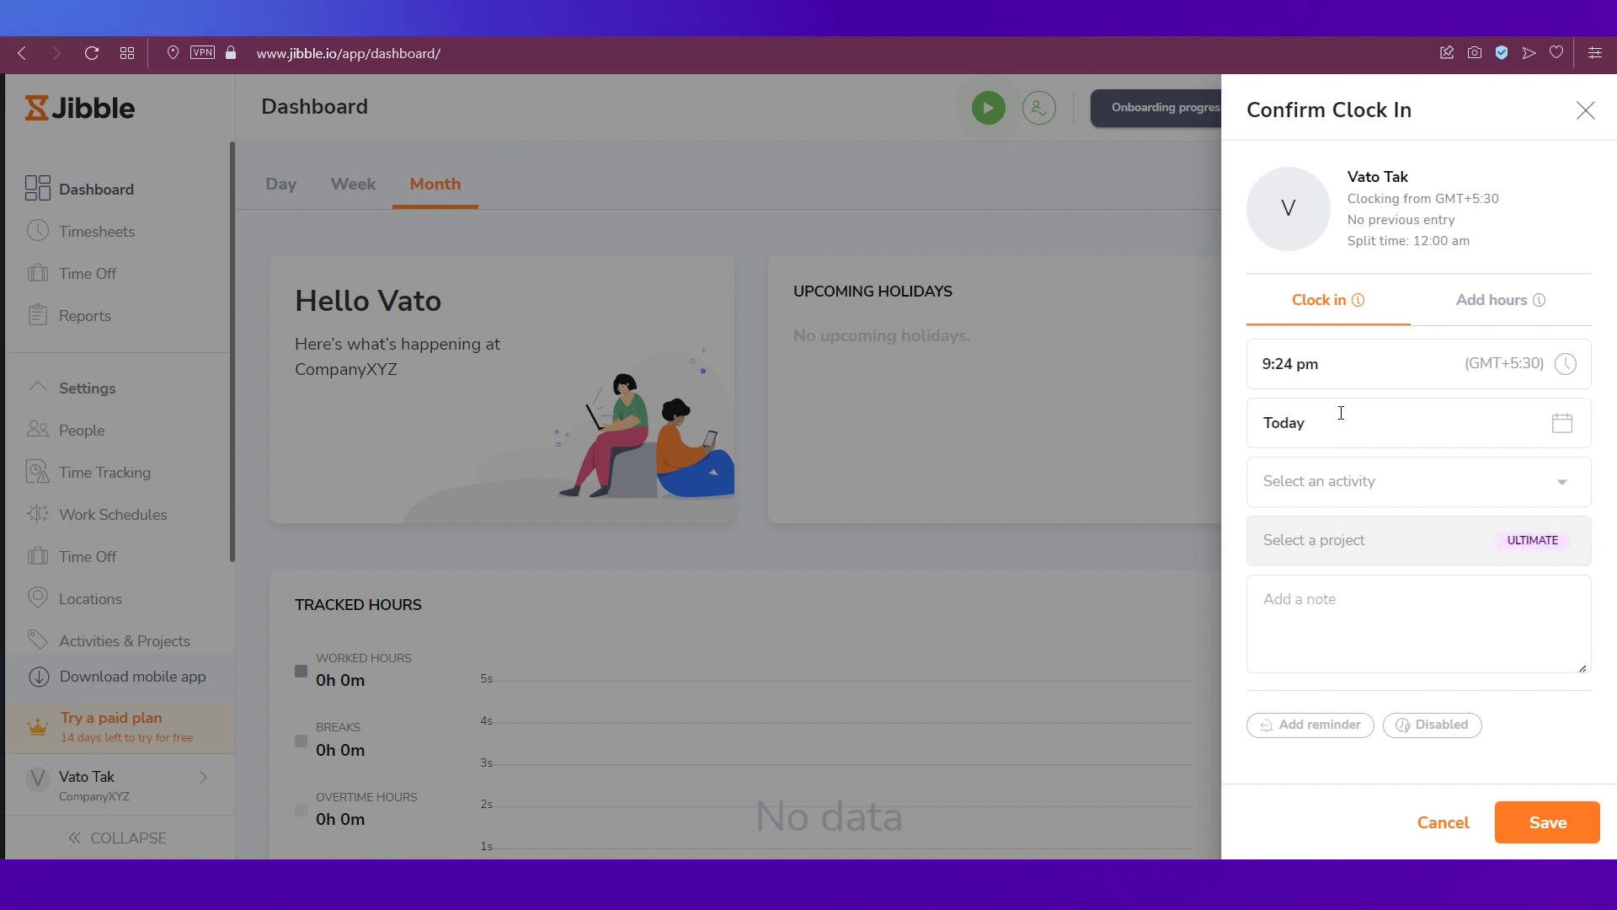
- Clock yourself in on Task 1 so your timer starts running
{"action": "left_click", "coordinate": [1345, 482]}
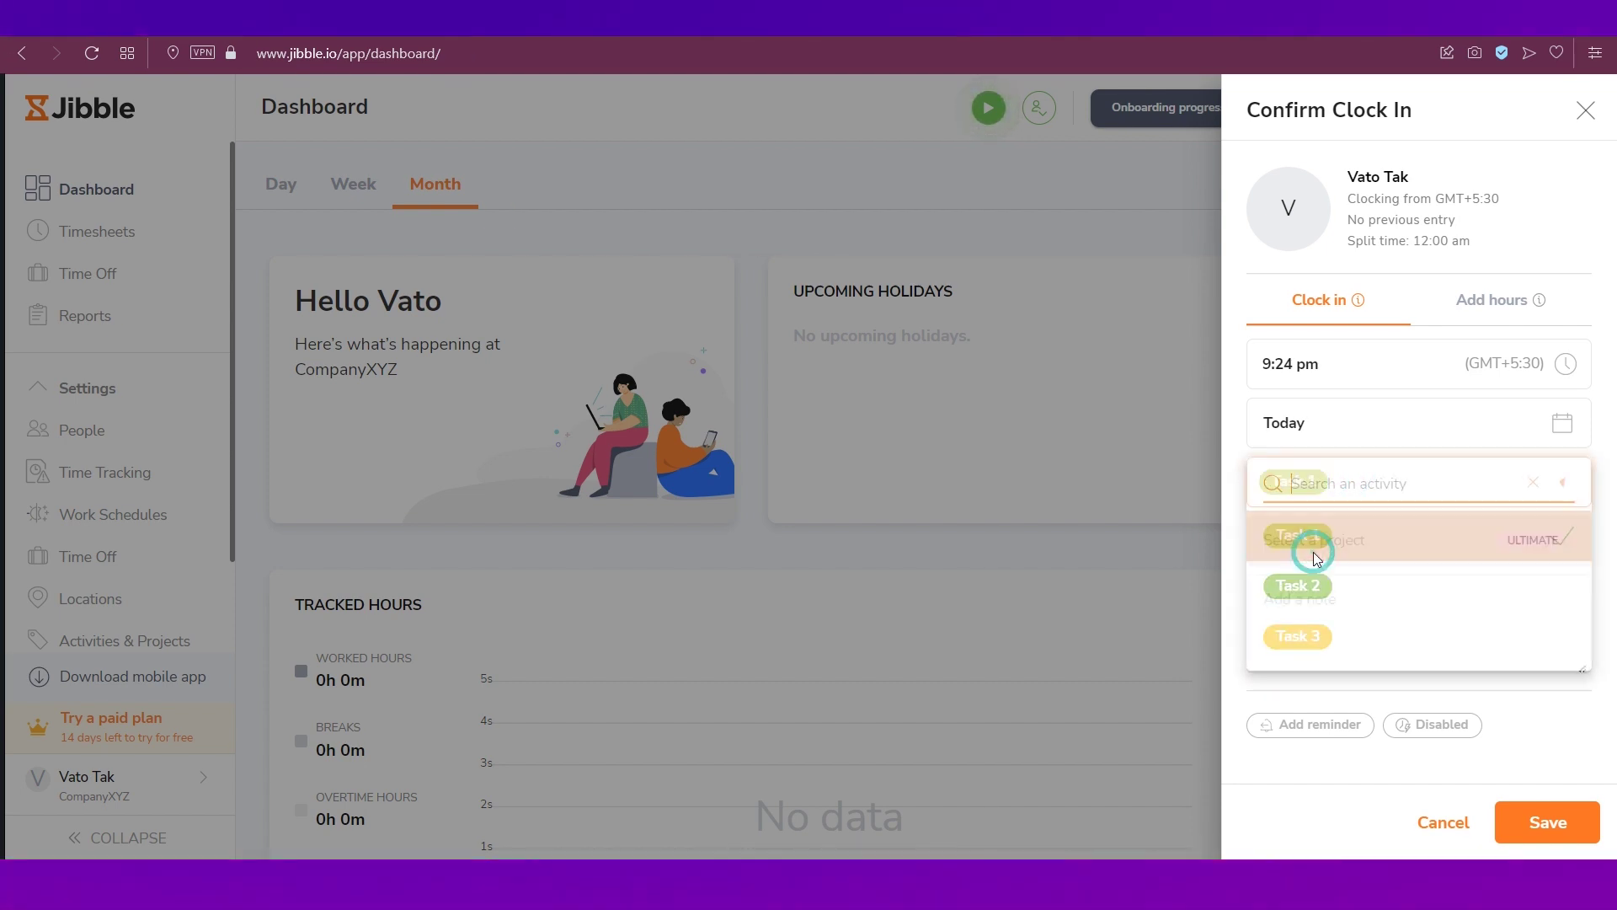
{"action": "left_click", "coordinate": [1545, 811]}
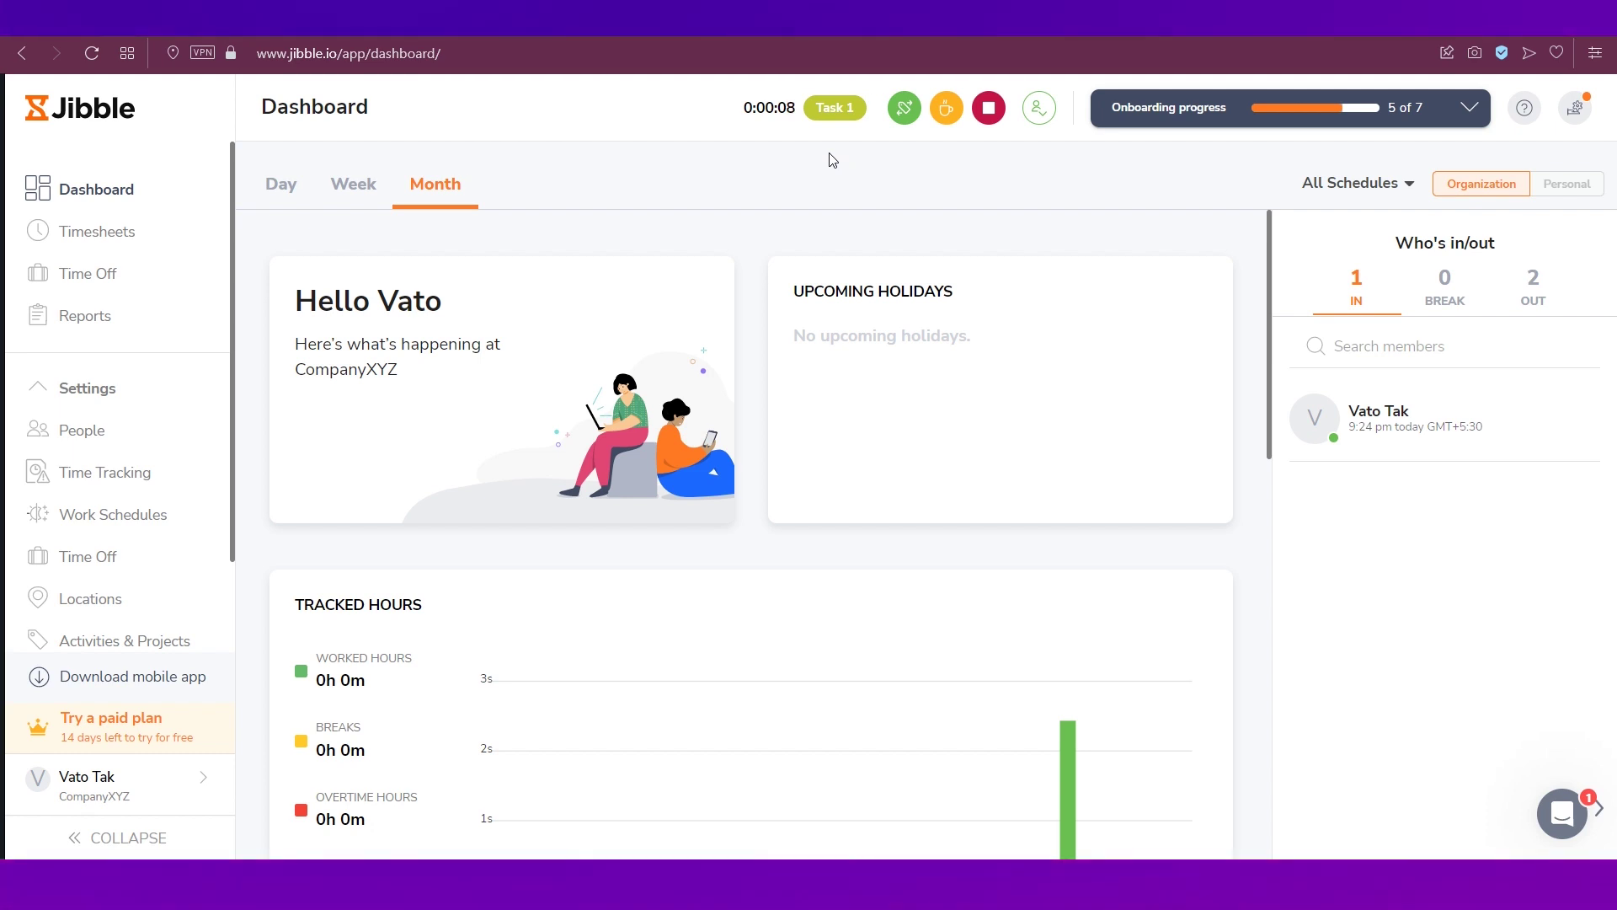
{"action": "left_click", "coordinate": [1039, 107]}
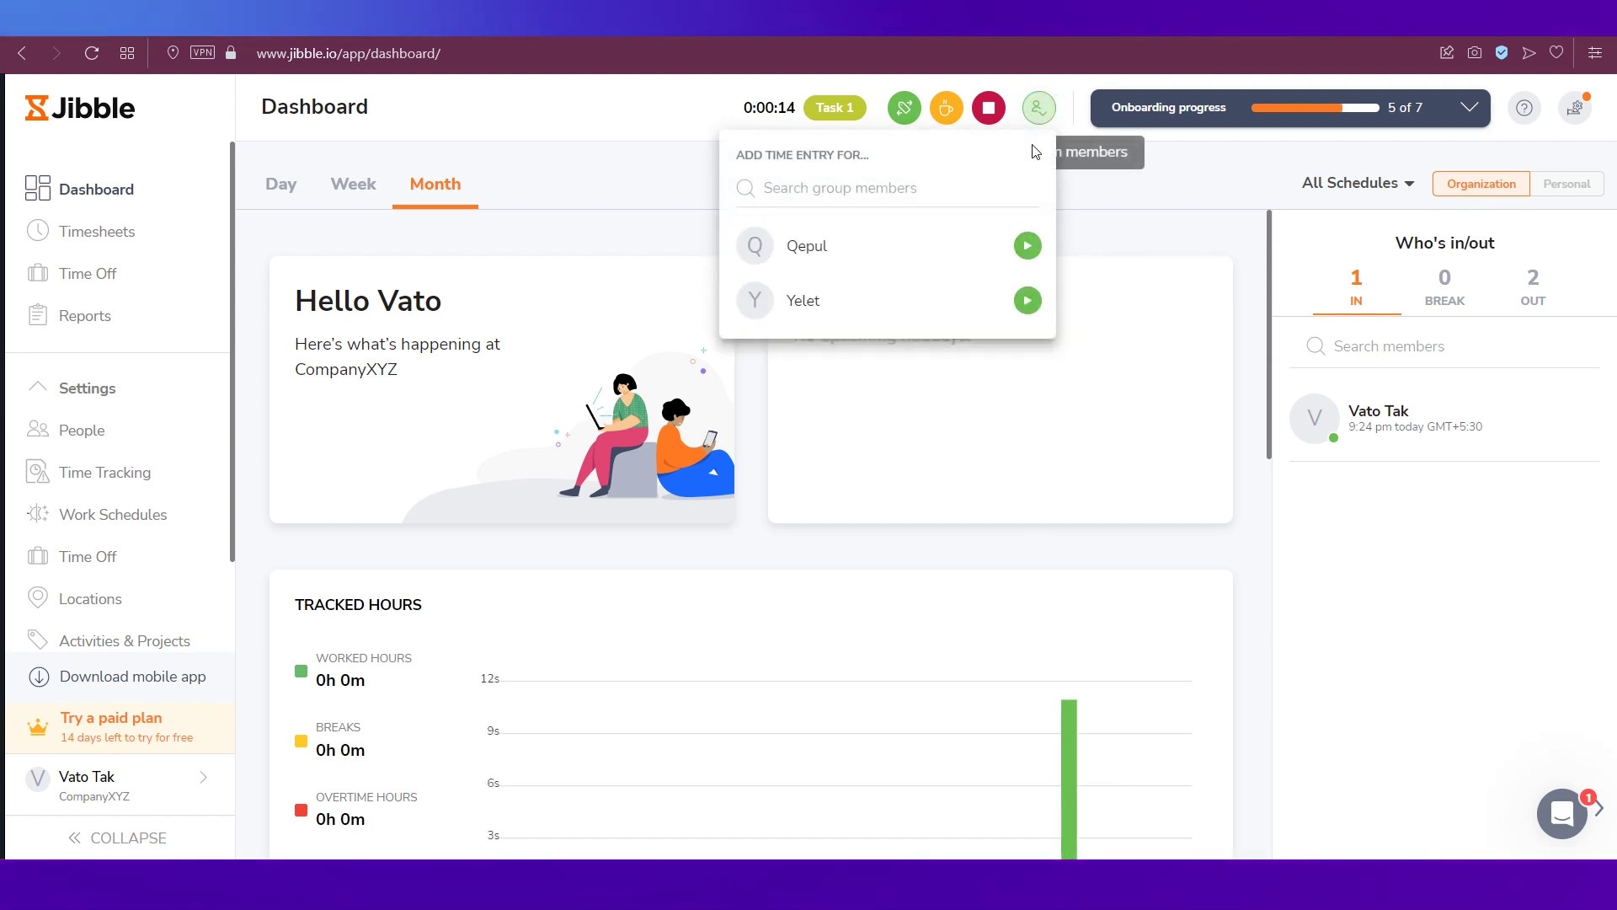
- Clock in the first invited team member on Task 2
{"action": "left_click", "coordinate": [1028, 249]}
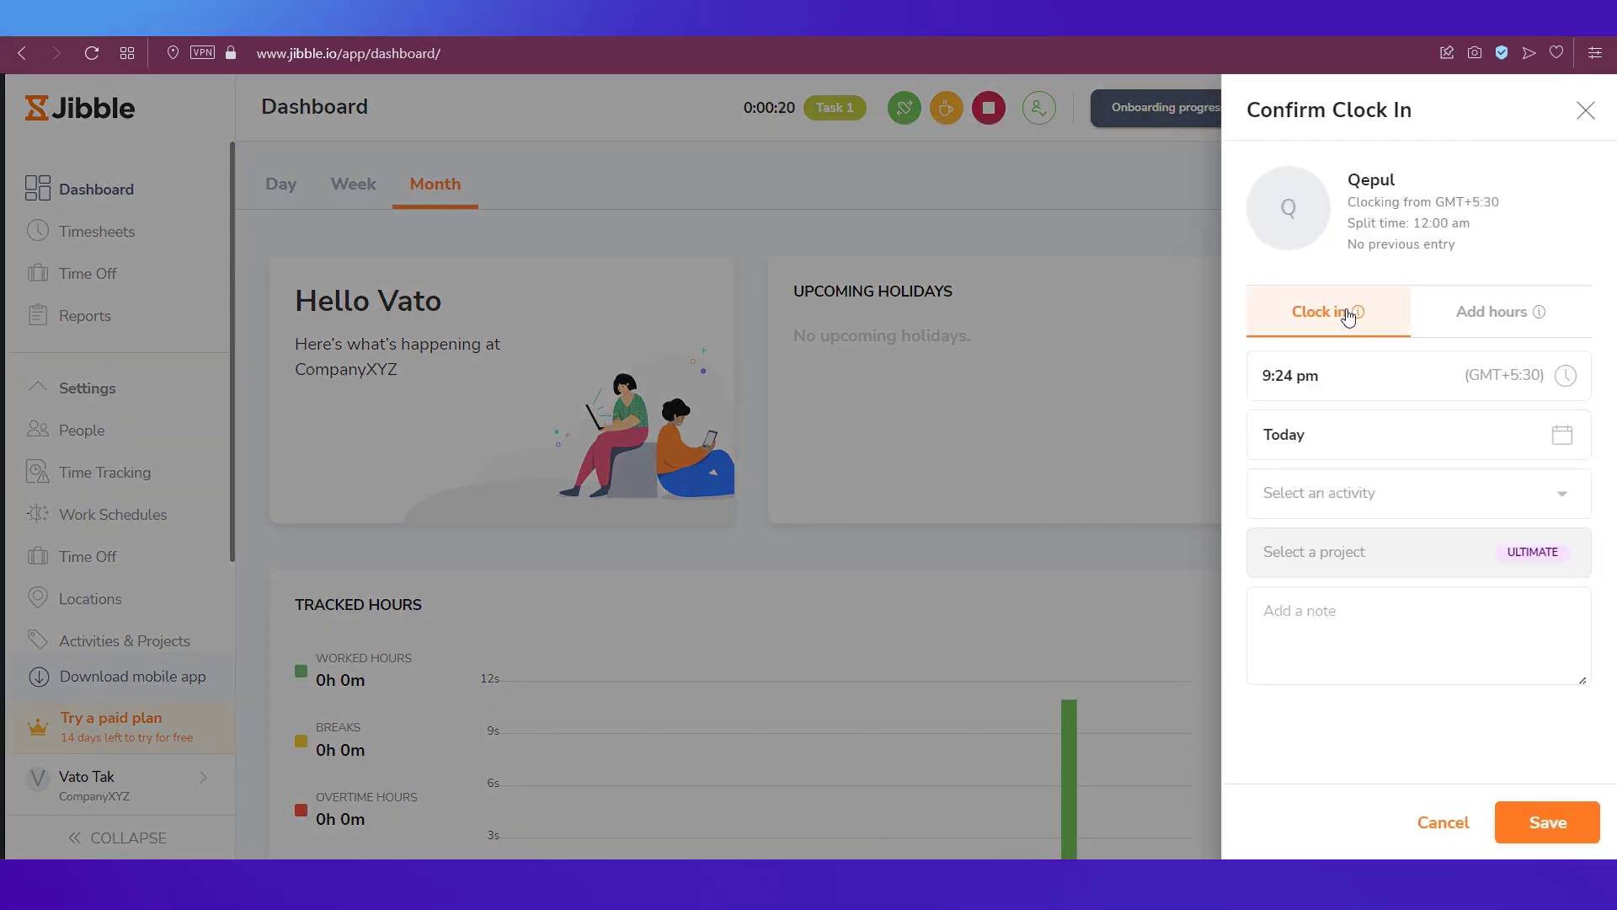
{"action": "left_click", "coordinate": [1377, 497]}
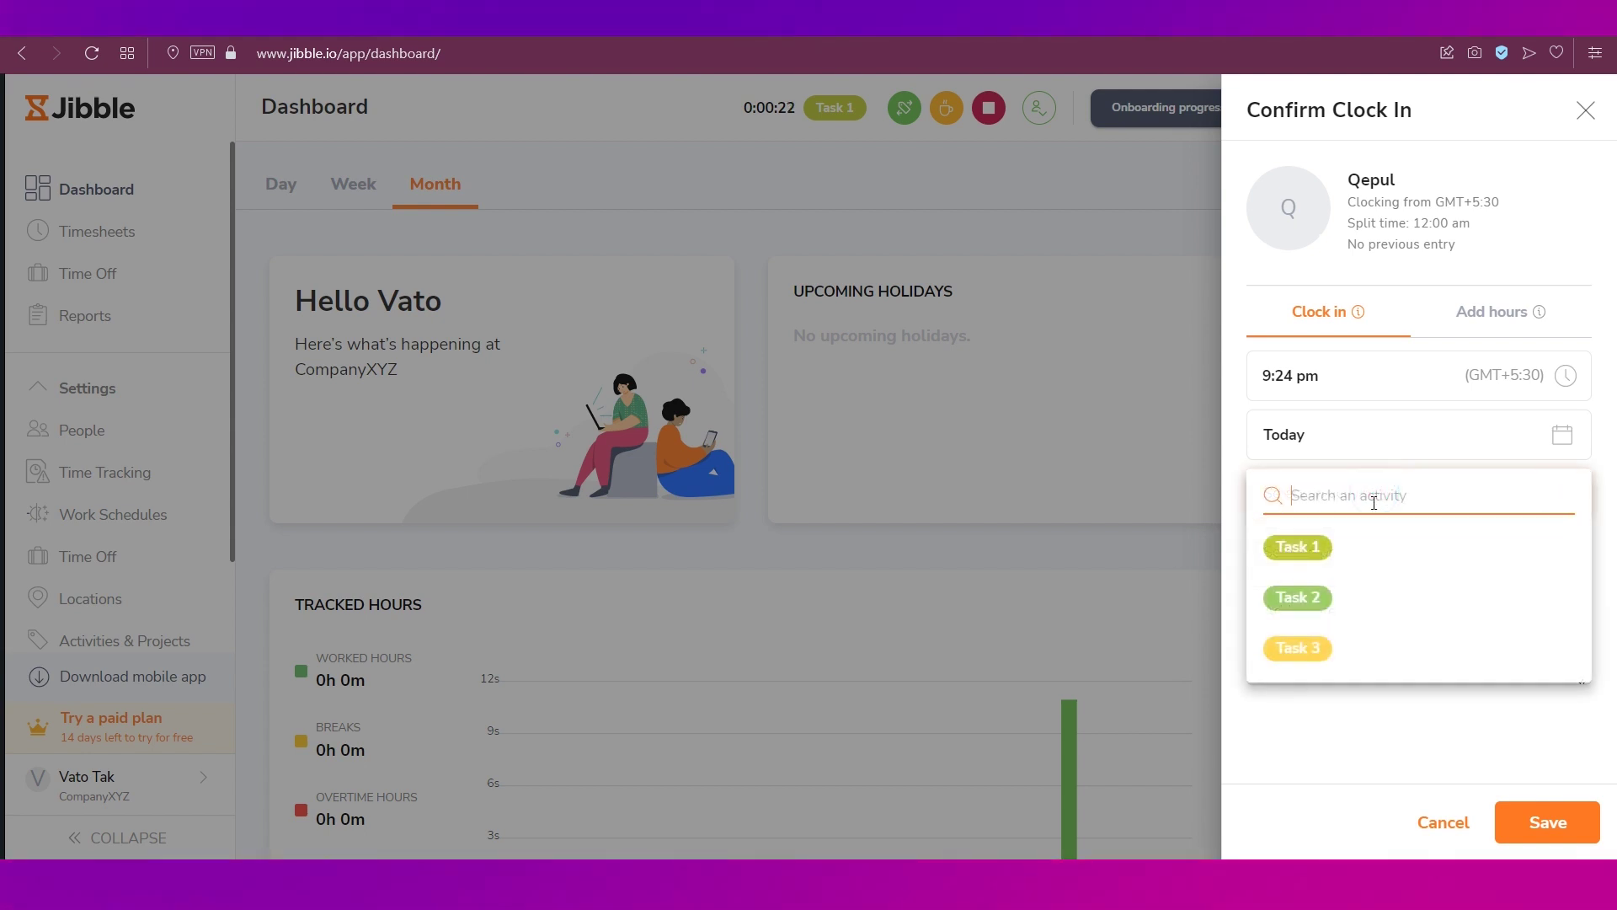
{"action": "left_click", "coordinate": [1304, 600]}
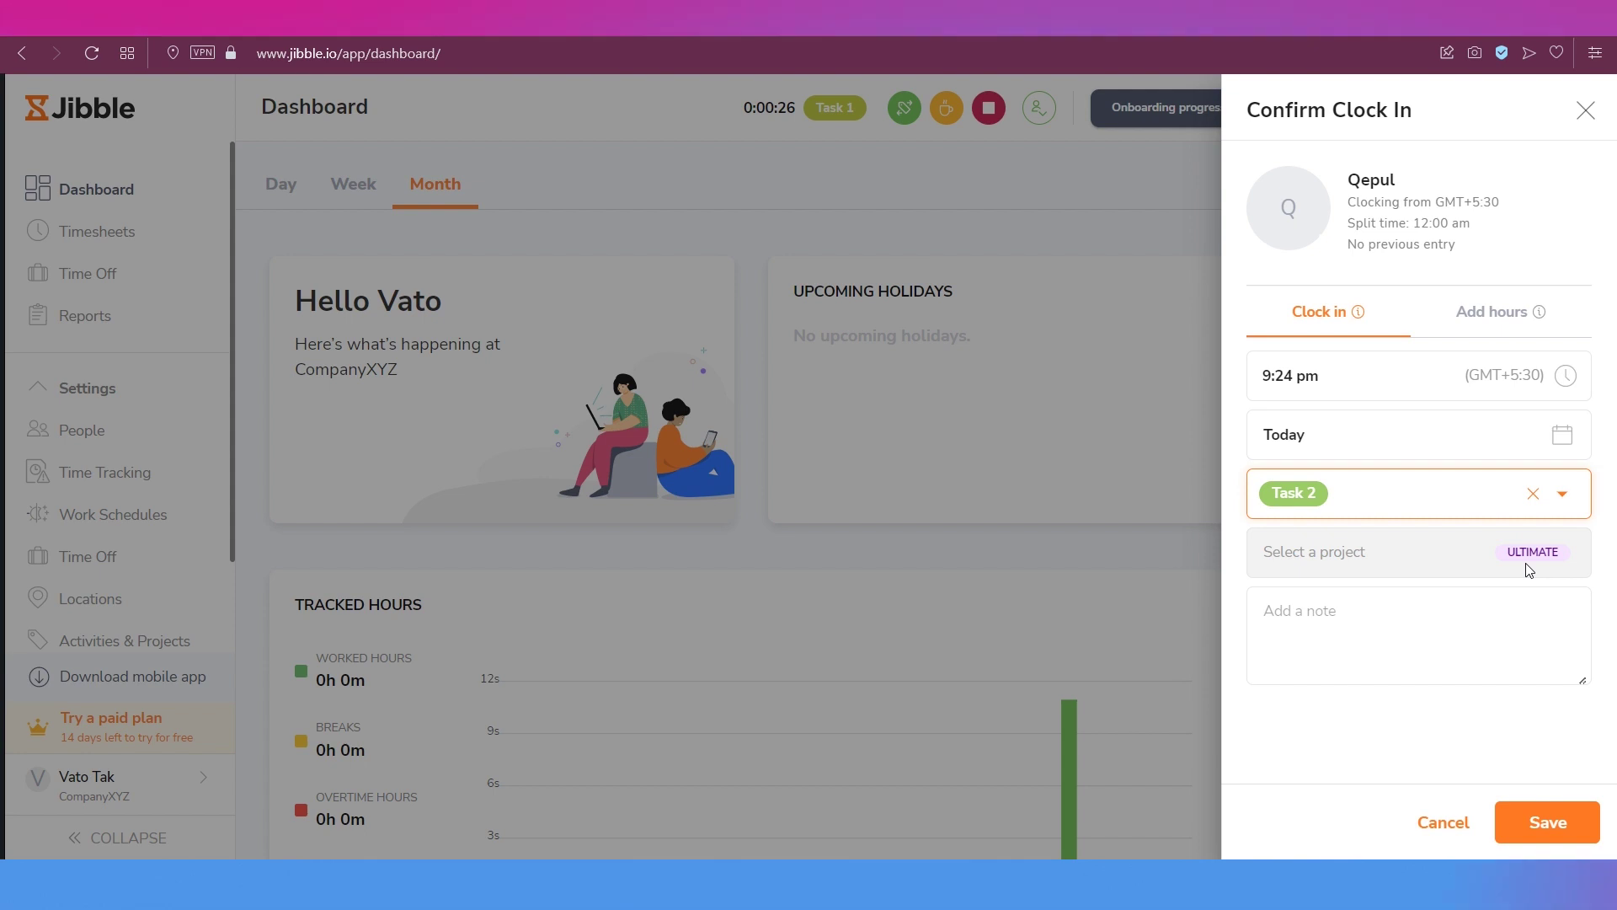
{"action": "left_click", "coordinate": [1544, 807]}
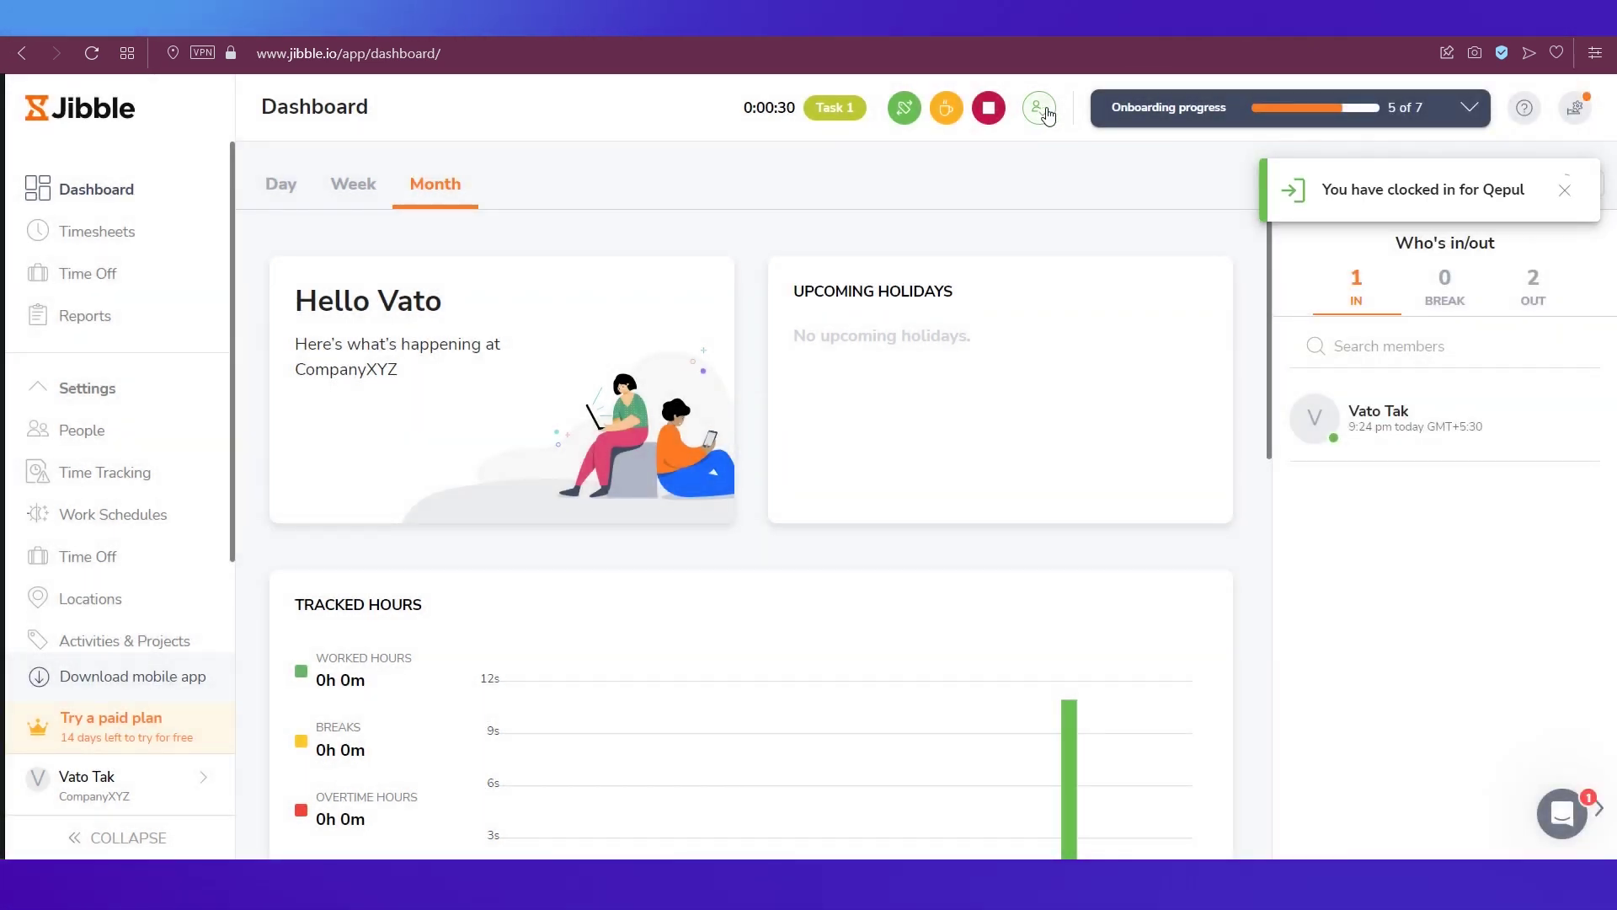
- Clock in the second invited team member on Task 3
{"action": "left_click", "coordinate": [1037, 109]}
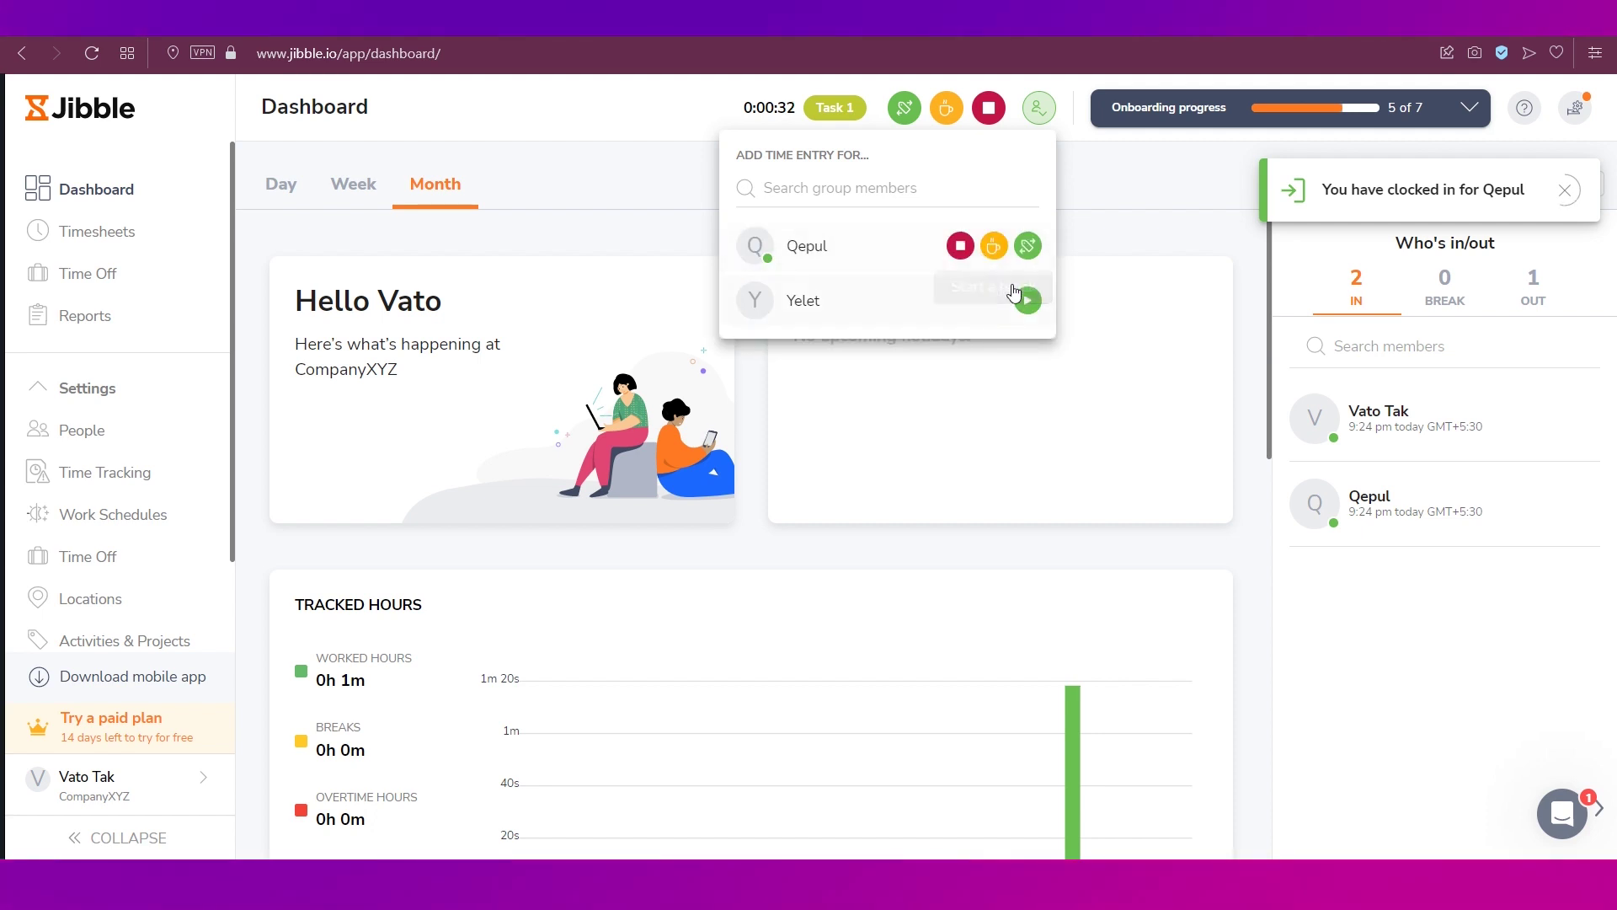
{"action": "left_click", "coordinate": [1026, 301]}
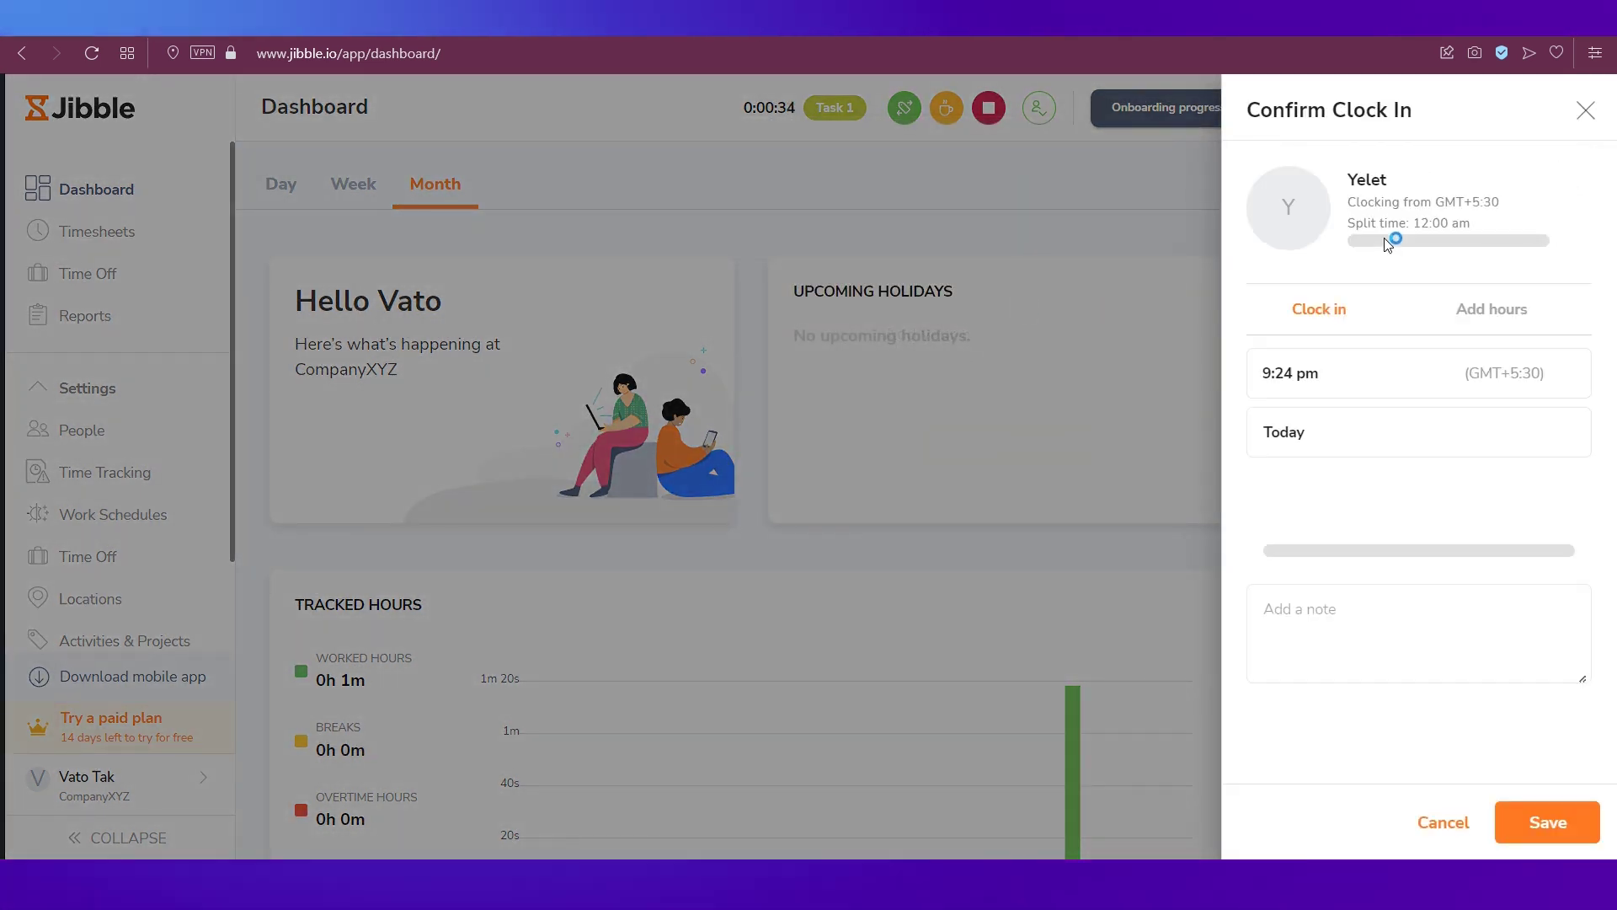
{"action": "left_click", "coordinate": [1361, 505]}
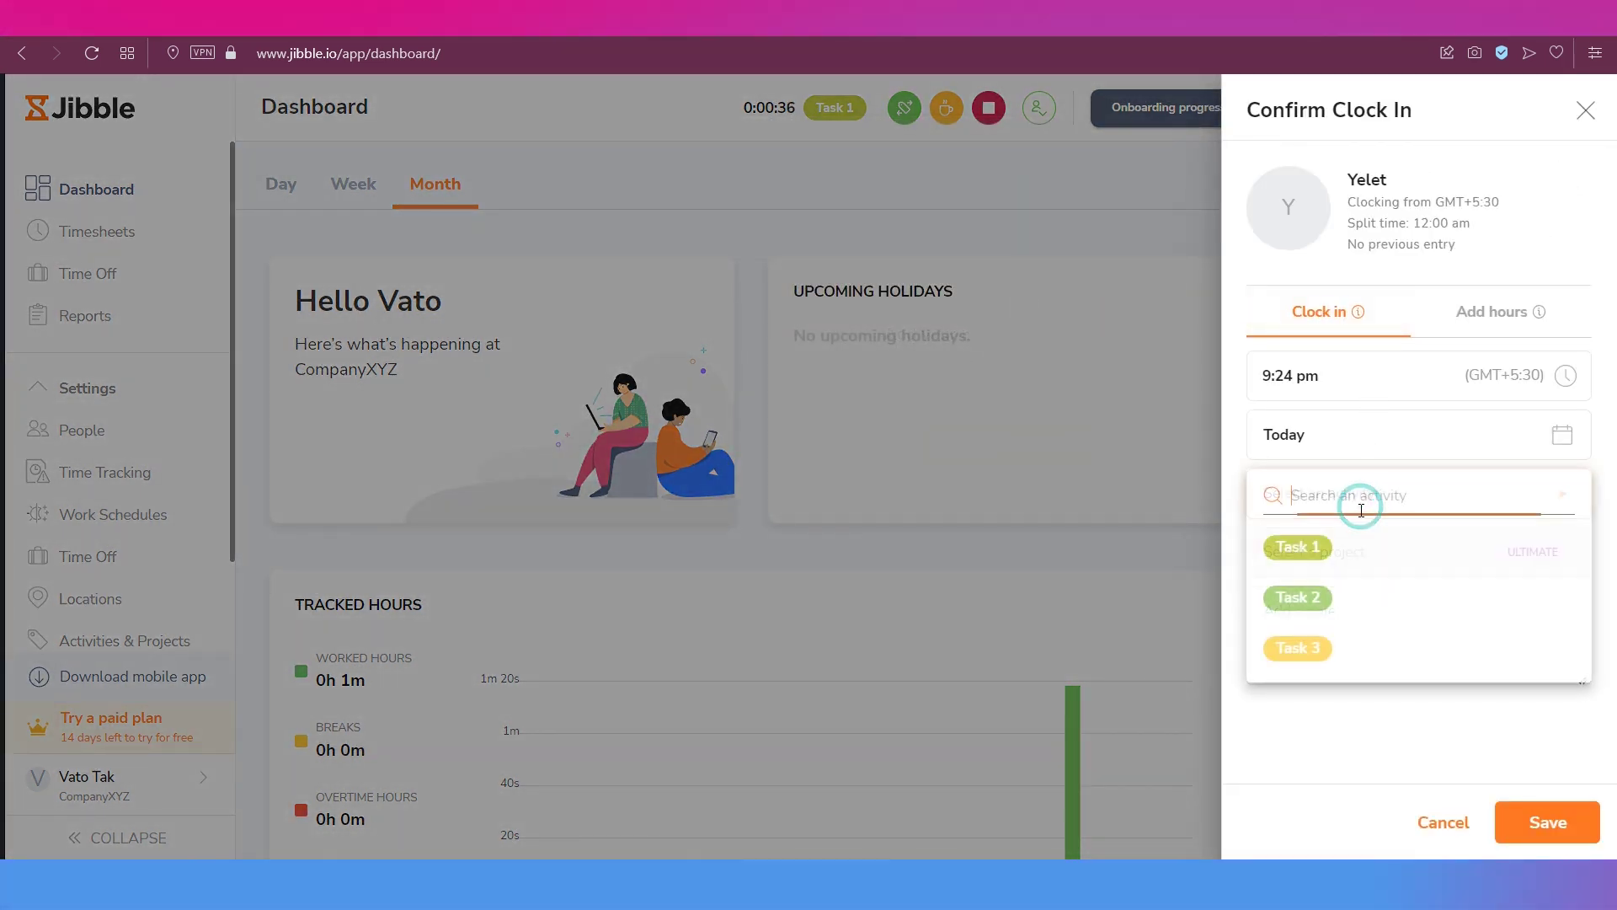
{"action": "left_click", "coordinate": [1324, 645]}
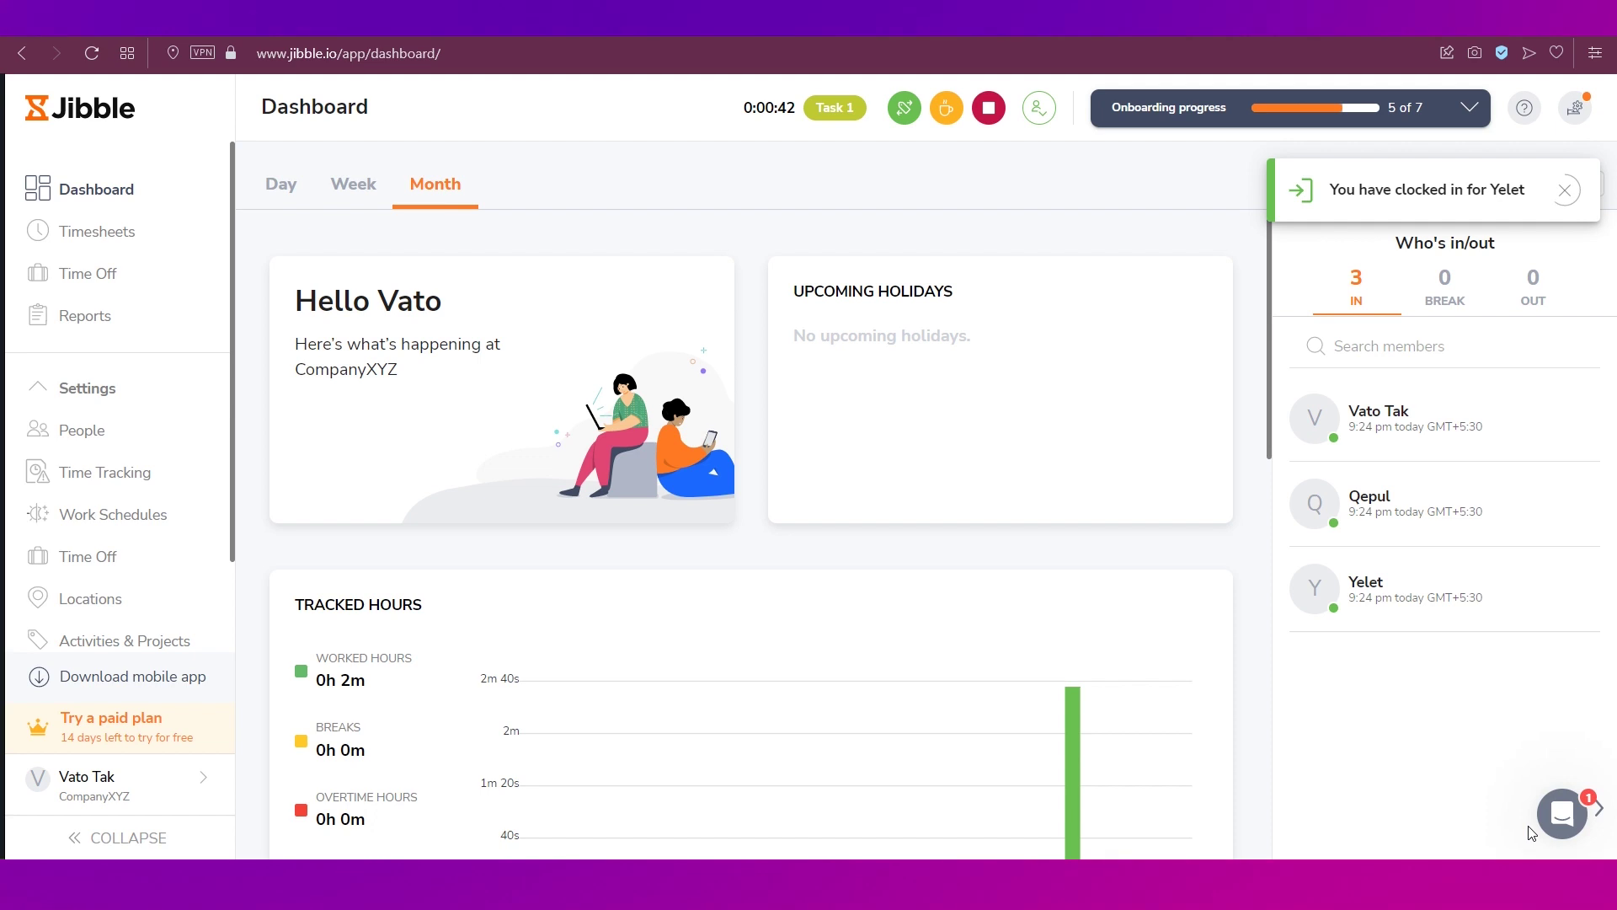
{"action": "mouse_move", "coordinate": [1124, 498]}
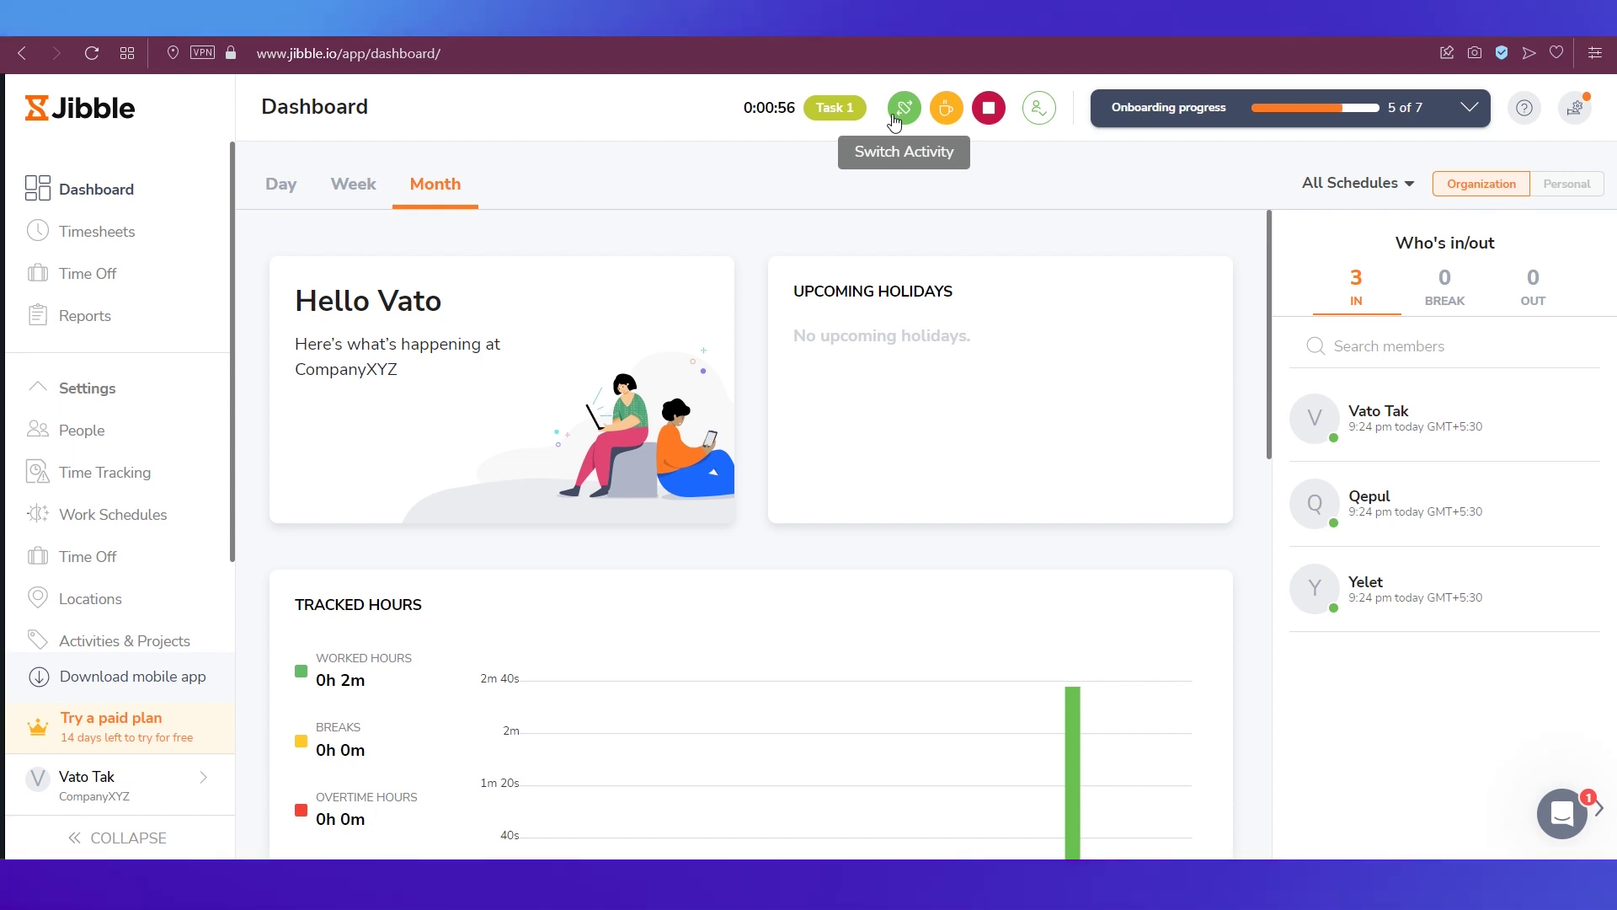
{"action": "left_click", "coordinate": [895, 120]}
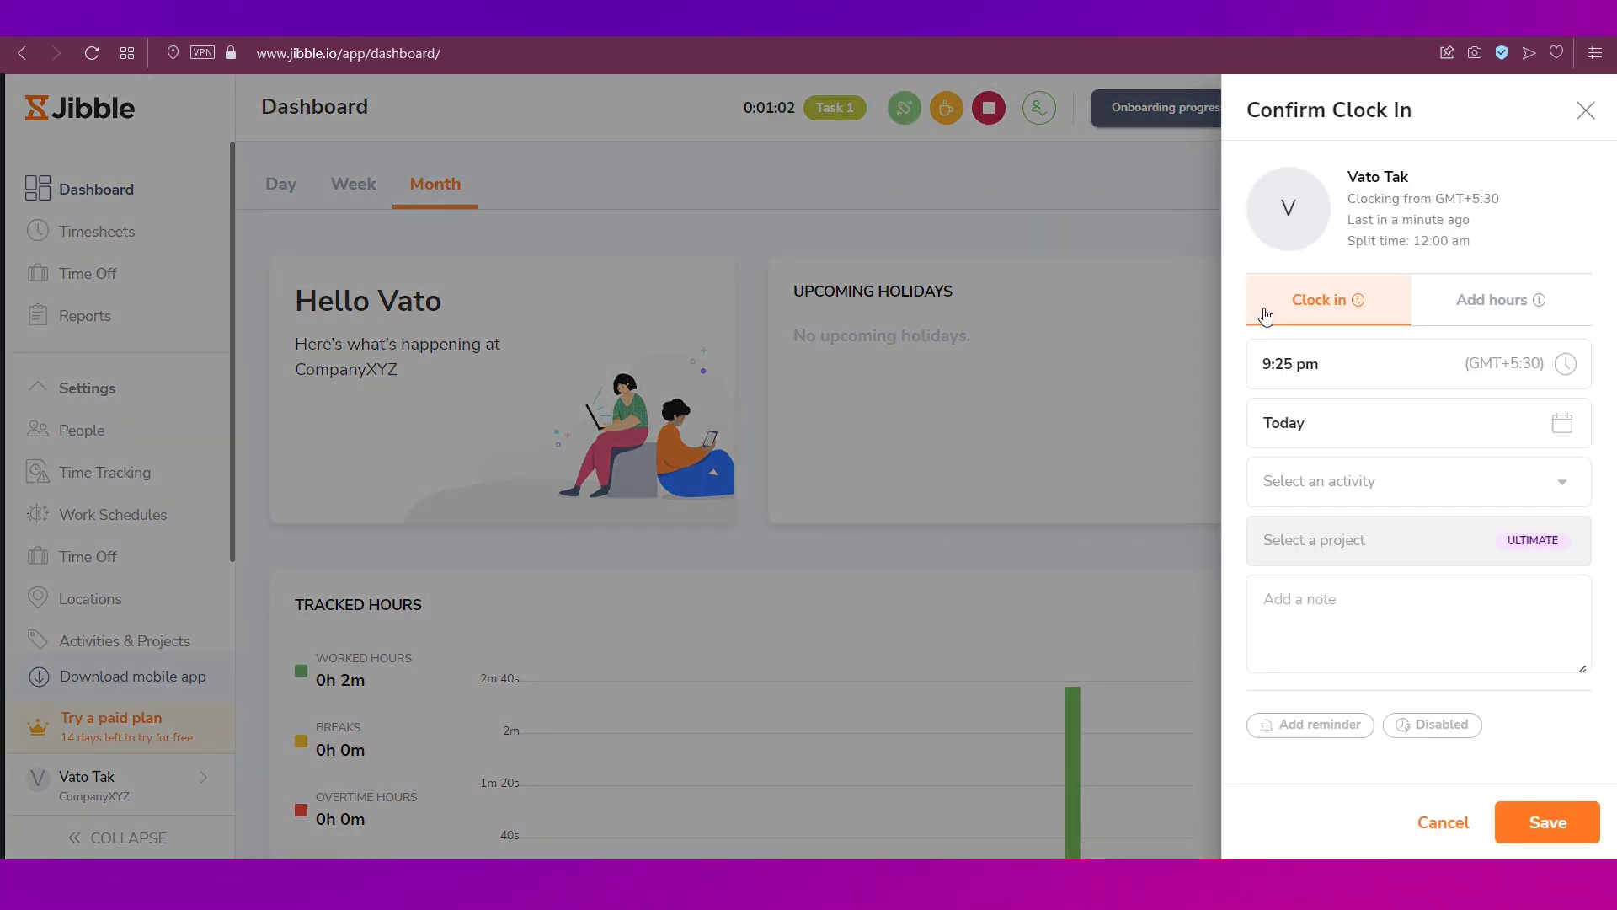
{"action": "left_click", "coordinate": [1586, 110]}
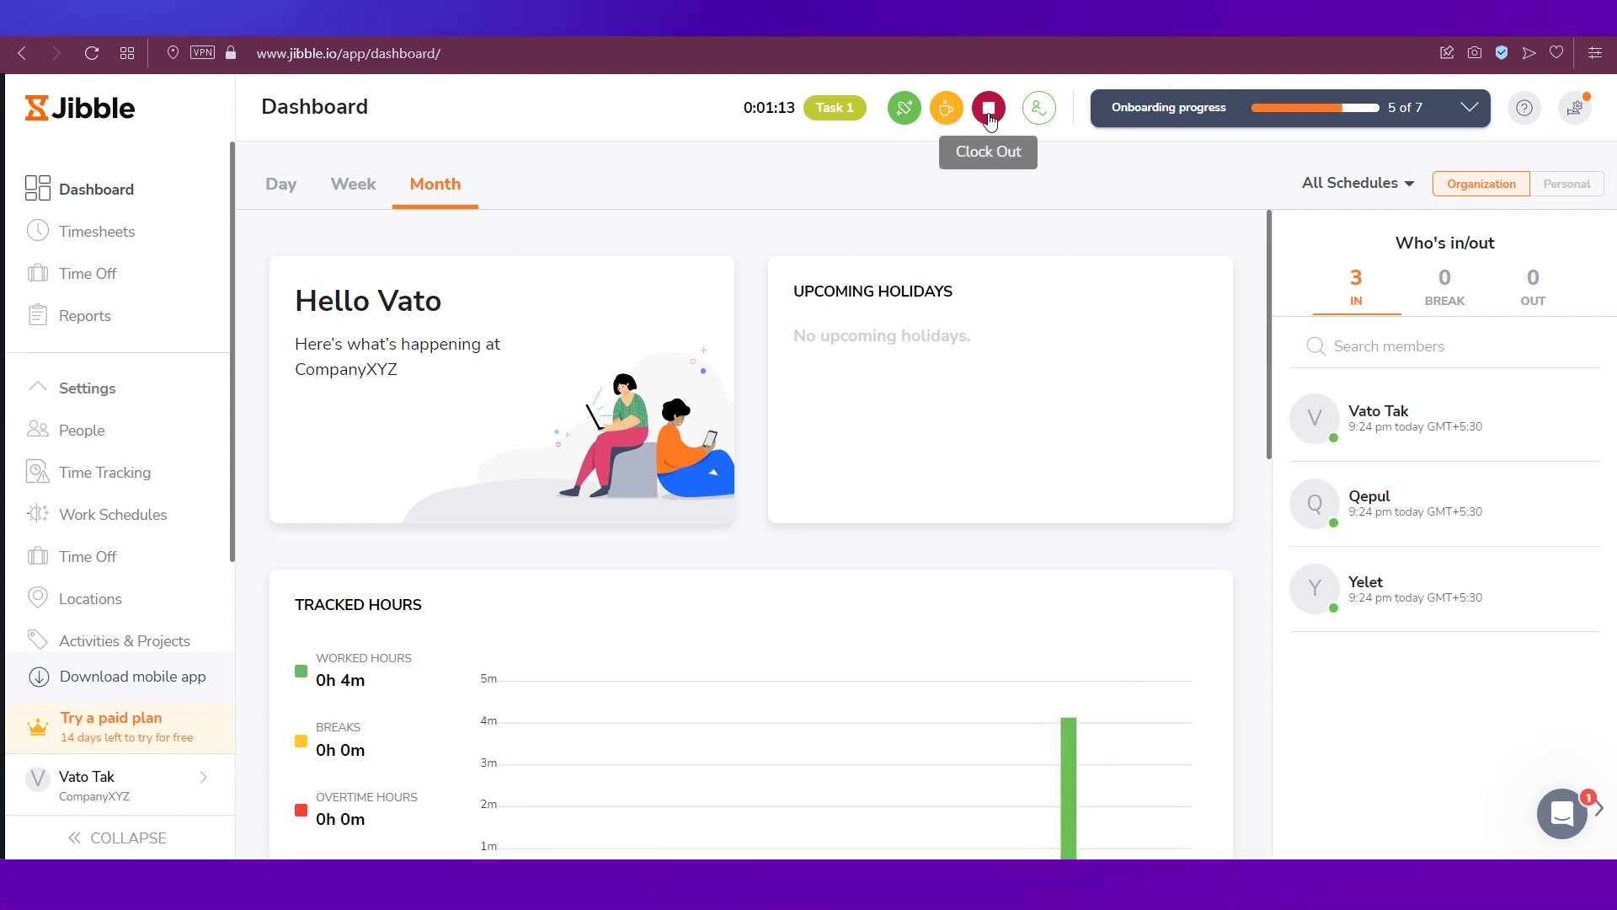
{"action": "left_click", "coordinate": [1035, 111]}
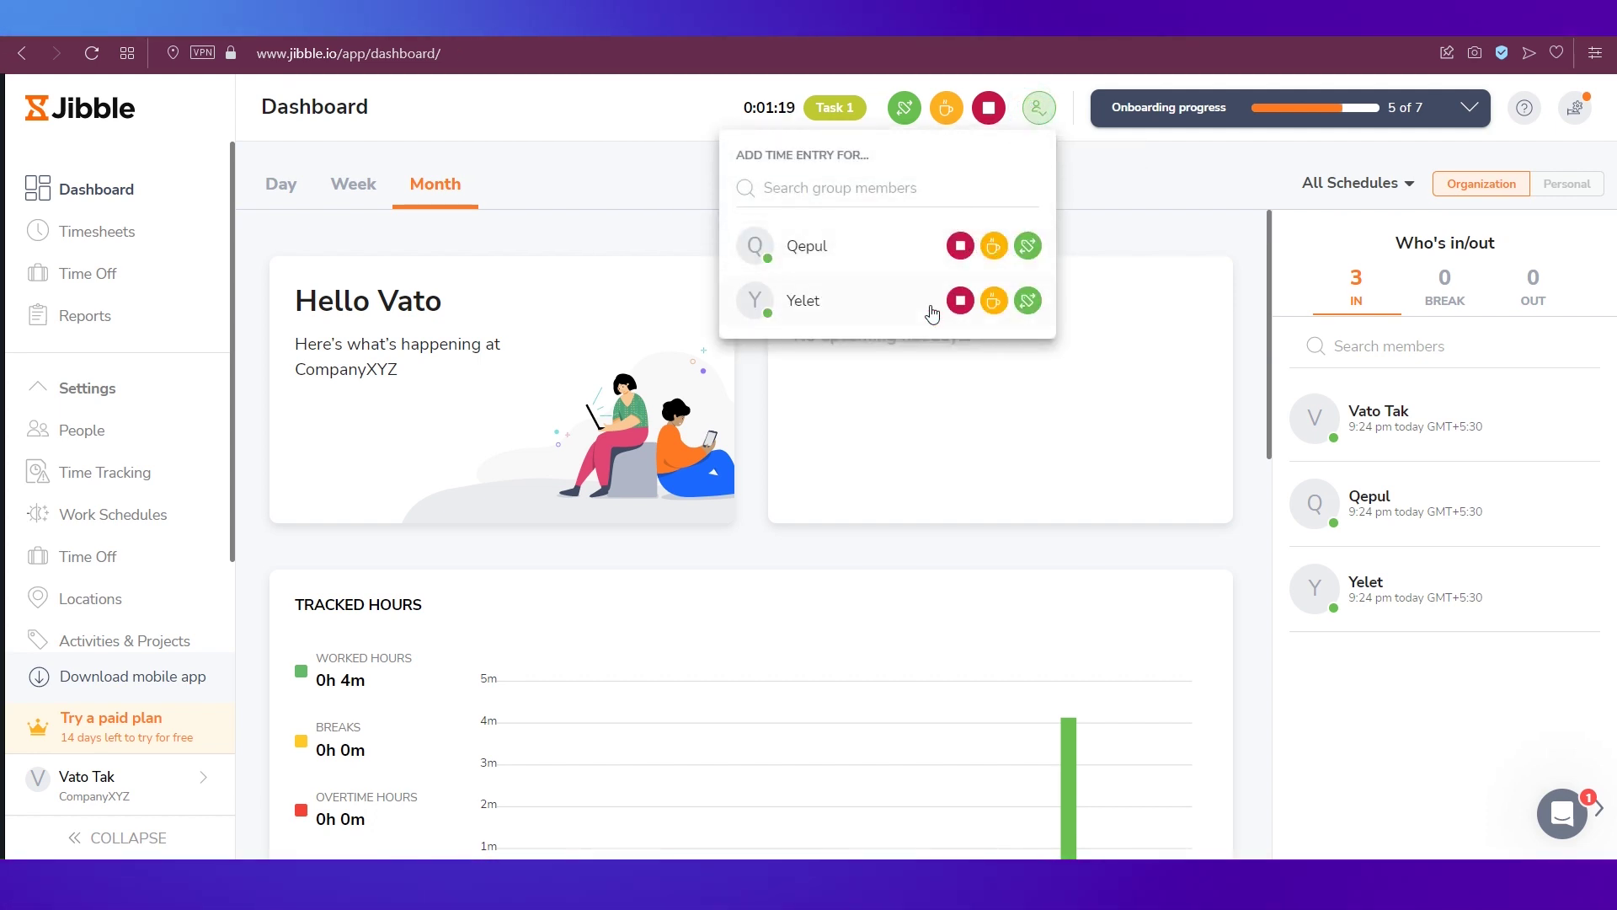
{"action": "left_click", "coordinate": [1101, 157]}
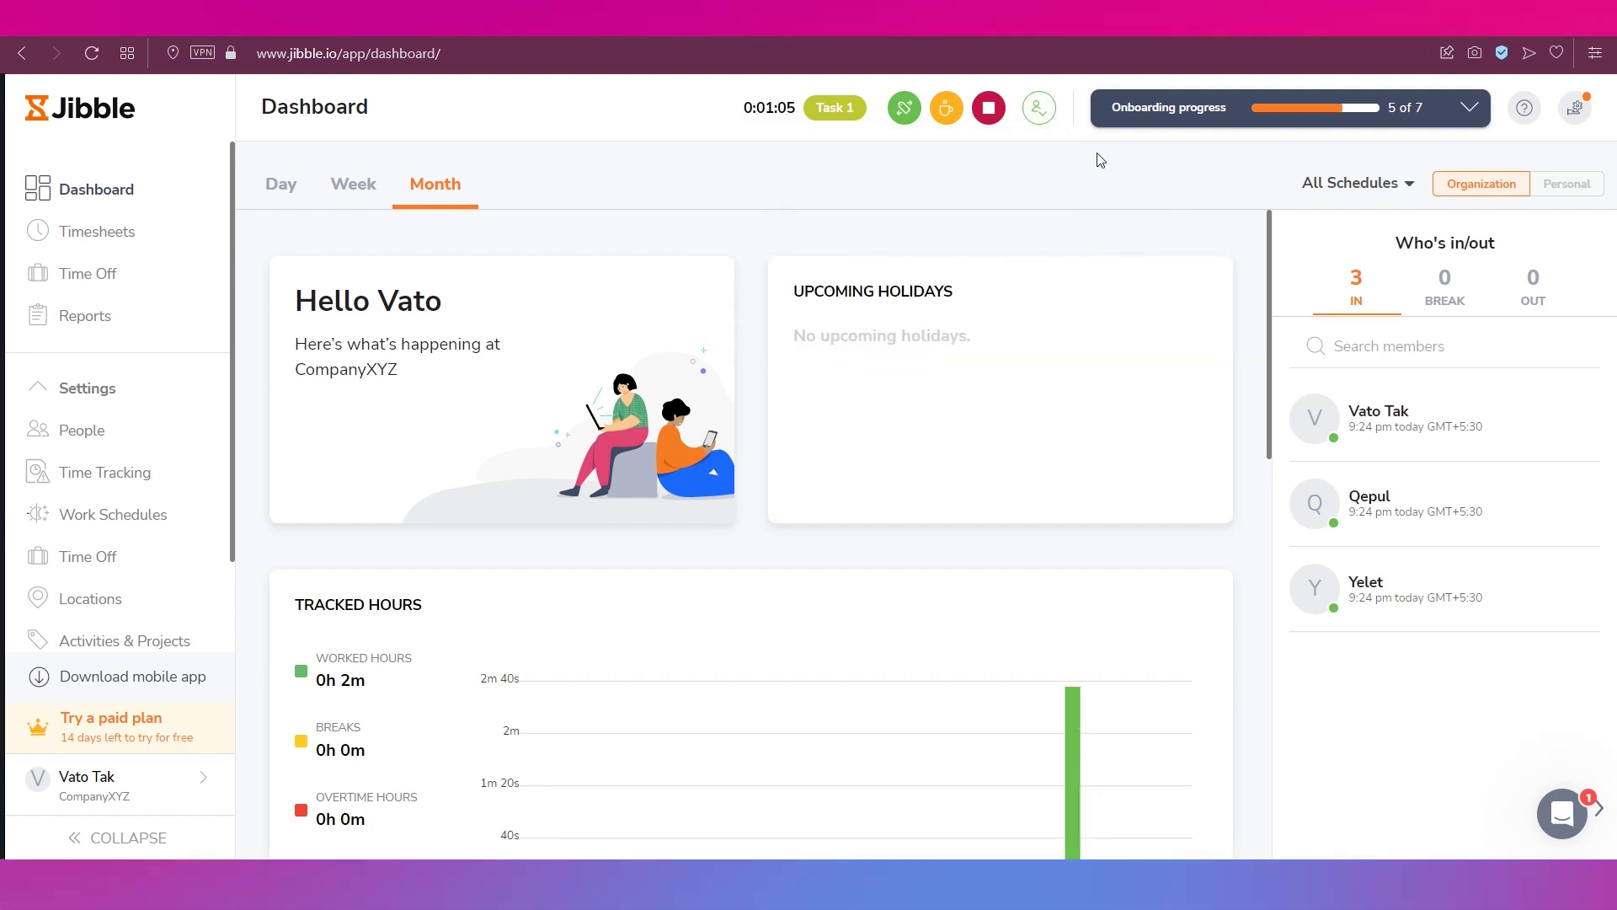